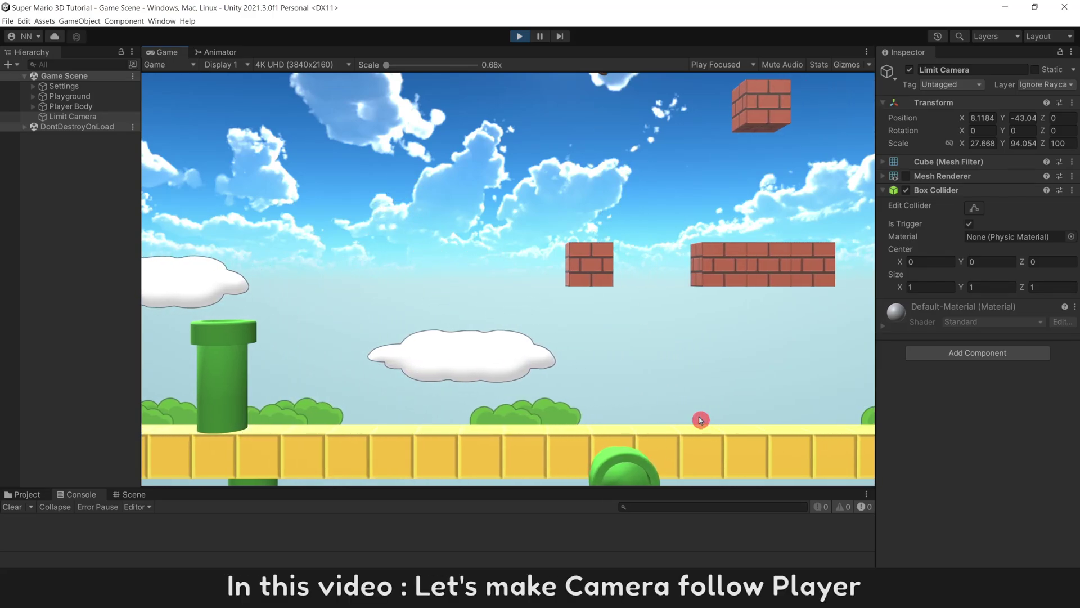
# Jump and walk Mario through the dead zone while adjusting the view in the running game
pyautogui.press('space')
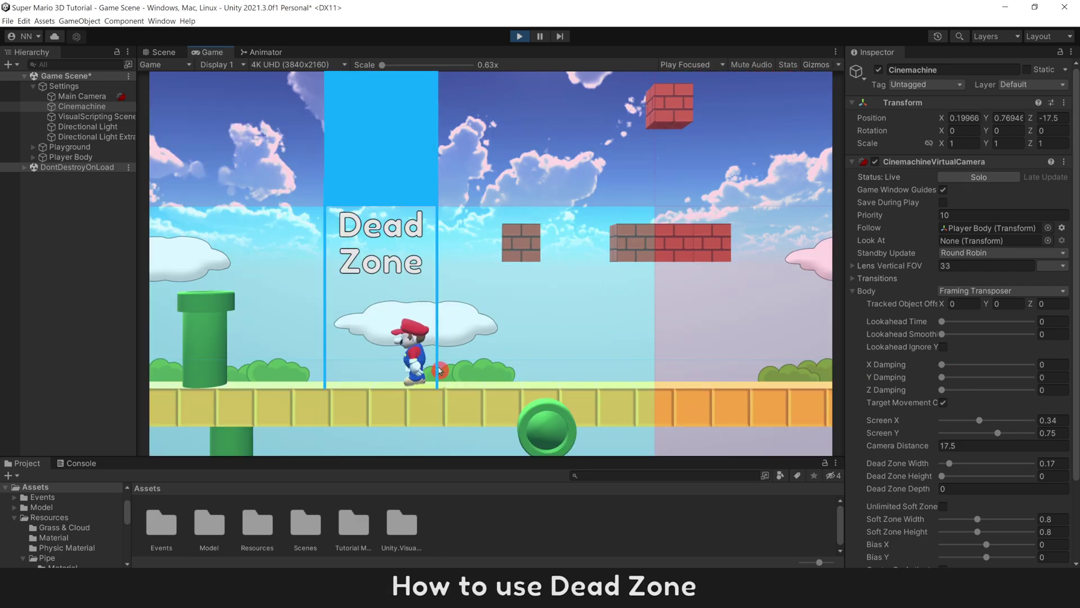
pyautogui.press('Right')
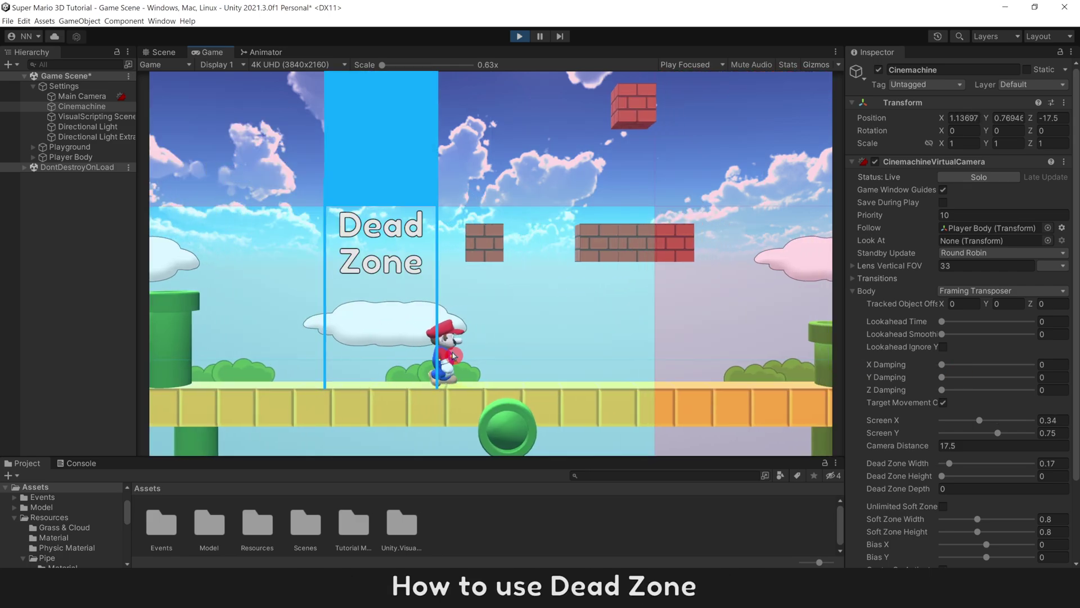
pyautogui.press('Left')
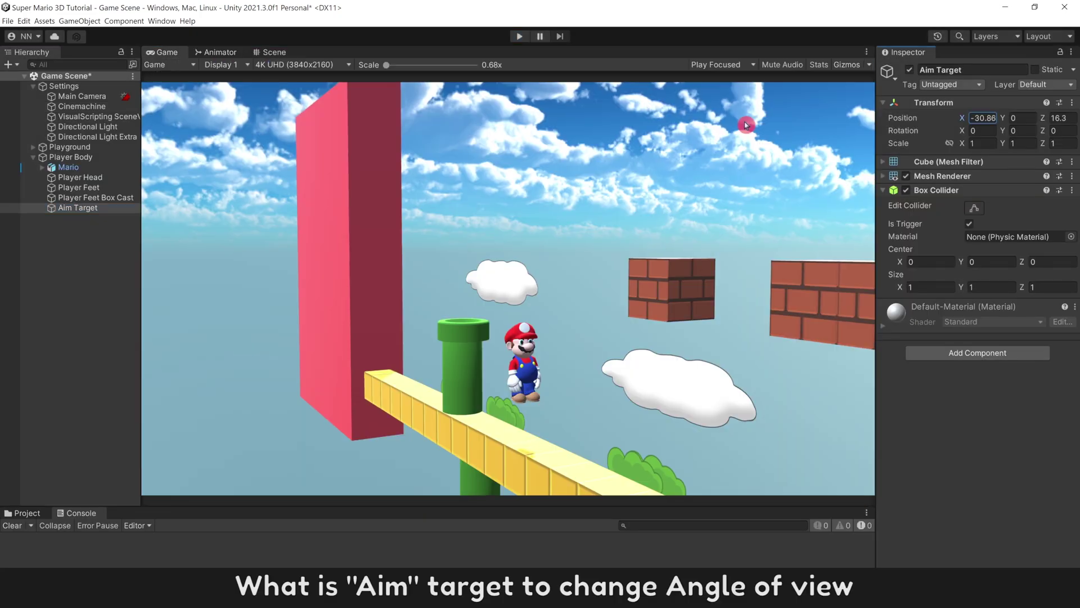
pyautogui.moveTo(962, 118); pyautogui.dragTo(221, 135)
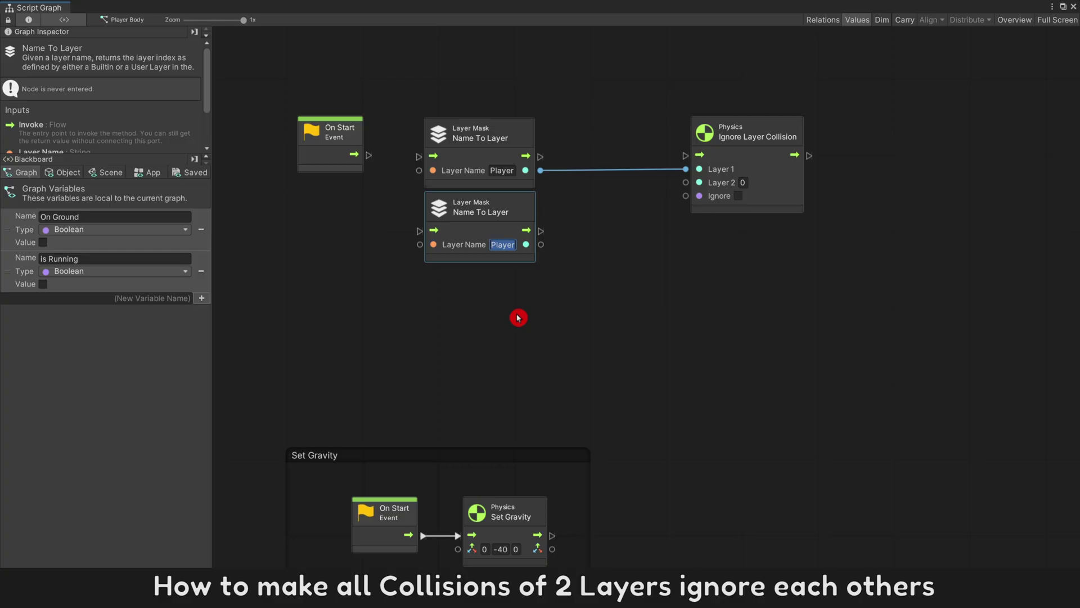
pyautogui.write('Ignore Ra')
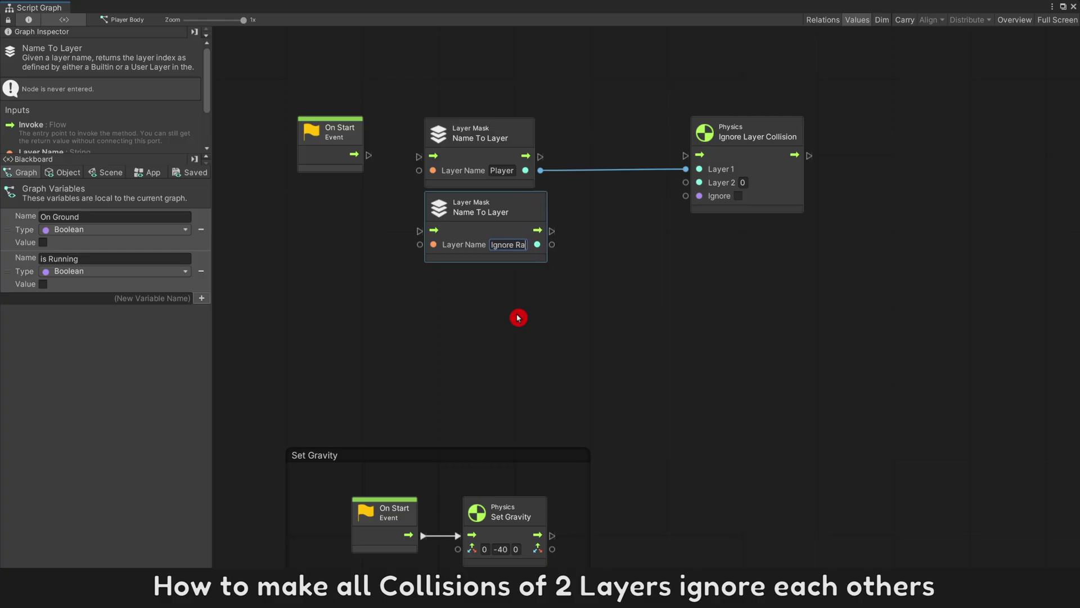
pyautogui.write('ycast')
pyautogui.moveTo(572, 244); pyautogui.dragTo(685, 183)
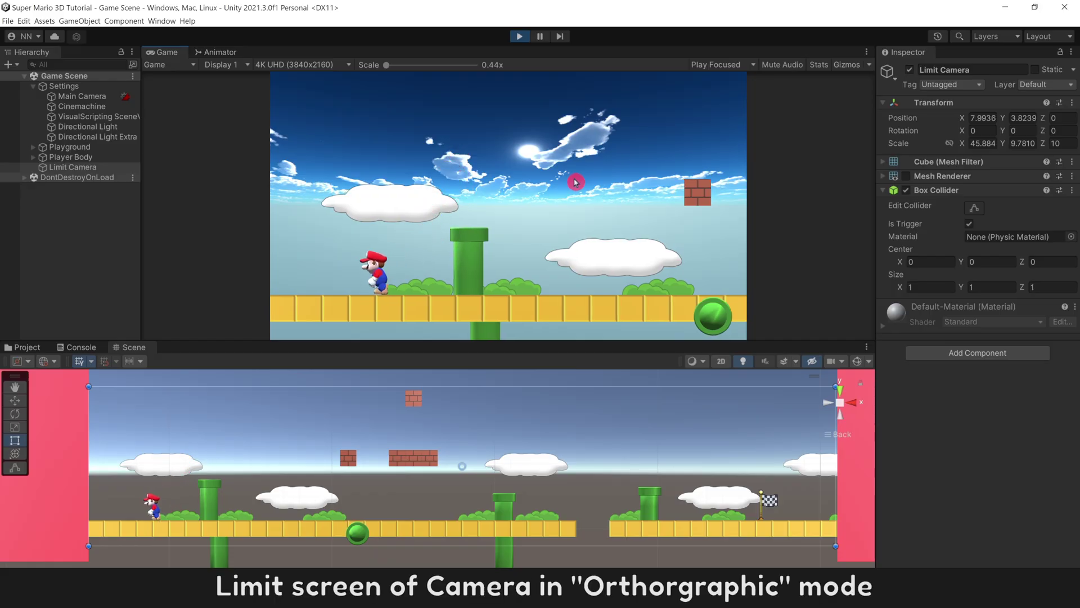
# Run Mario past the pipe, jump back over it, and stop Play mode
pyautogui.press('Left')
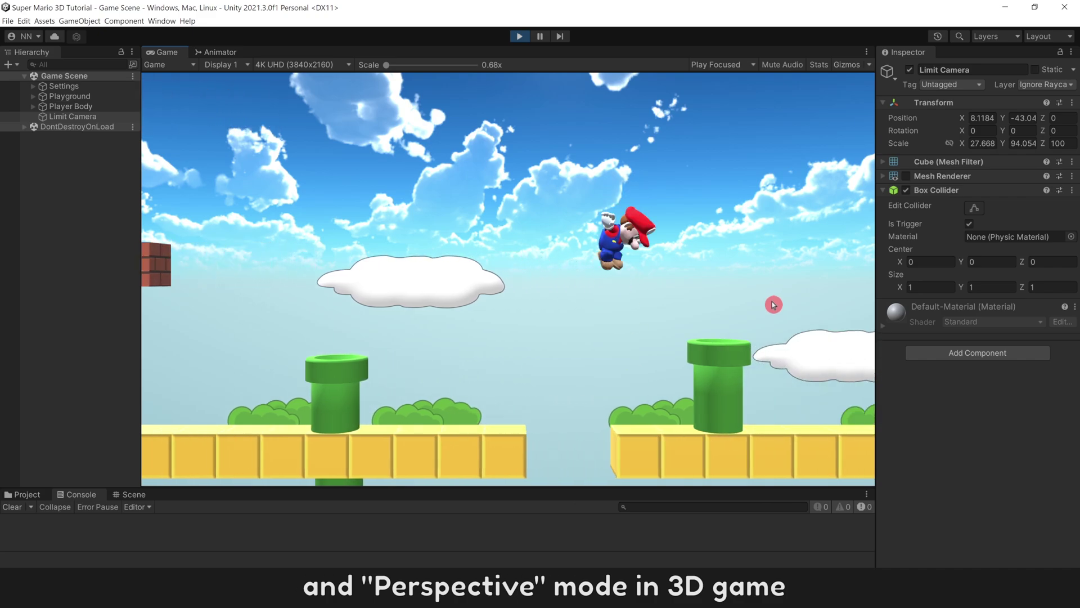
pyautogui.press('Right')
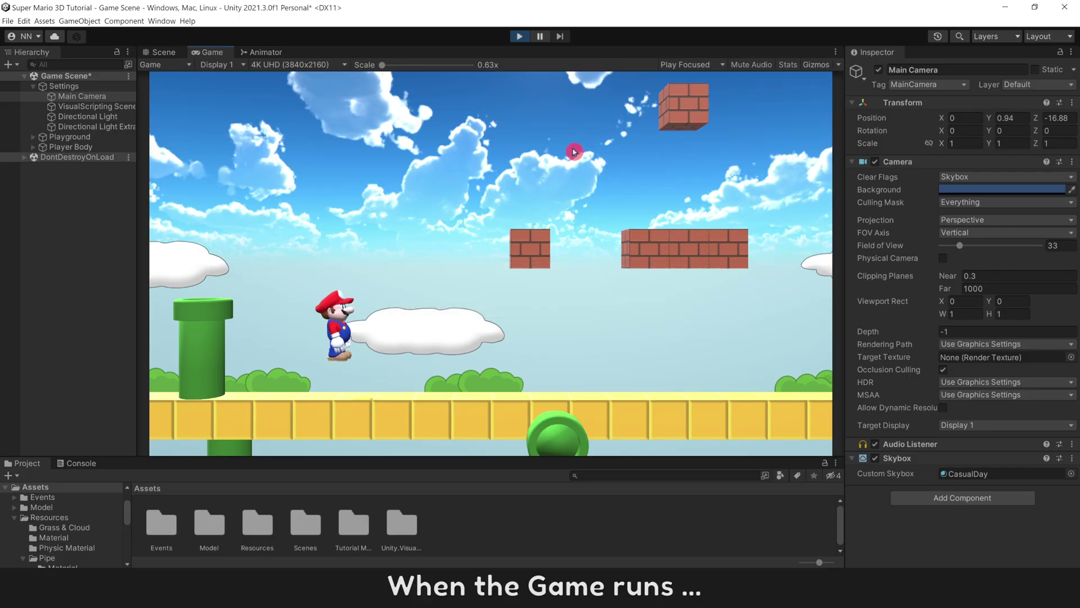
pyautogui.press('Left')
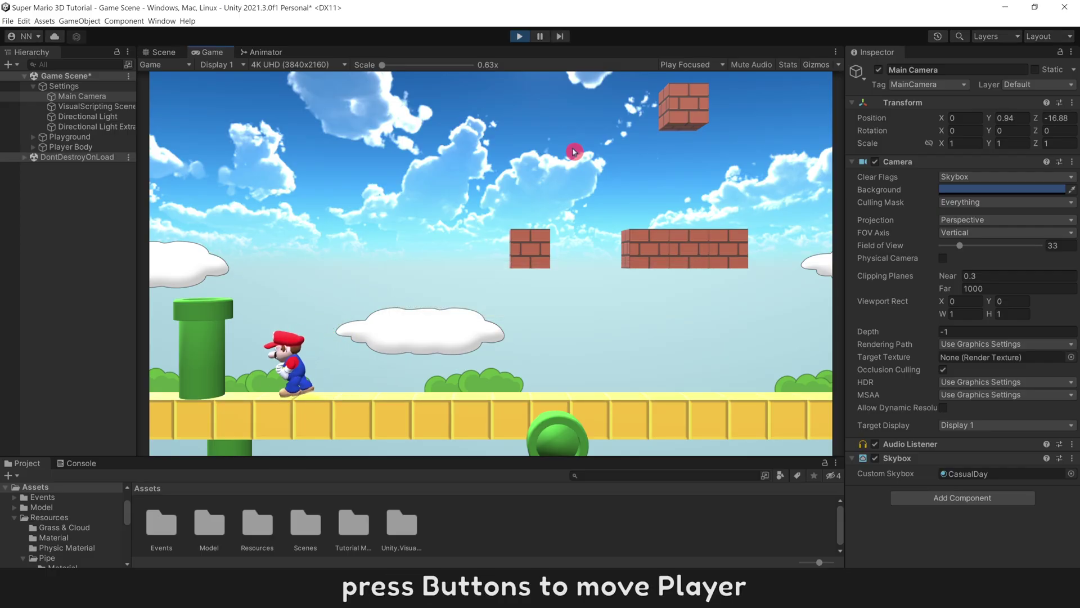
pyautogui.press('space')
pyautogui.press('Right')
pyautogui.hotkey('ctrl', 'p')
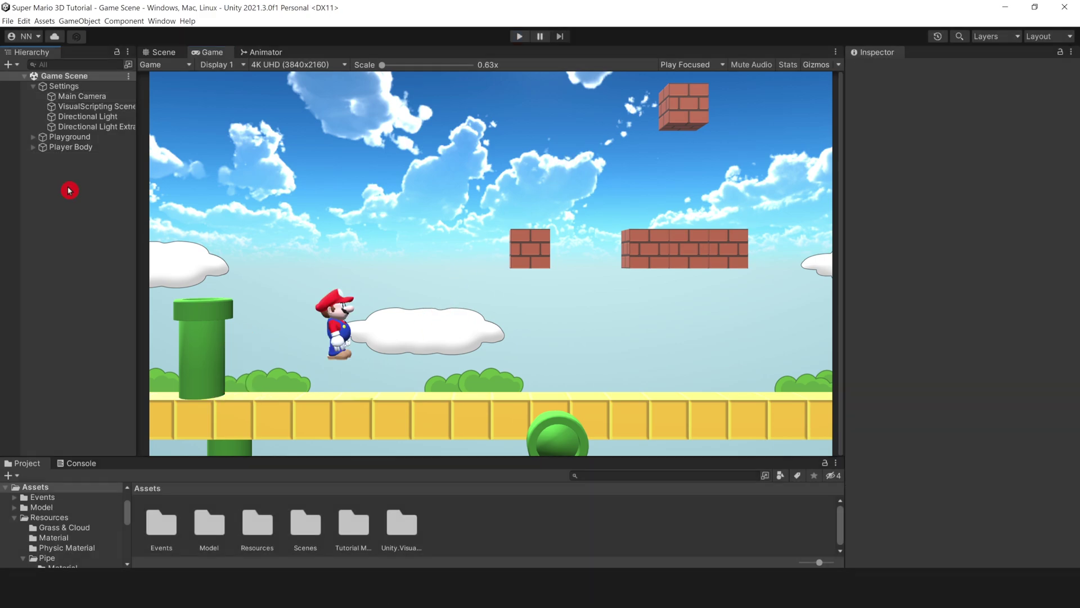
# In the Package Manager, list Unity Registry packages and select Cinemachine
pyautogui.click(164, 23)
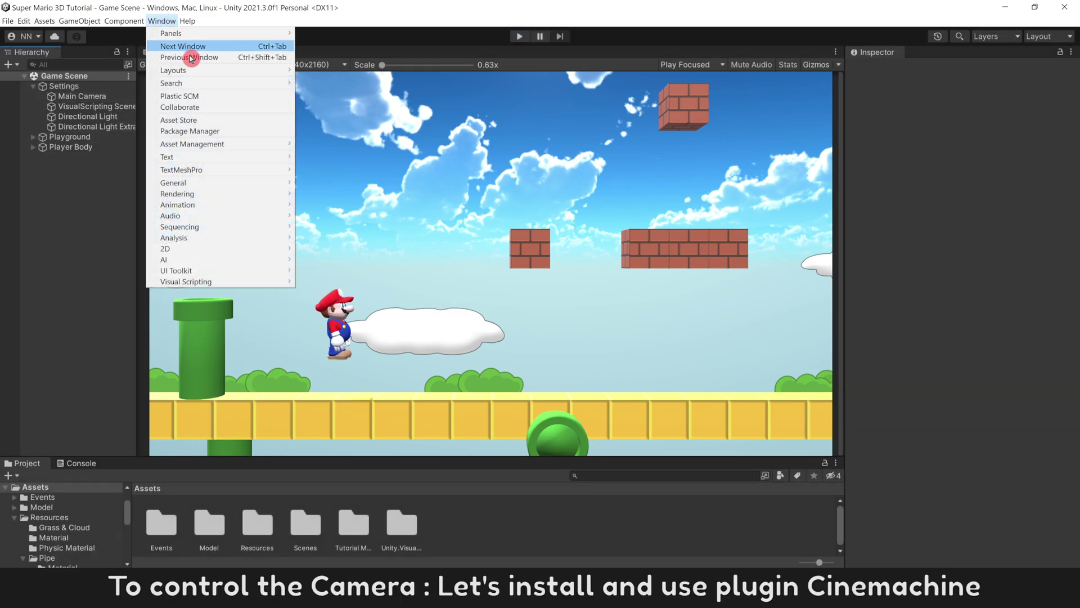
pyautogui.click(212, 132)
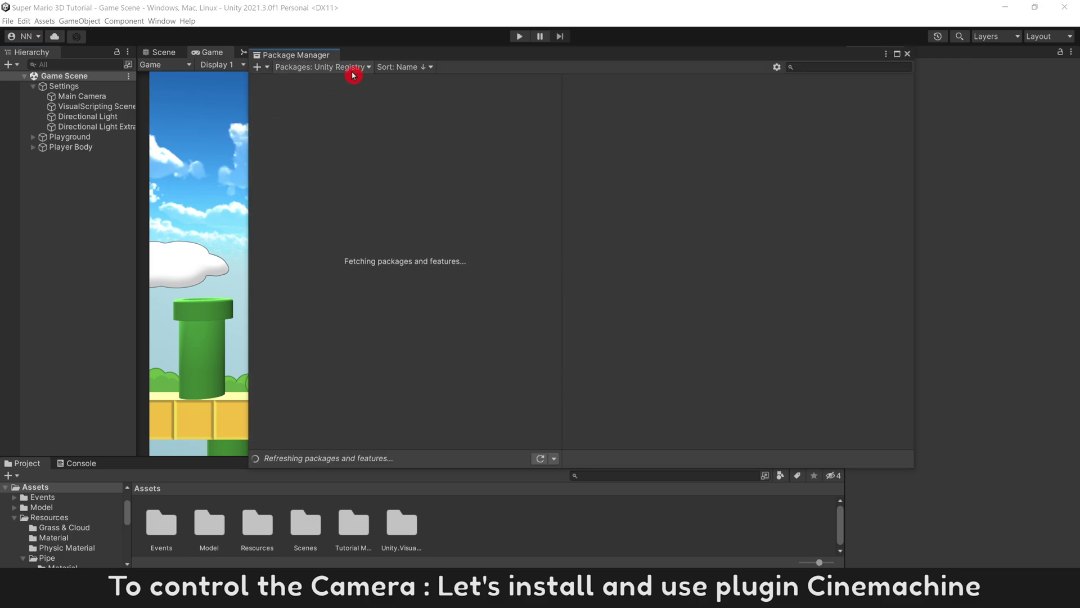
pyautogui.click(365, 73)
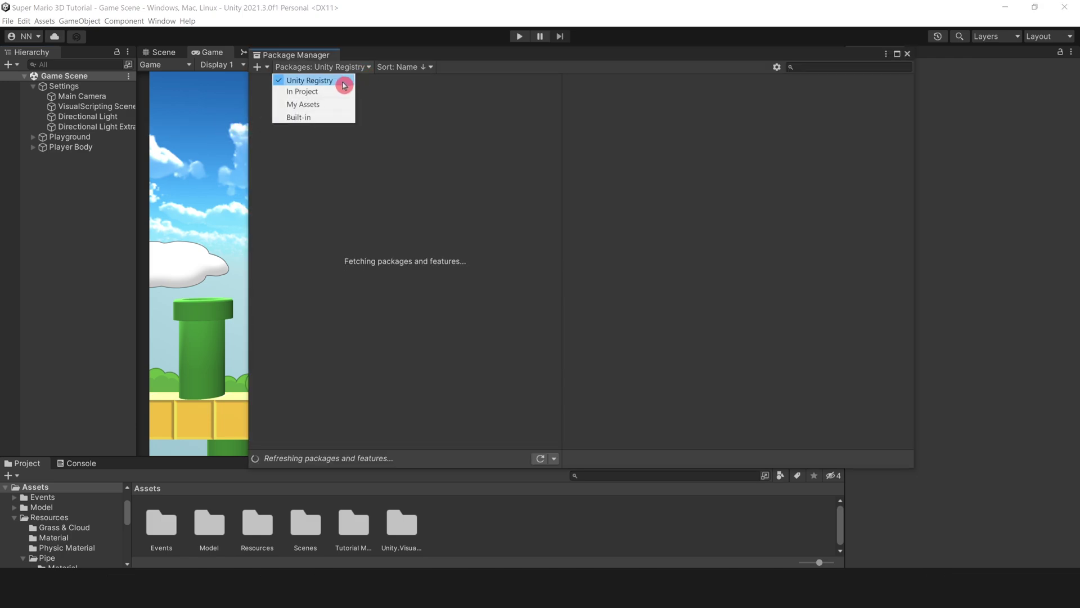
pyautogui.click(343, 81)
pyautogui.write('Cine')
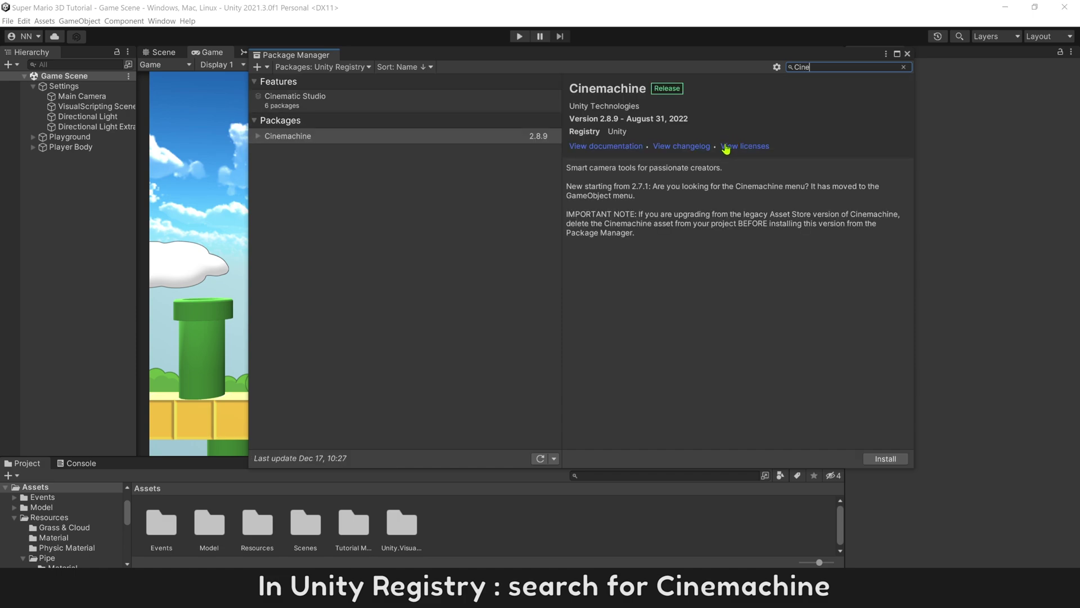
pyautogui.click(477, 138)
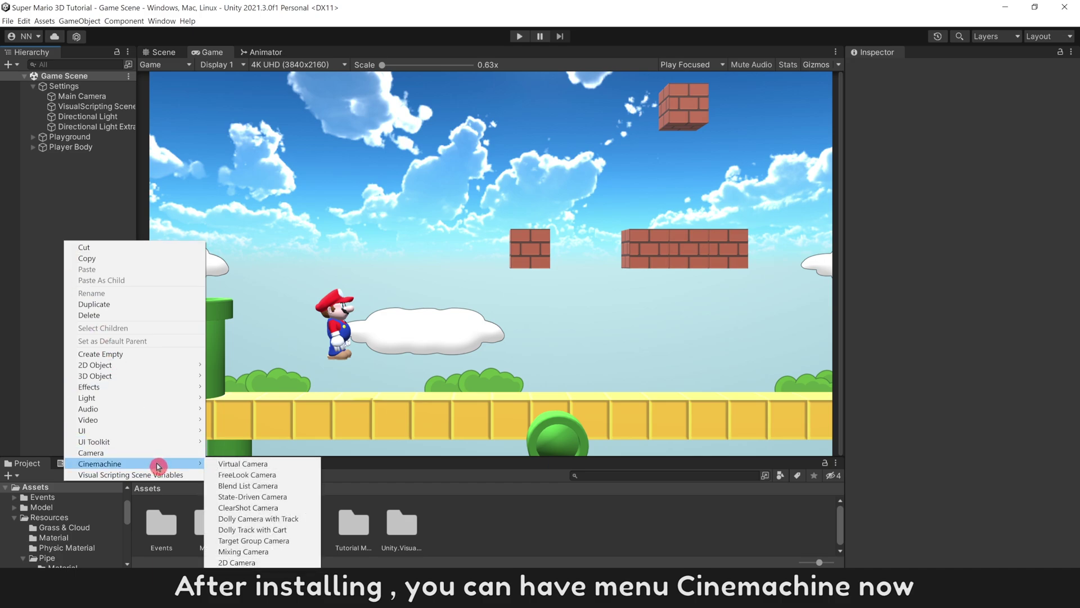
# Create a virtual camera named Cinemachine under Settings, with Player Body as its Follow target
pyautogui.click(289, 467)
pyautogui.write('Cinem')
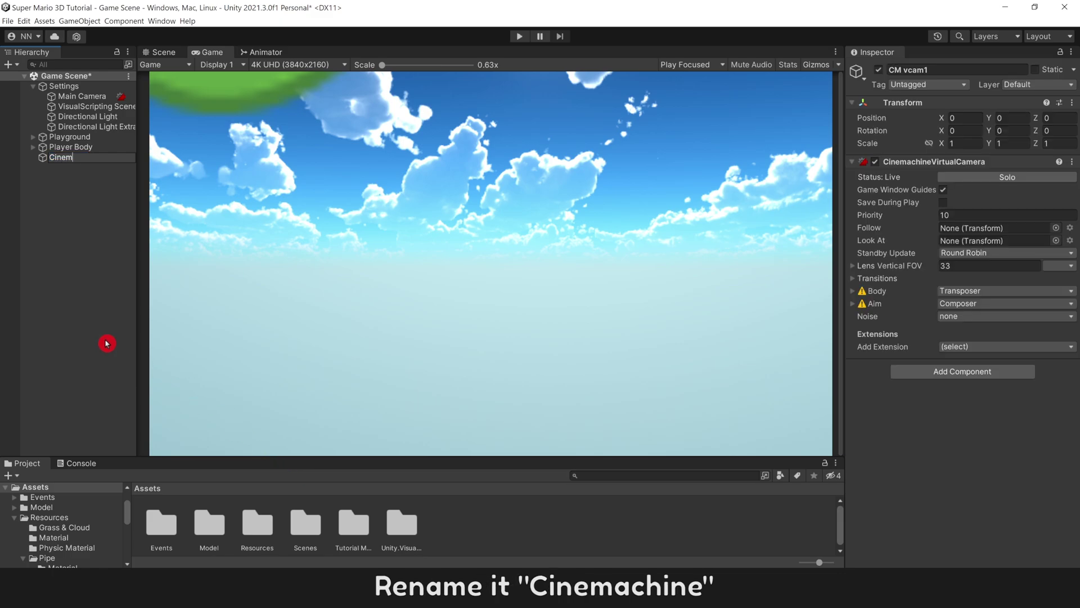
pyautogui.write('achine')
pyautogui.press('Return')
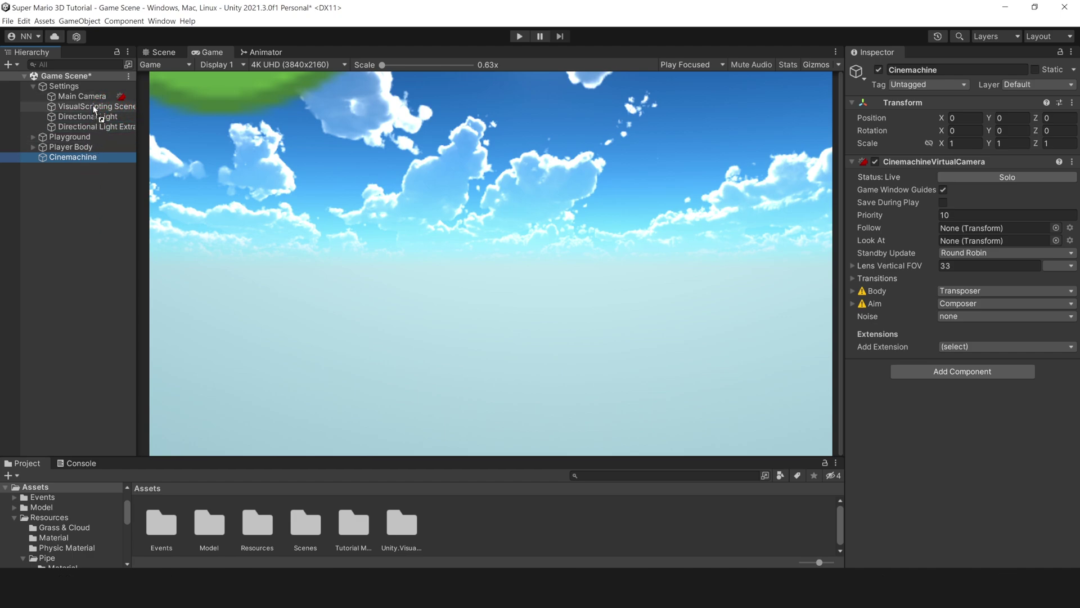
pyautogui.moveTo(95, 108); pyautogui.dragTo(94, 110)
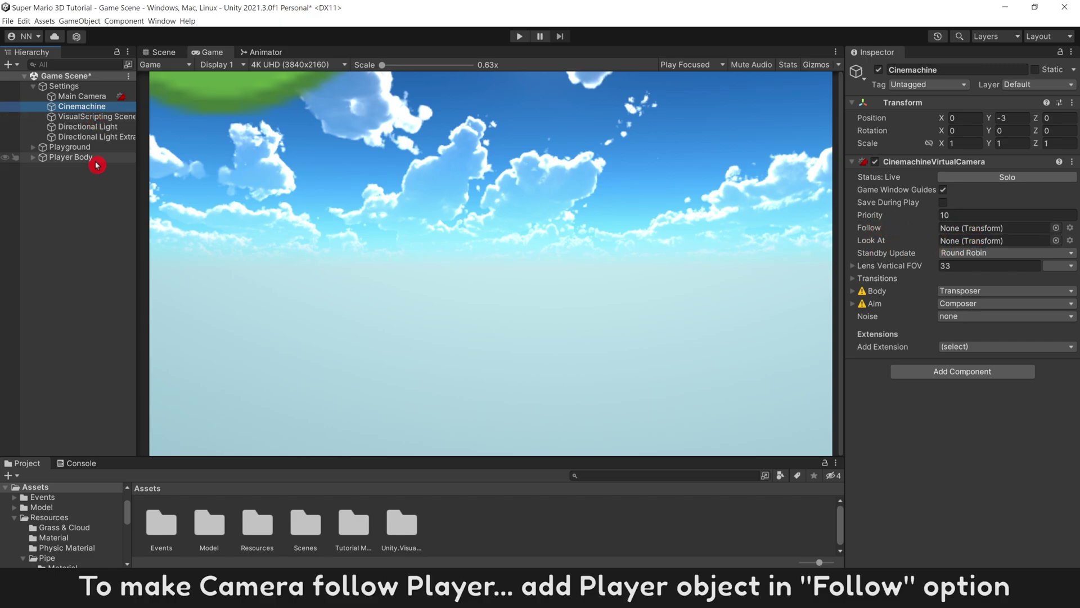
pyautogui.moveTo(71, 157); pyautogui.dragTo(997, 232)
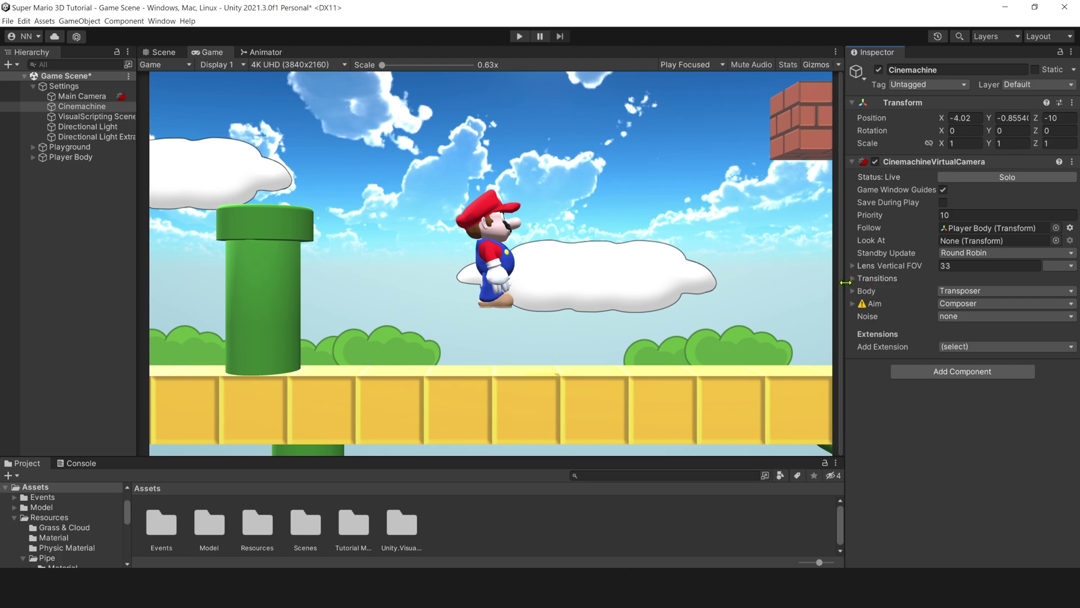
# Set the camera Body to Framing Transposer and test it by walking Mario left and right
pyautogui.click(963, 292)
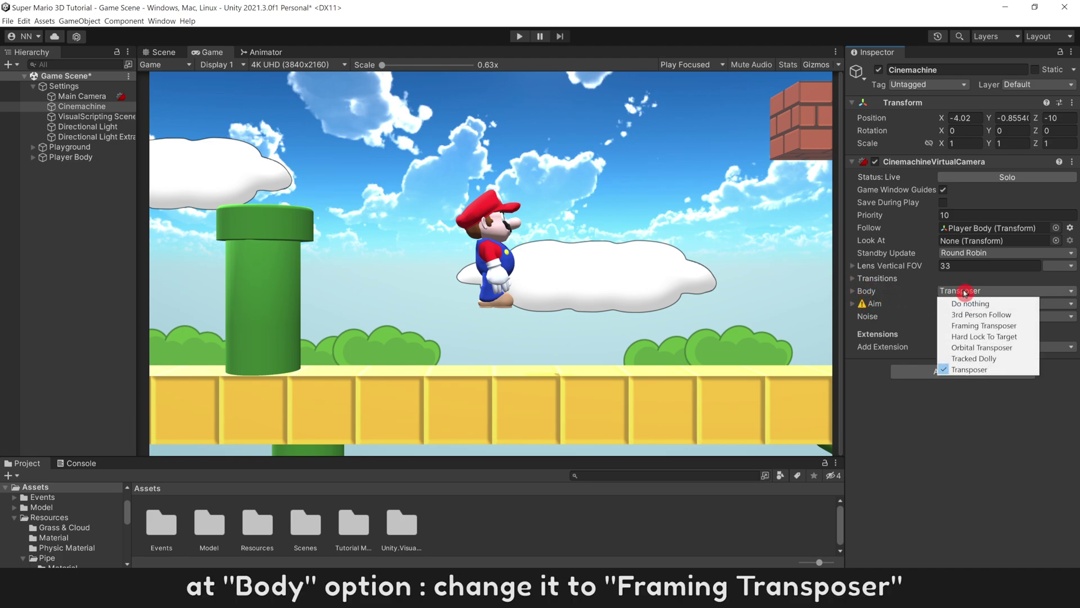
pyautogui.click(1023, 326)
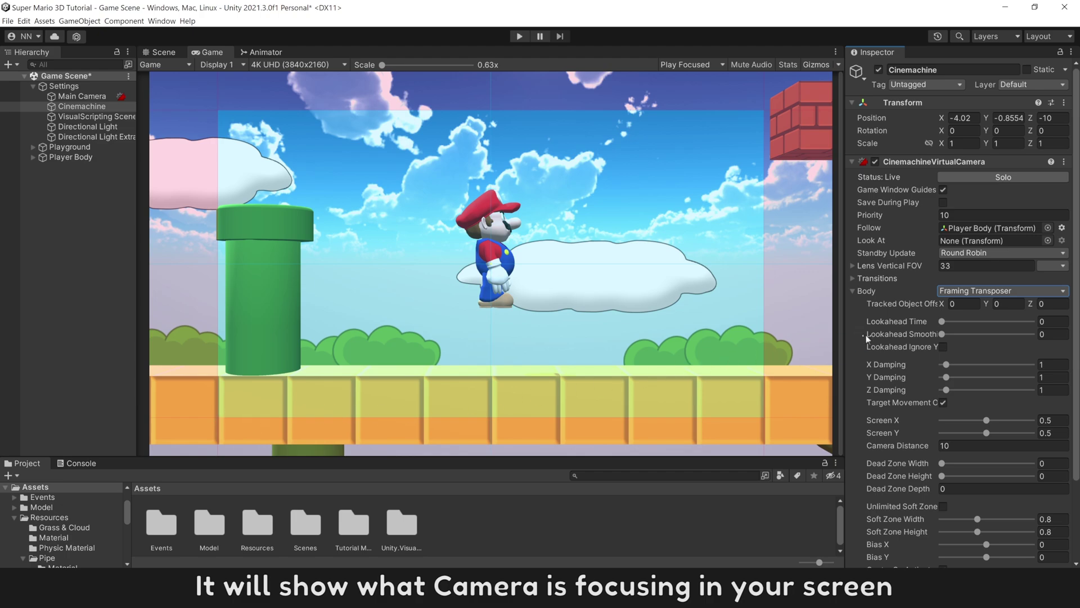
pyautogui.click(519, 36)
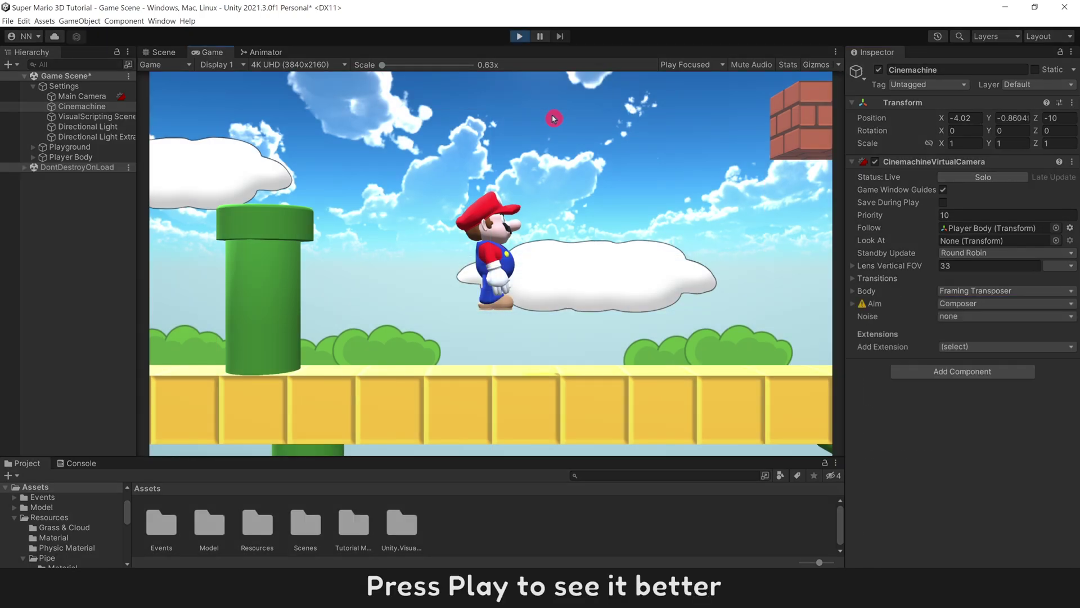
pyautogui.press('Left')
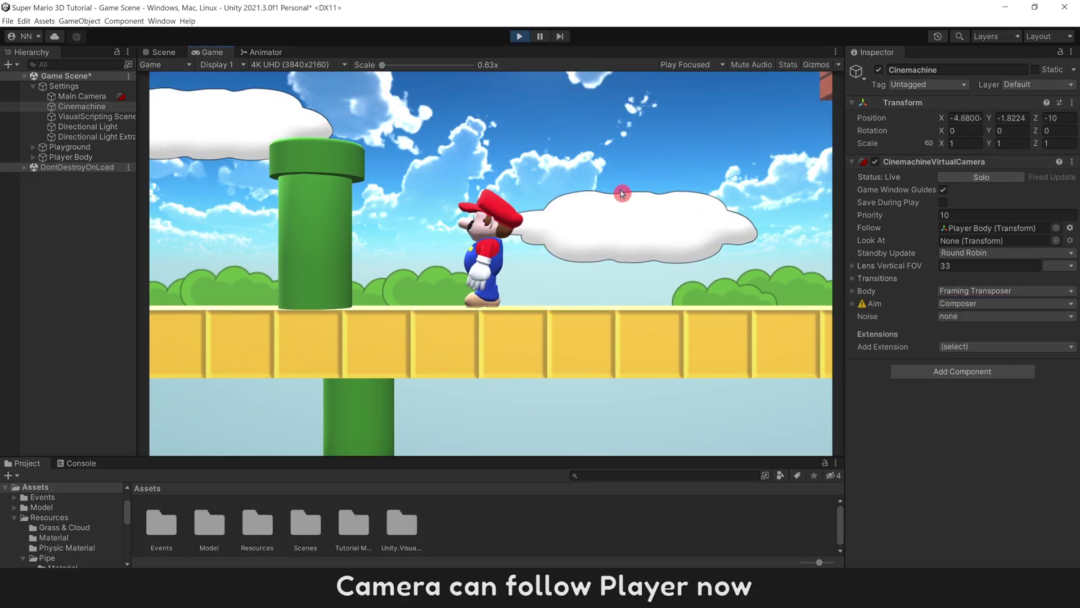
pyautogui.press('Right')
pyautogui.press('Right')
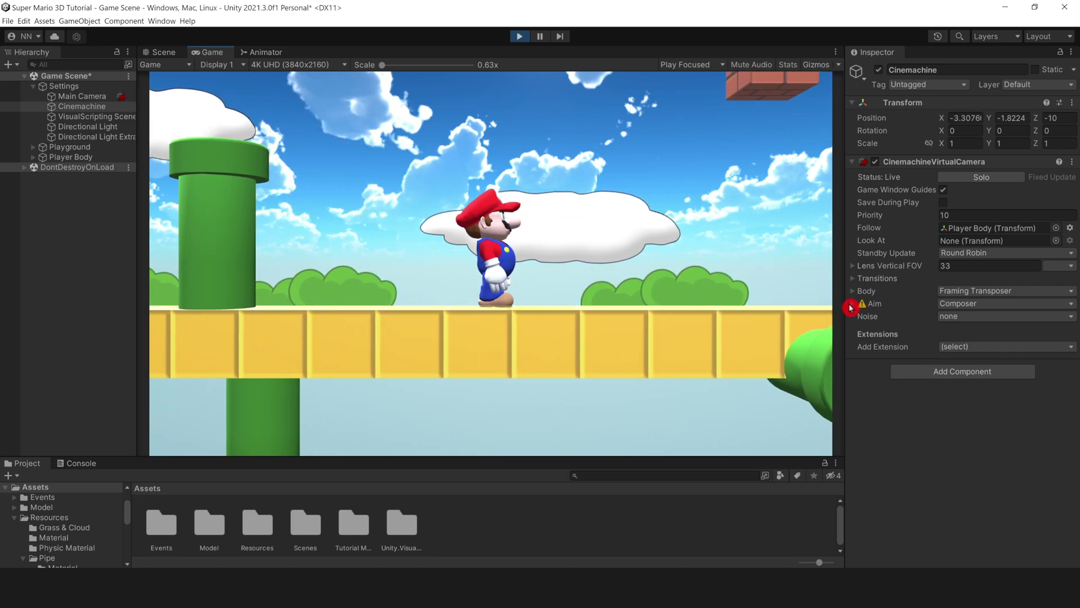
# Set the Framing Transposer damping to 0, testing the follow by walking Mario
pyautogui.click(853, 291)
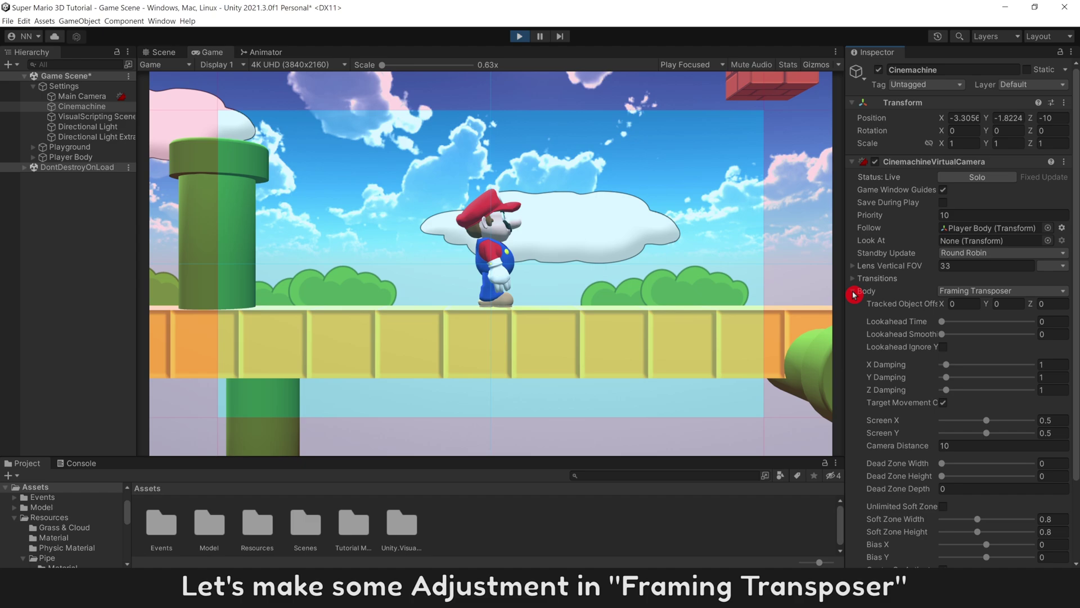
pyautogui.click(1055, 365)
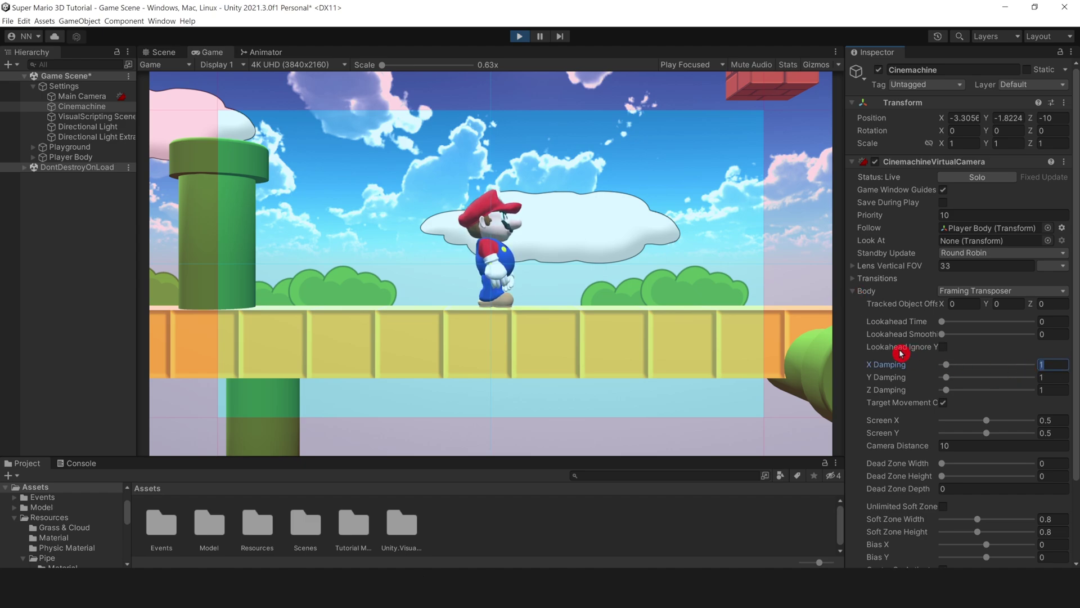
pyautogui.write('3')
pyautogui.click(705, 291)
pyautogui.press('Right')
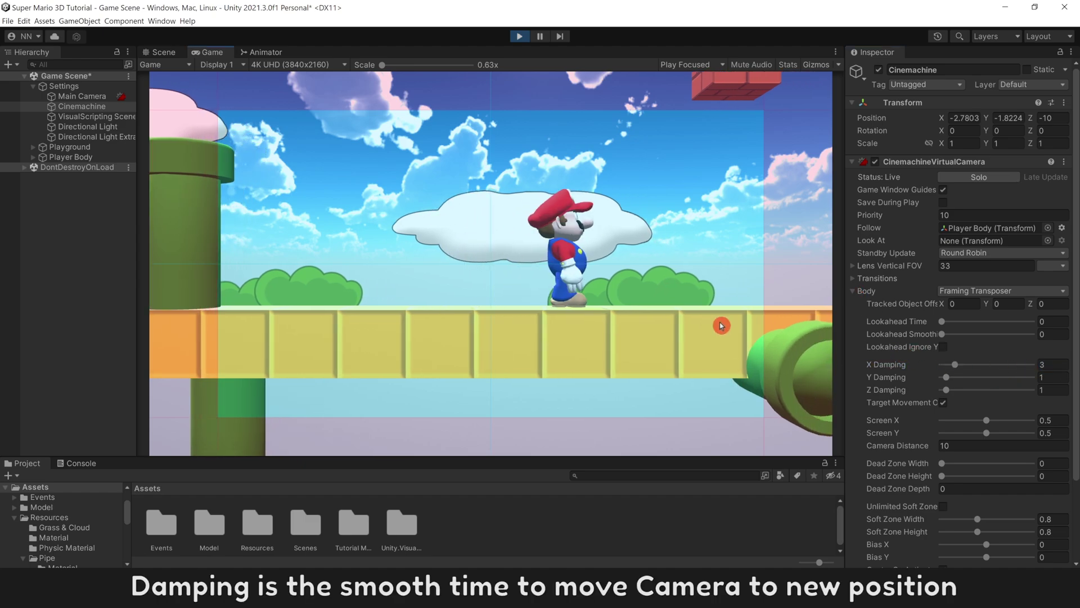
pyautogui.press('Left')
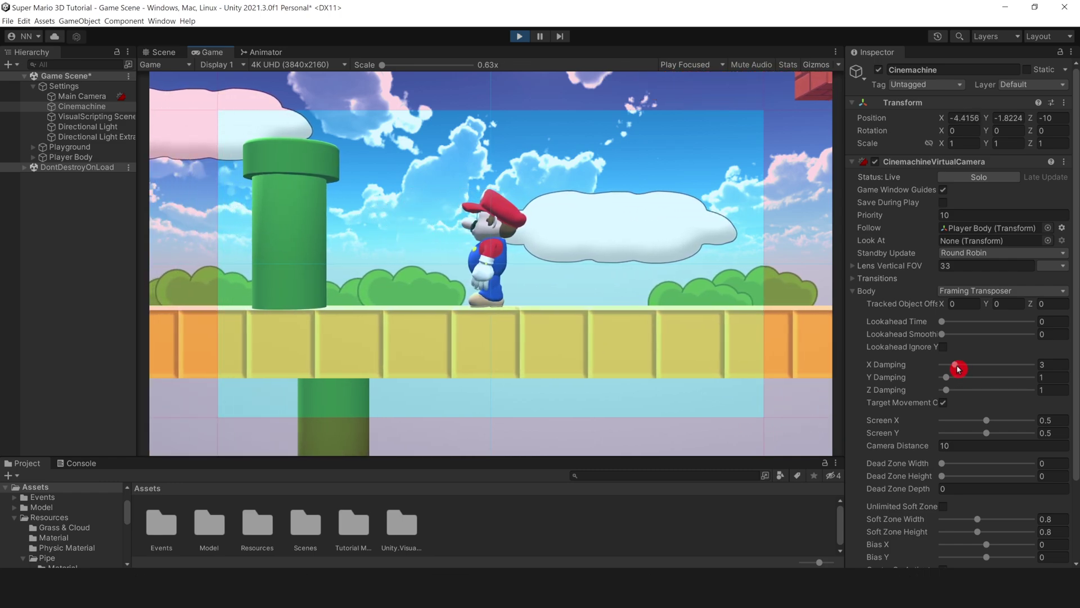
pyautogui.moveTo(954, 365); pyautogui.dragTo(946, 379)
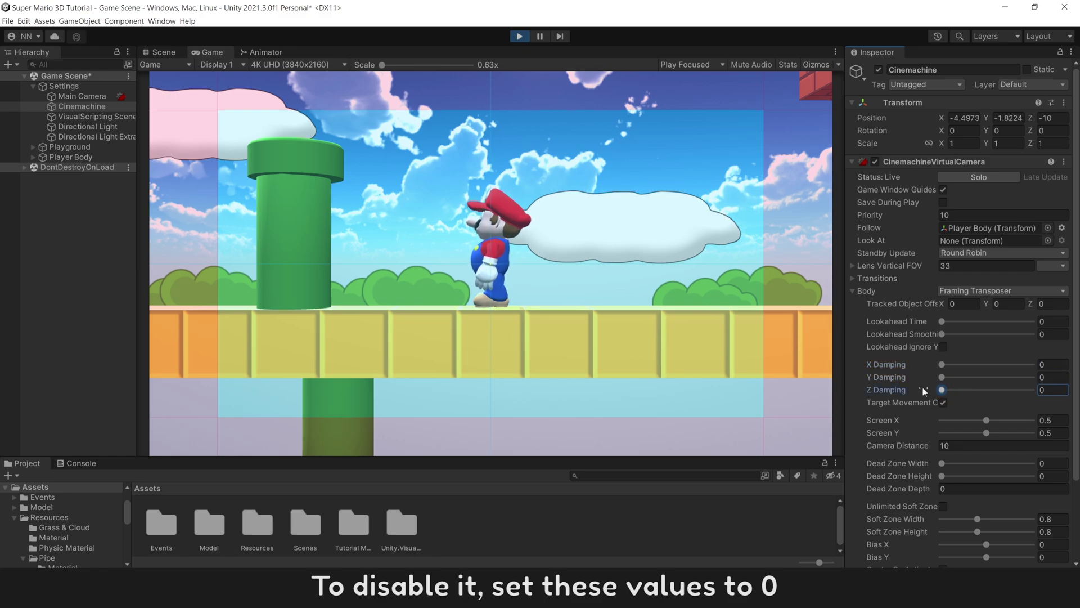
pyautogui.click(719, 292)
pyautogui.press('Right')
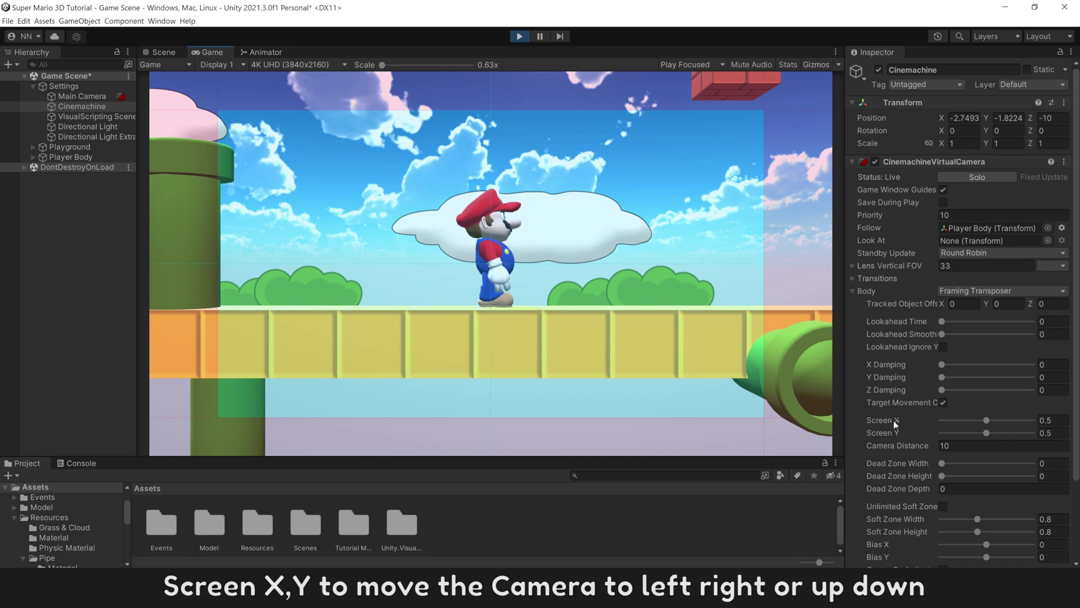
# Frame Mario with Screen X 0.34 and Camera Distance 17.5
pyautogui.moveTo(986, 421)
pyautogui.mouseDown()
pyautogui.moveTo(997, 423)
pyautogui.moveTo(985, 424)
pyautogui.mouseUp()
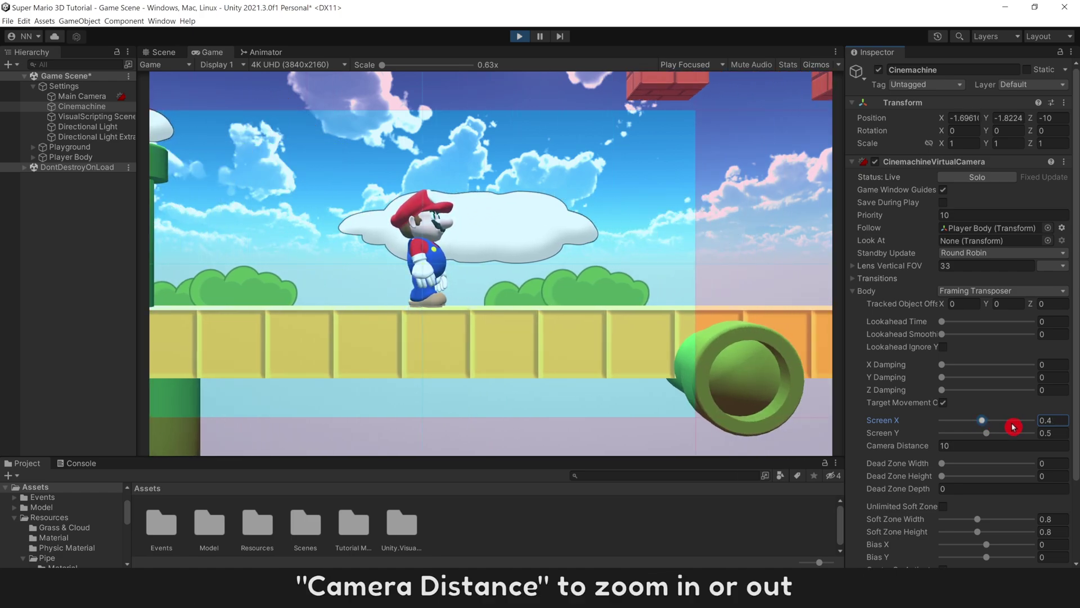
pyautogui.moveTo(921, 448)
pyautogui.mouseDown()
pyautogui.moveTo(1048, 449)
pyautogui.moveTo(5, 448)
pyautogui.mouseUp()
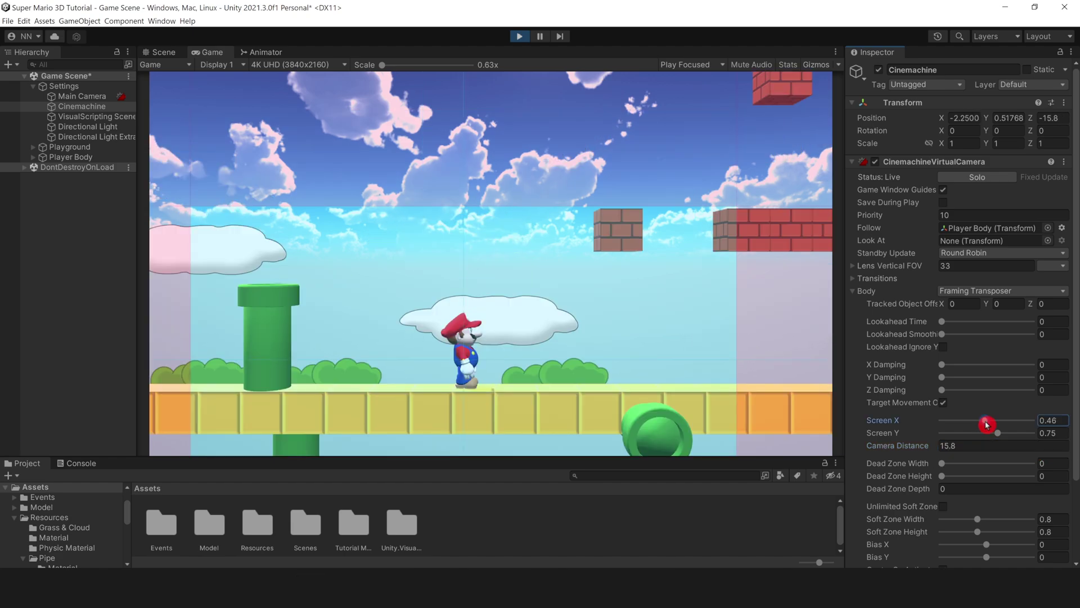
pyautogui.moveTo(986, 424); pyautogui.dragTo(981, 424)
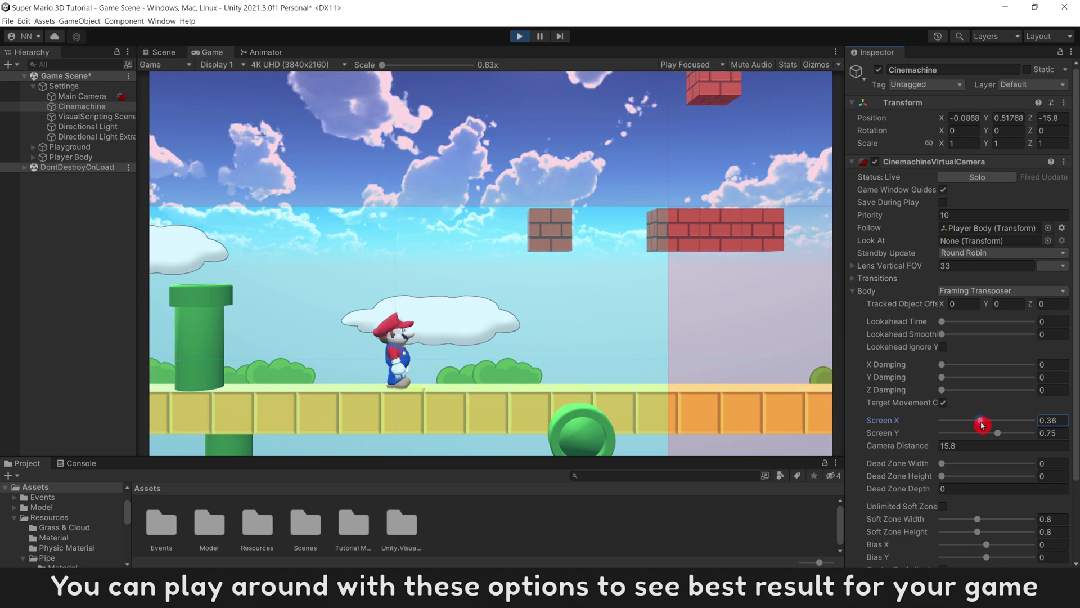
# Set Dead Zone Width to about 0.17 and walk Mario inside and outside it
pyautogui.click(922, 463)
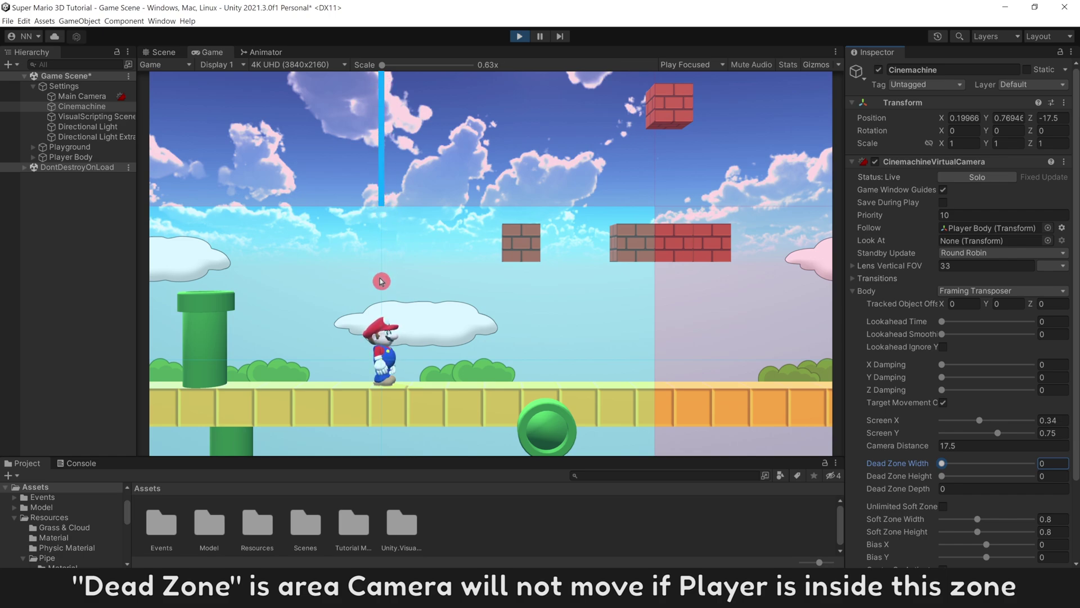
pyautogui.moveTo(942, 463); pyautogui.dragTo(951, 467)
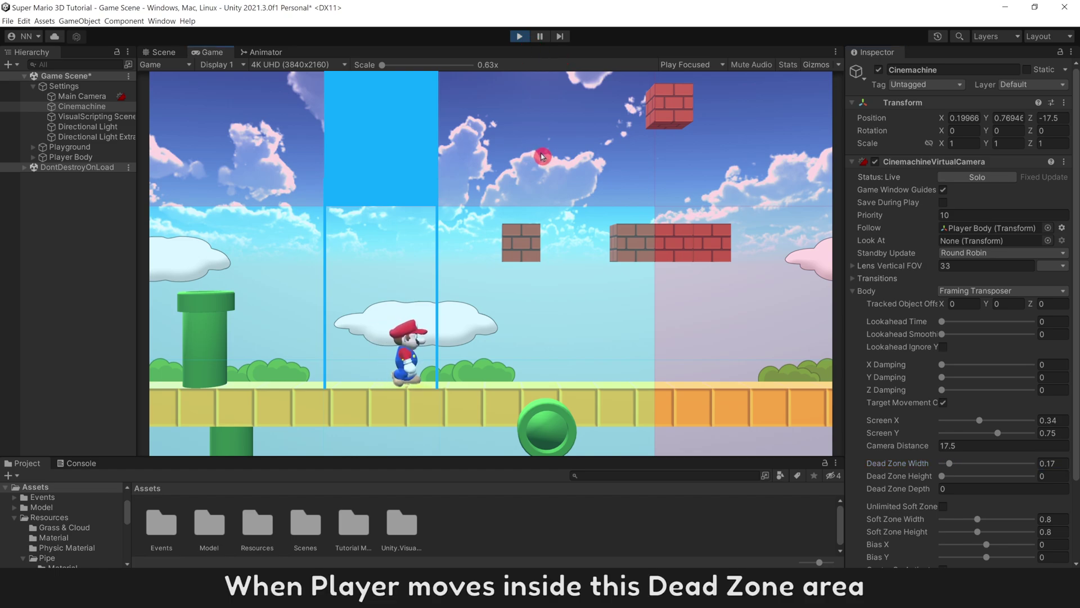
pyautogui.press('Left')
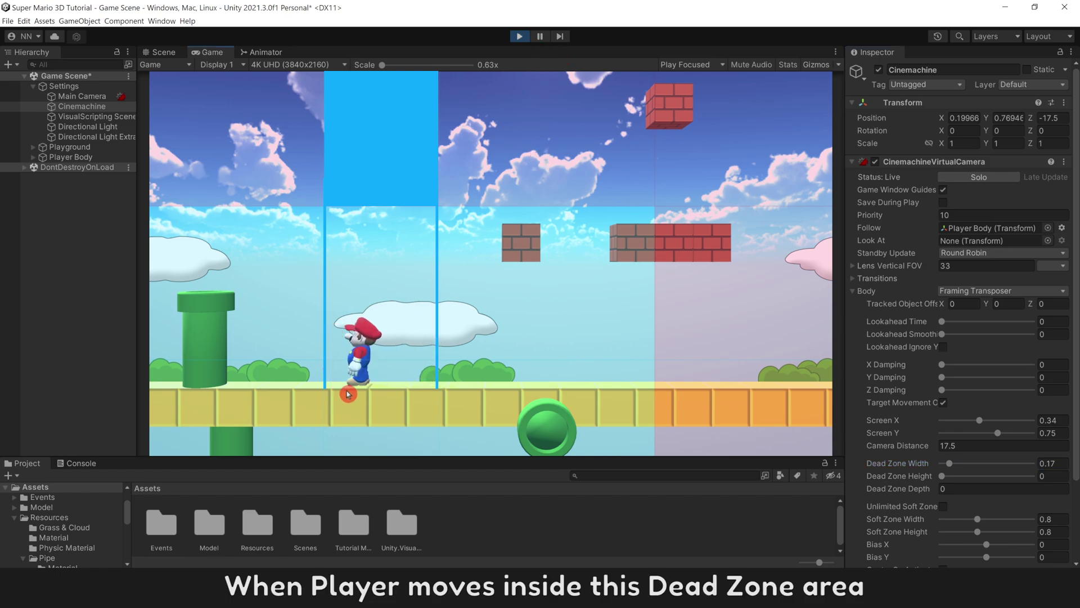
pyautogui.press('Right')
pyautogui.press('Right')
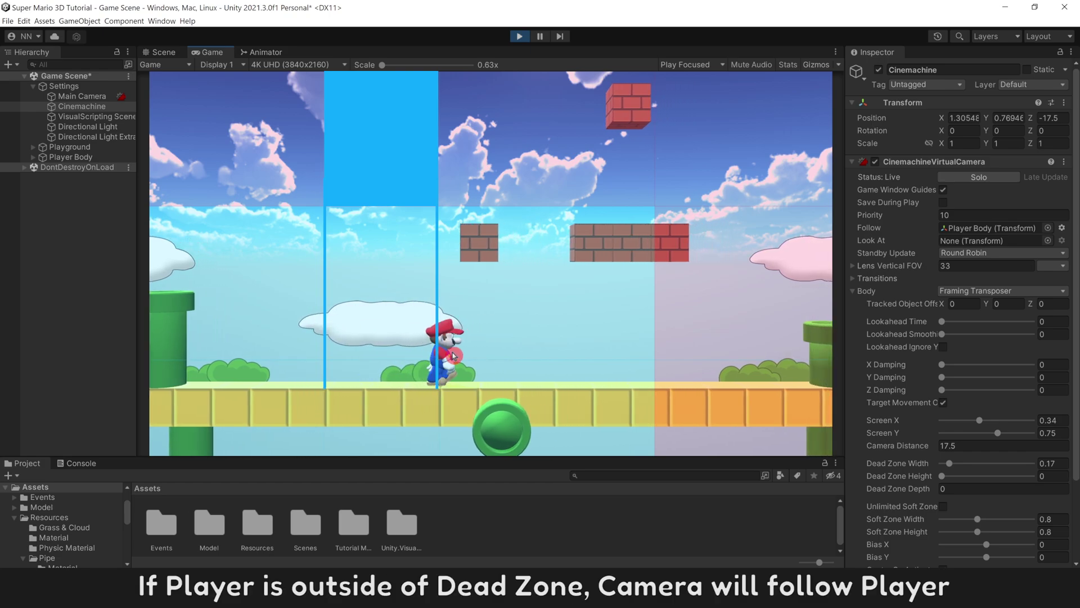
pyautogui.press('Left')
pyautogui.press('Left')
pyautogui.press('Left')
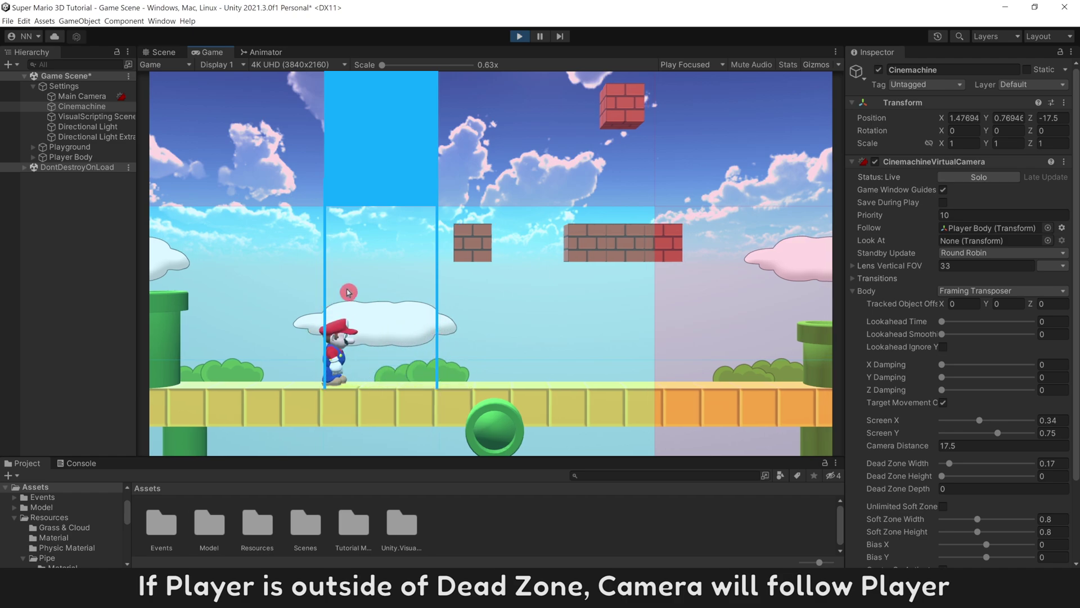
pyautogui.press('Right')
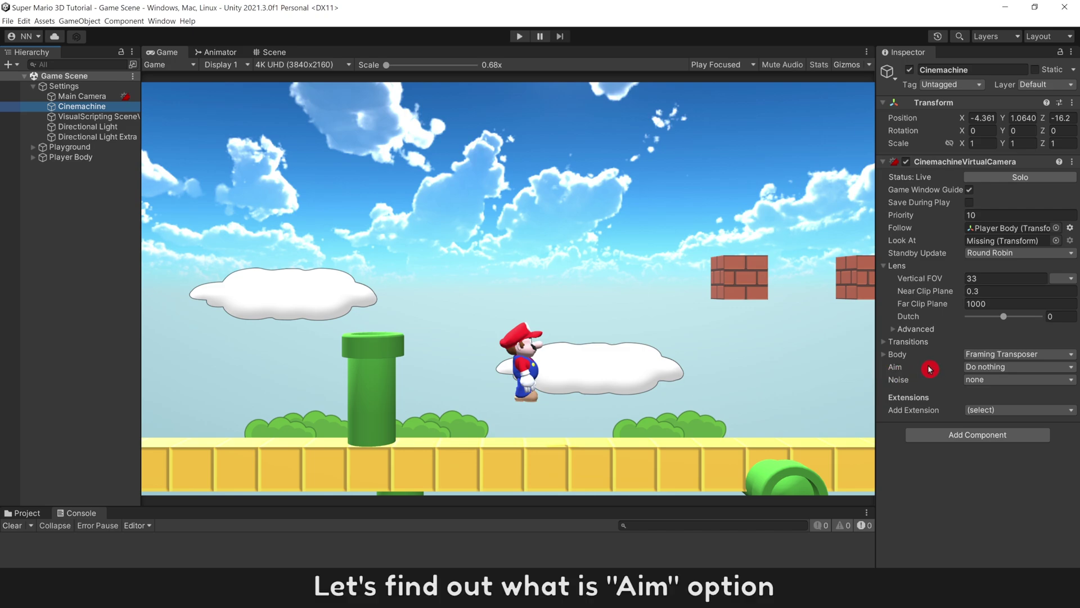
# Create a cube named Aim Target under Player Body, reset its transform, and save the scene
pyautogui.click(975, 368)
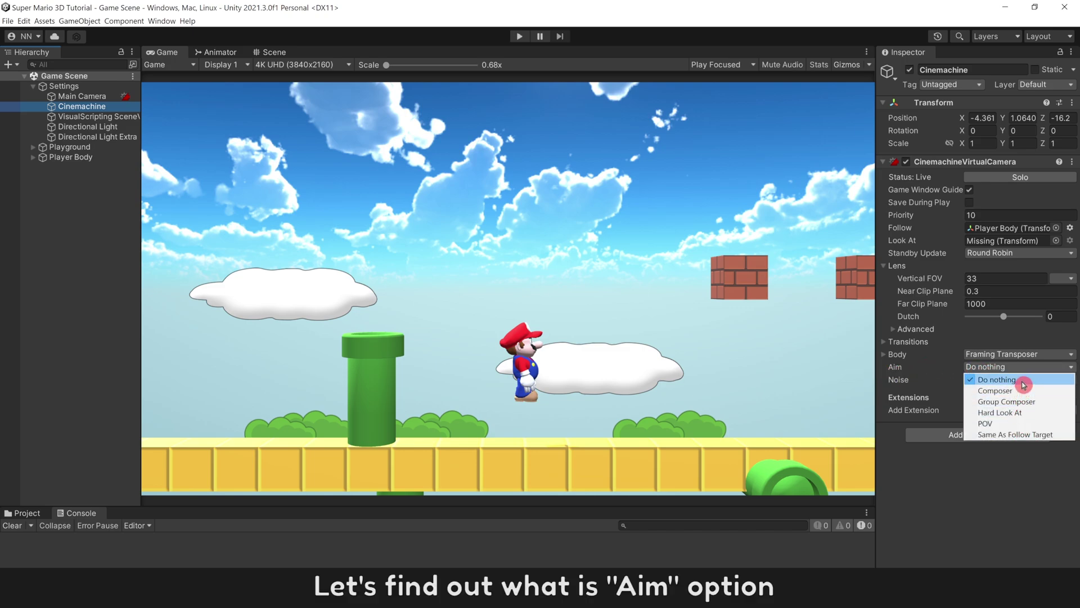
pyautogui.rightClick(46, 233)
pyautogui.moveTo(77, 369)
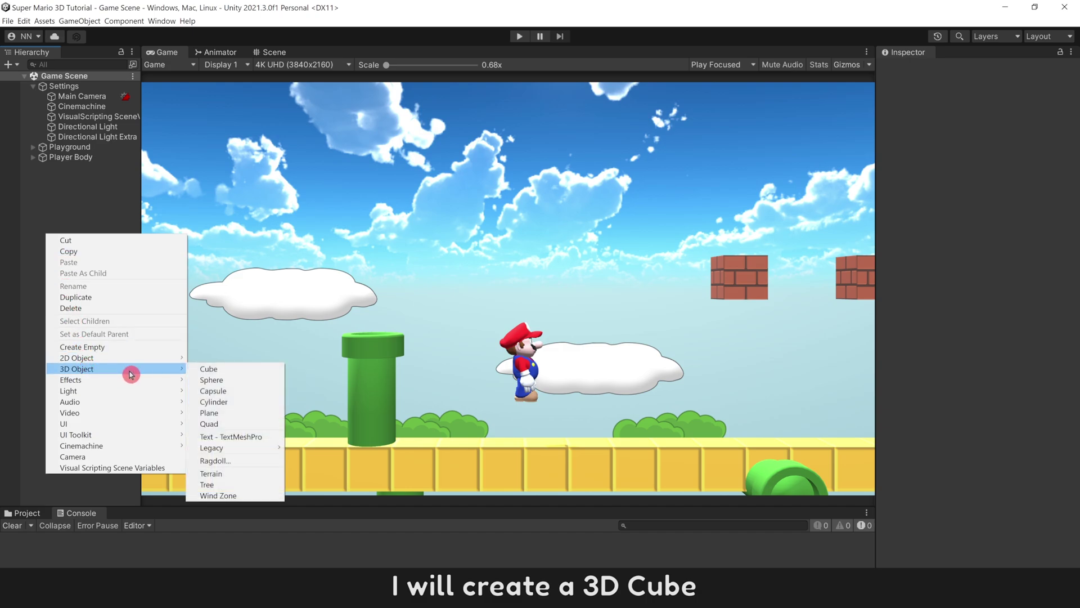
pyautogui.click(211, 374)
pyautogui.write('Aim Targ')
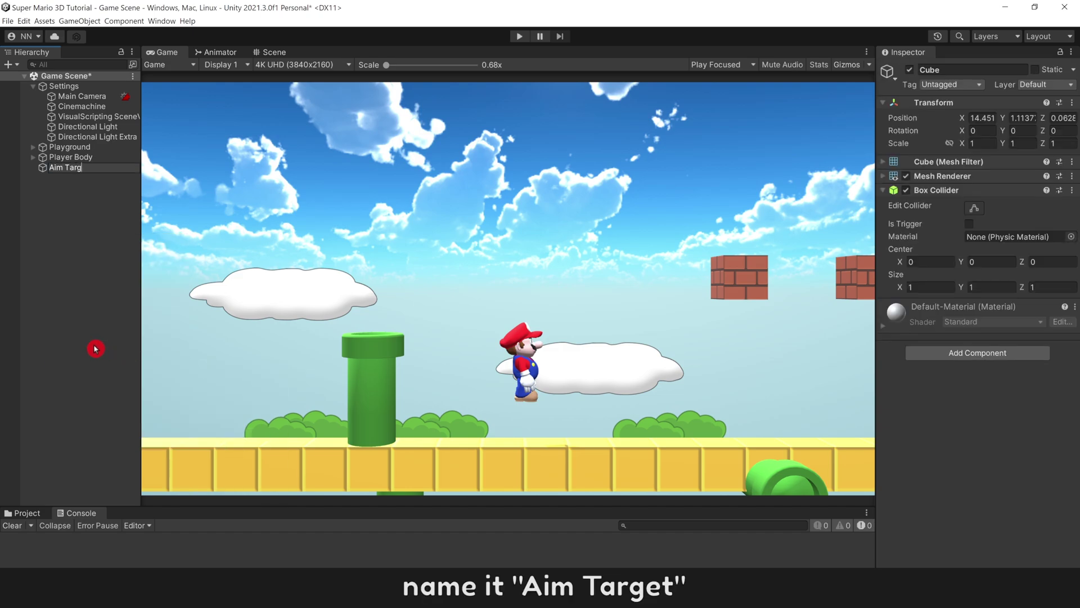
pyautogui.write('et')
pyautogui.press('Return')
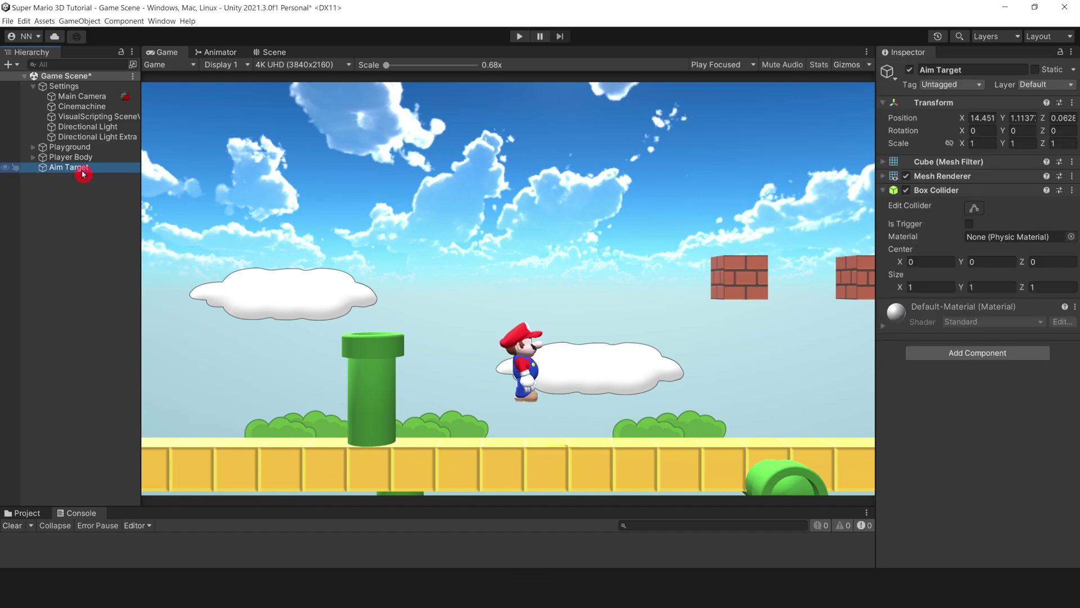
pyautogui.moveTo(89, 163); pyautogui.dragTo(89, 158)
pyautogui.rightClick(949, 104)
pyautogui.click(983, 112)
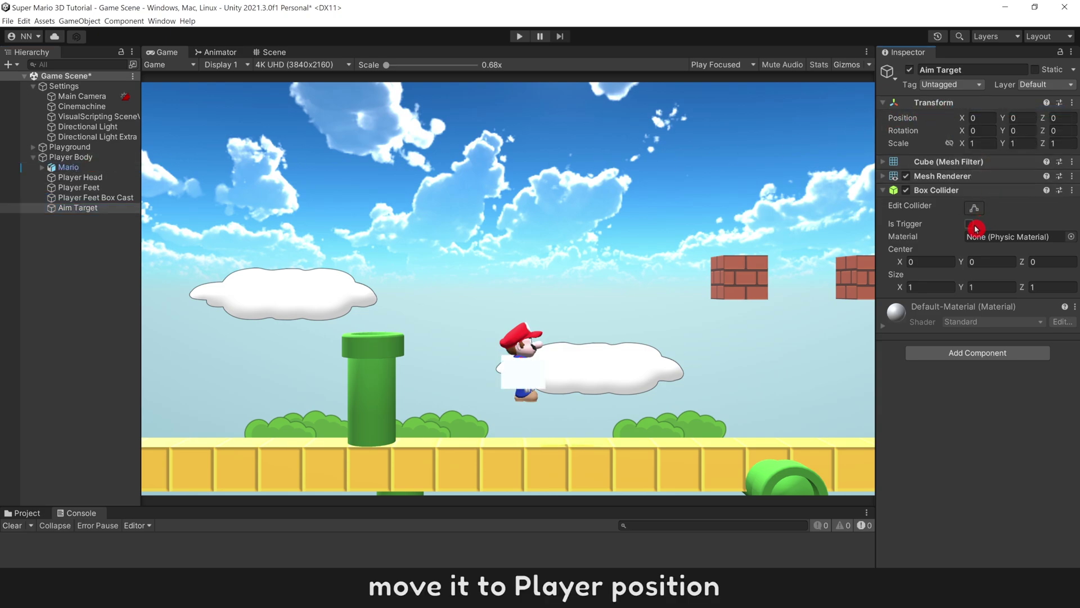
pyautogui.hotkey('ctrl', 's')
# Set Aim Target as the virtual camera's Look At target with Hard Look At aiming
pyautogui.click(84, 107)
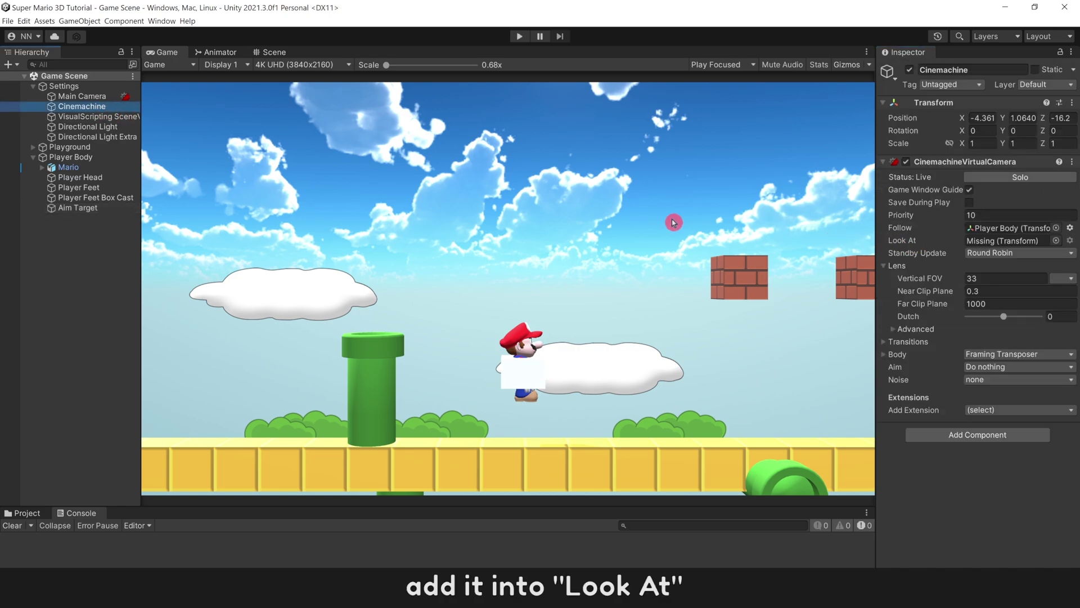
pyautogui.moveTo(89, 208); pyautogui.dragTo(982, 248)
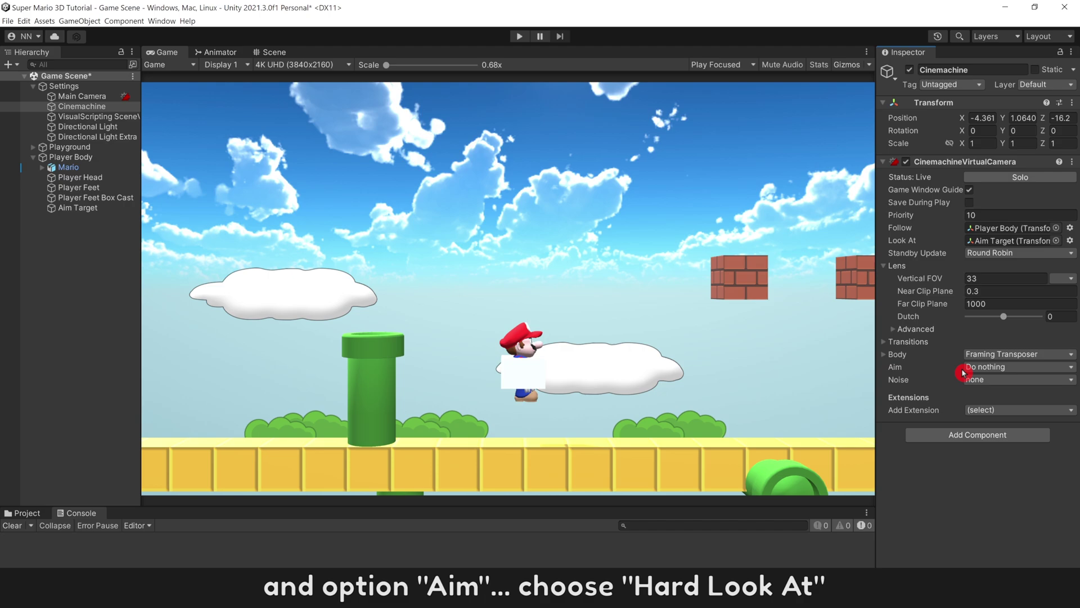
pyautogui.click(979, 368)
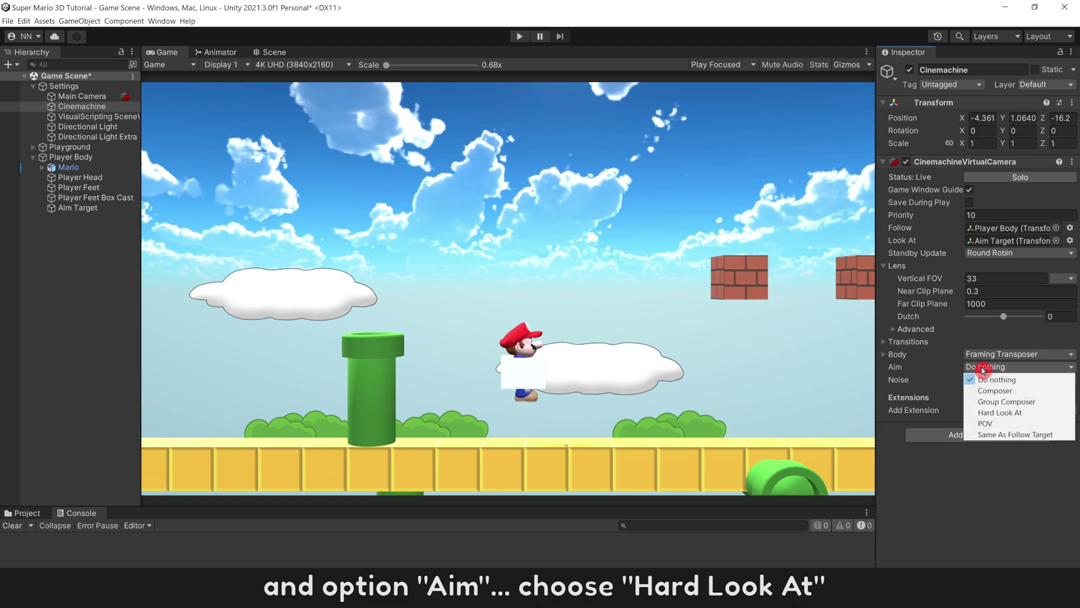
pyautogui.click(1022, 412)
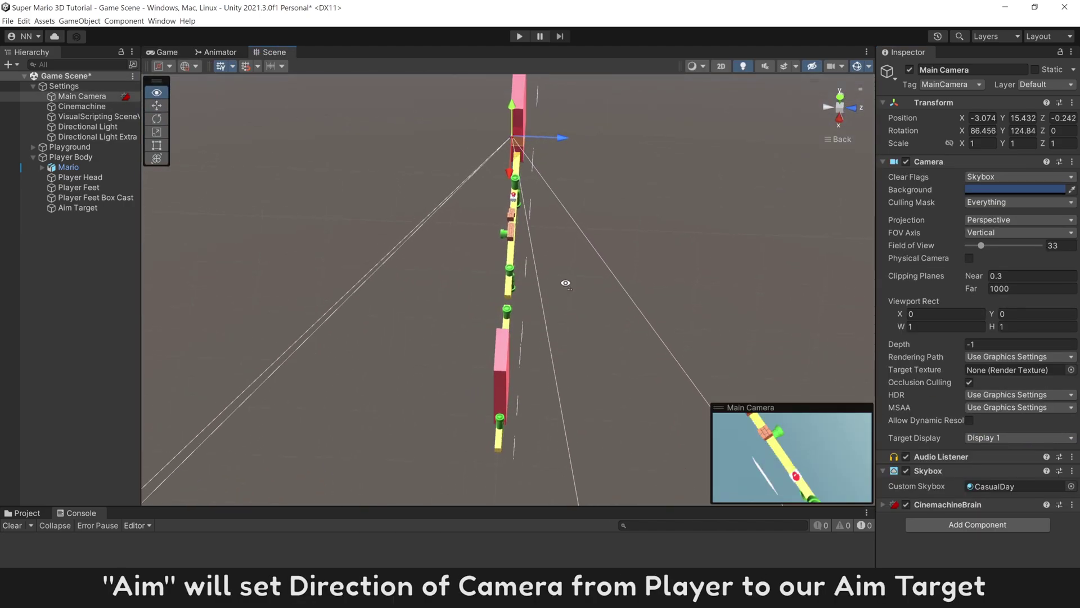
# Move Aim Target along Z and X to preview the camera's aiming
pyautogui.keyDown('alt'); pyautogui.moveTo(565, 283); pyautogui.dragTo(492, 209); pyautogui.keyUp('alt')
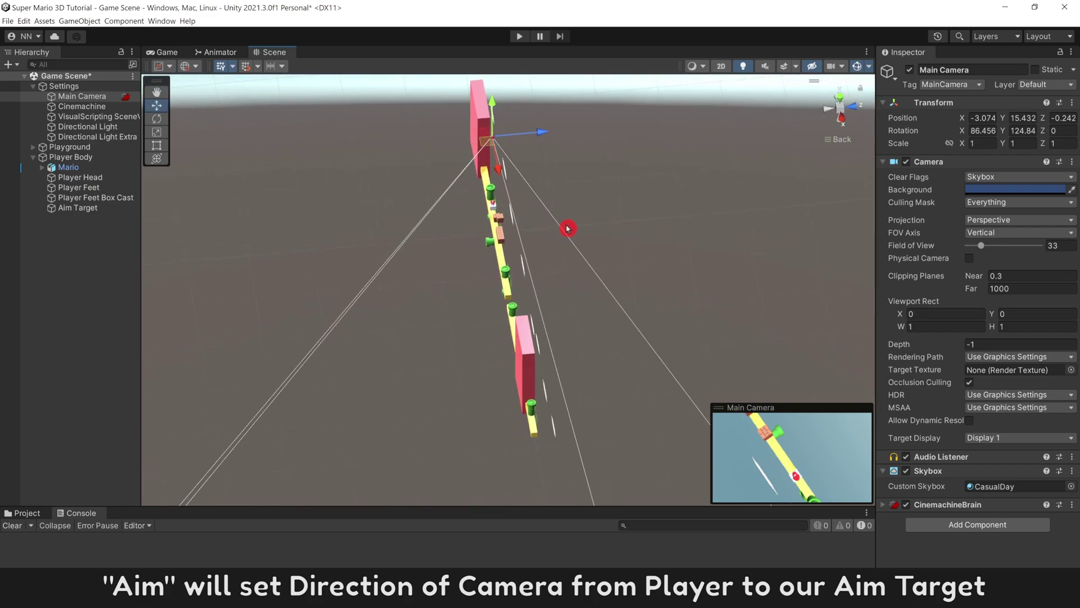
pyautogui.click(507, 205)
pyautogui.moveTo(558, 203); pyautogui.dragTo(627, 185)
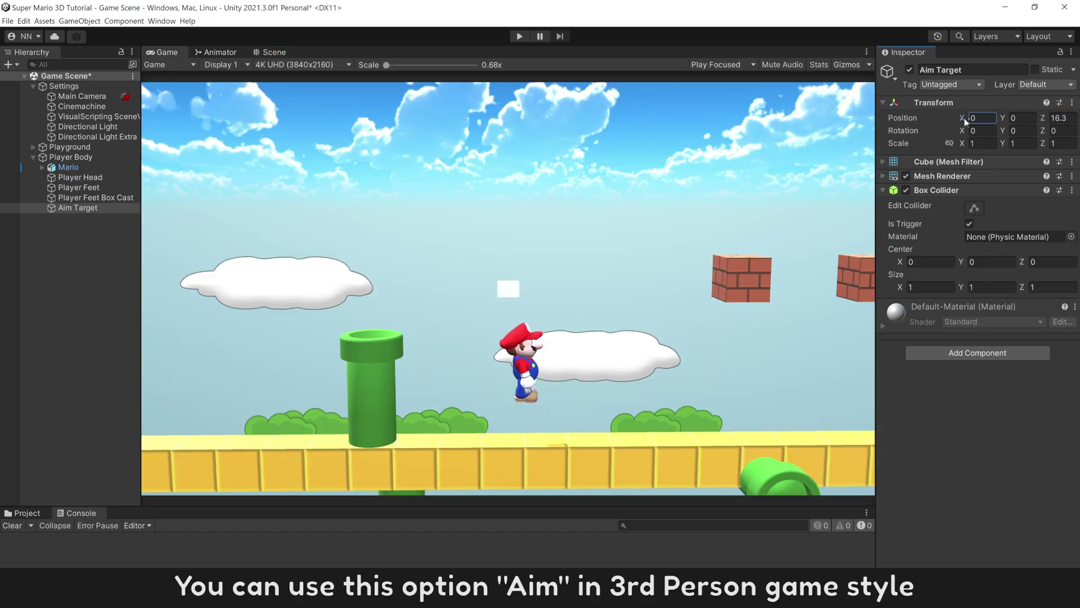
pyautogui.moveTo(963, 117)
pyautogui.mouseDown()
pyautogui.moveTo(818, 124)
pyautogui.moveTo(992, 142)
pyautogui.moveTo(267, 136)
pyautogui.mouseUp()
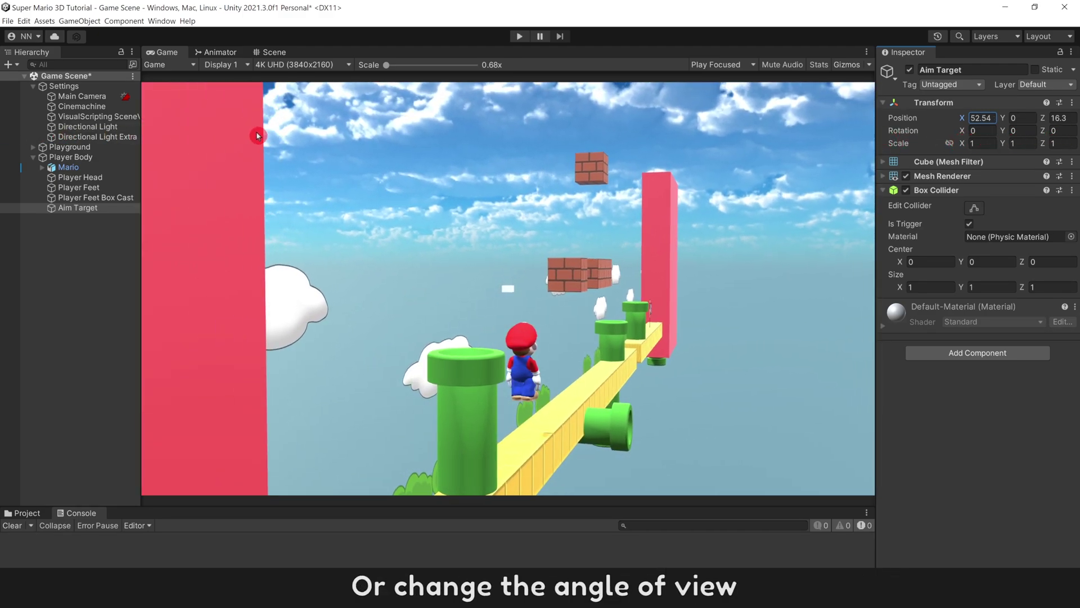
pyautogui.moveTo(268, 135); pyautogui.dragTo(1070, 150)
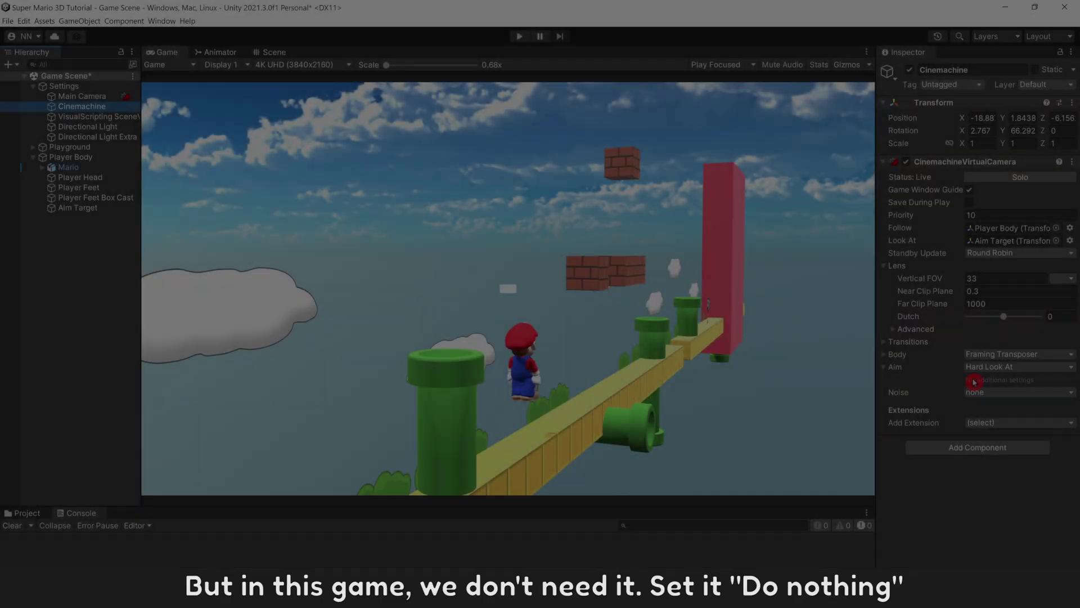
# Set Aim to Do nothing and zero the camera's X rotation
pyautogui.click(1014, 366)
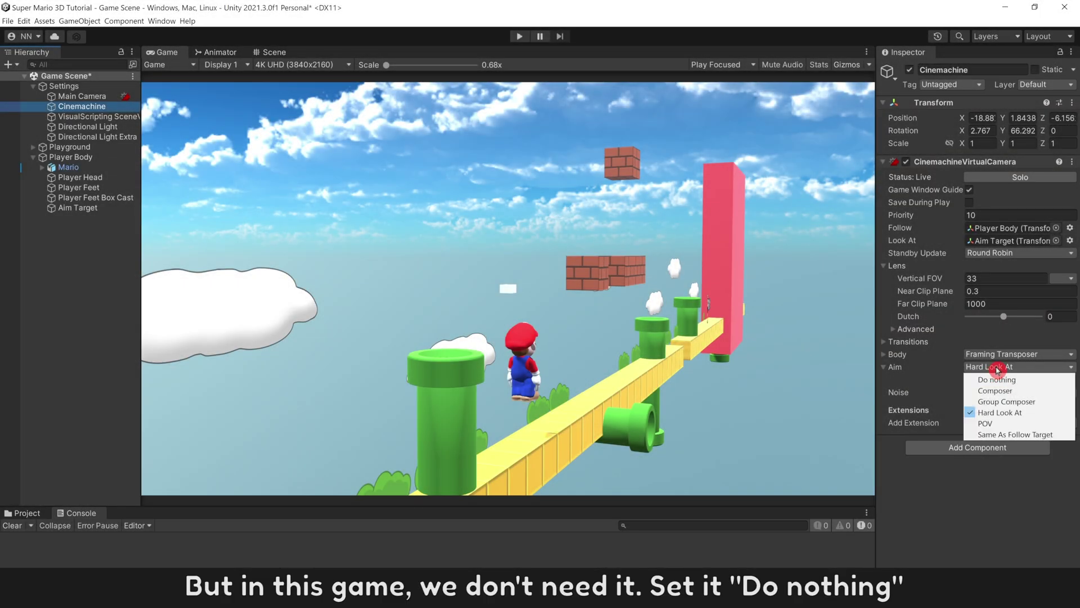
pyautogui.click(1013, 380)
pyautogui.doubleClick(979, 130)
pyautogui.write('0')
pyautogui.press('Return')
pyautogui.write('0')
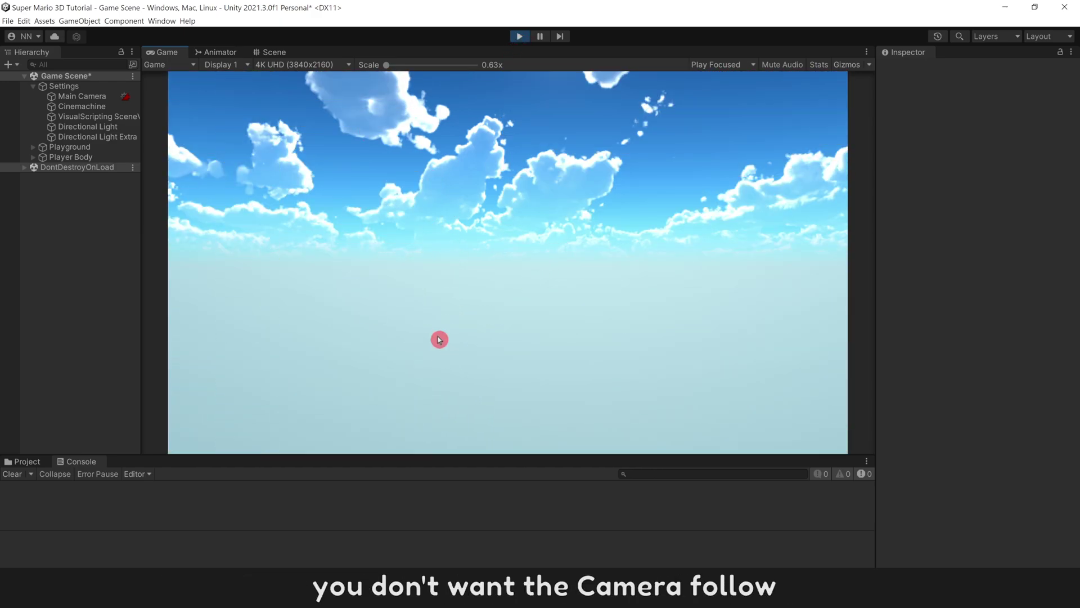
# Stop the game and add a CinemachineConfiner extension with Confine 3D mode
pyautogui.click(521, 36)
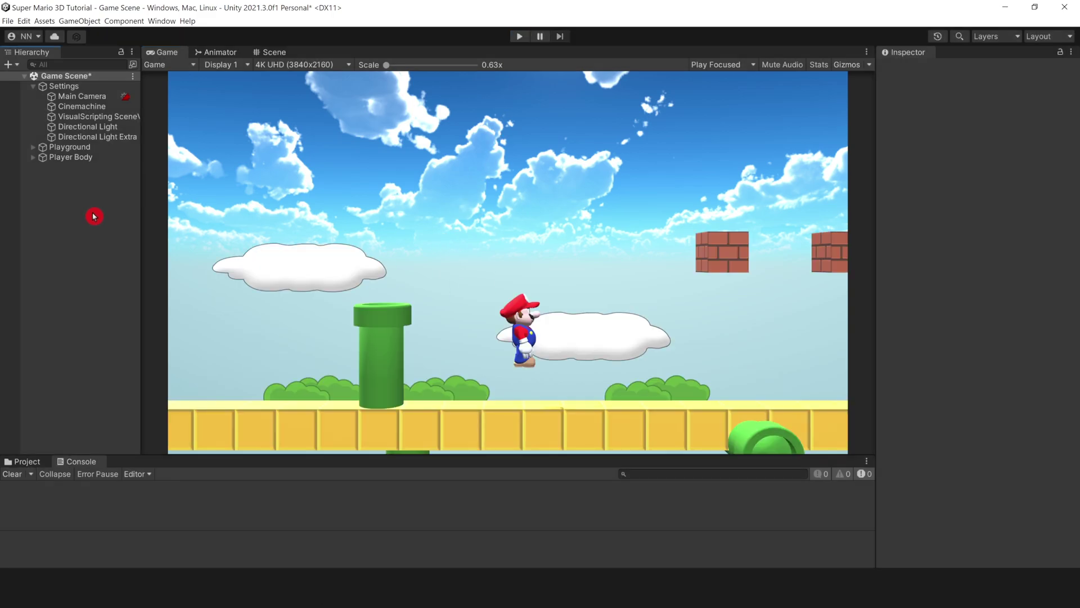
pyautogui.click(101, 109)
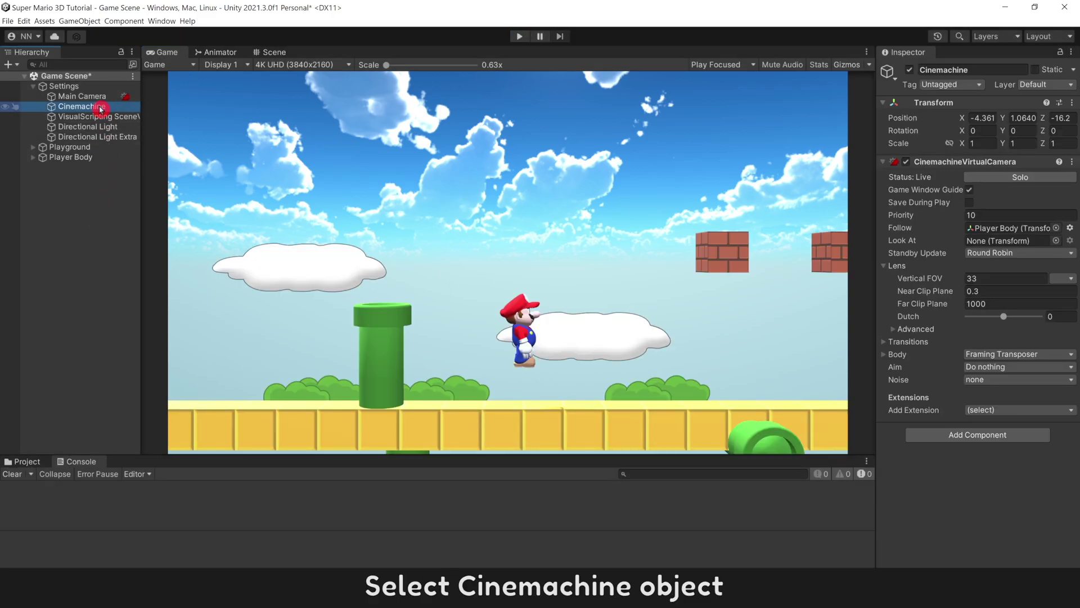
pyautogui.click(964, 414)
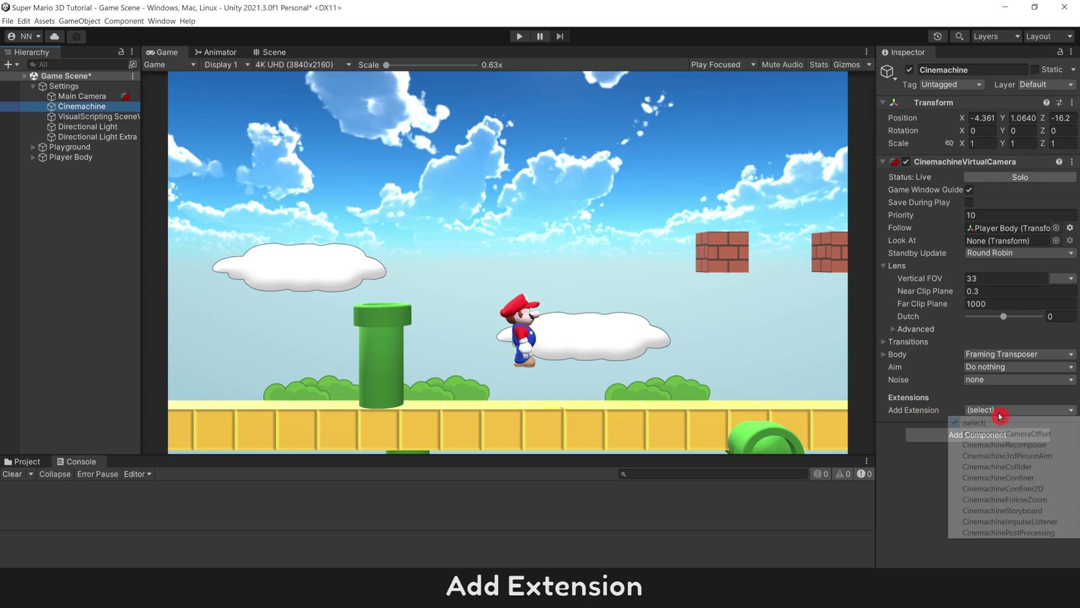
pyautogui.click(1050, 478)
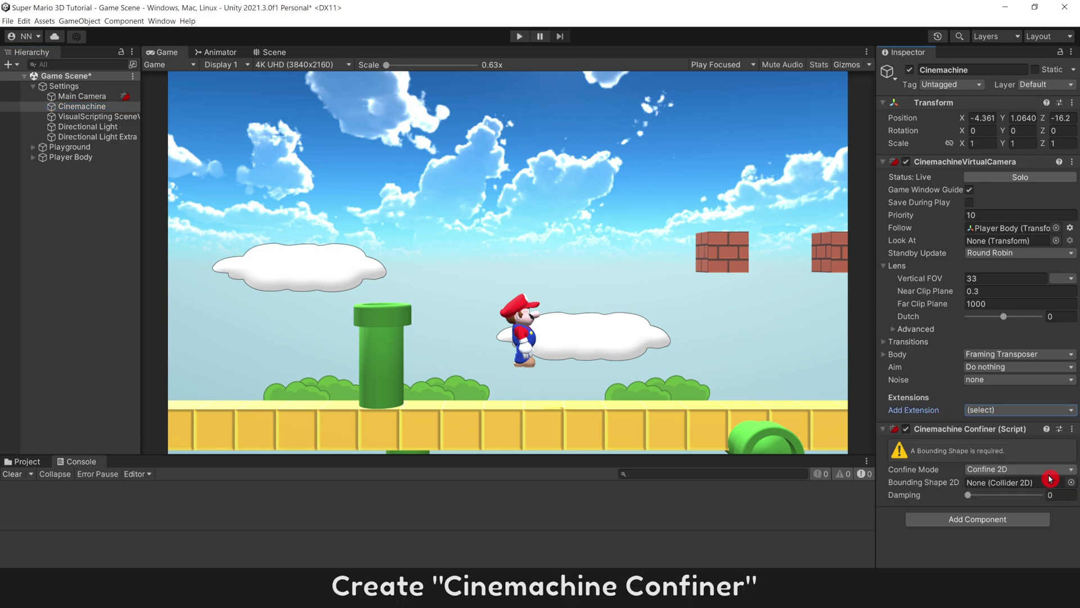
pyautogui.click(1038, 470)
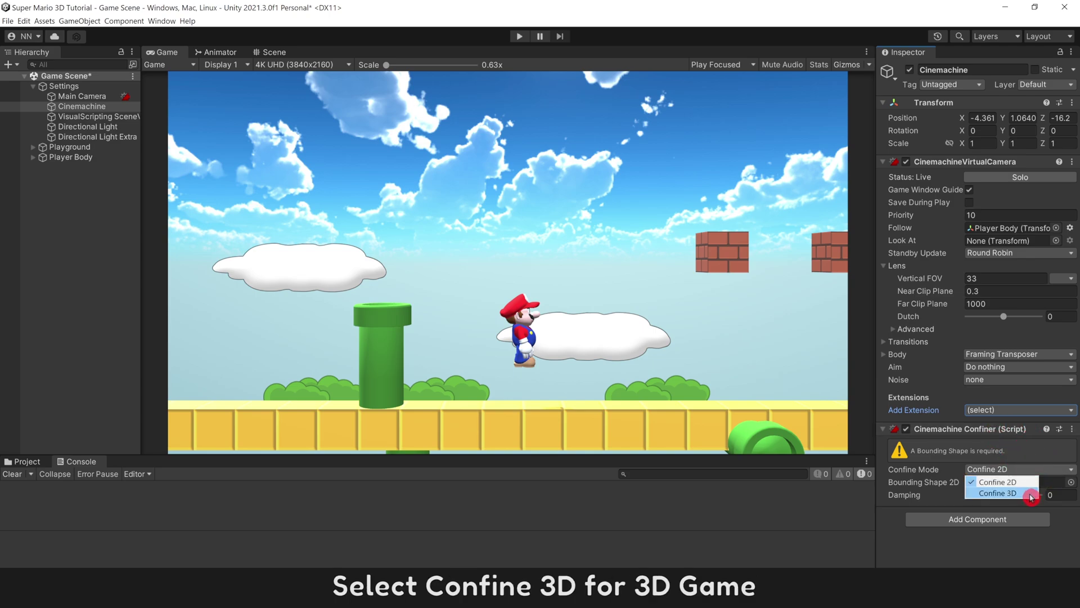
pyautogui.click(1032, 495)
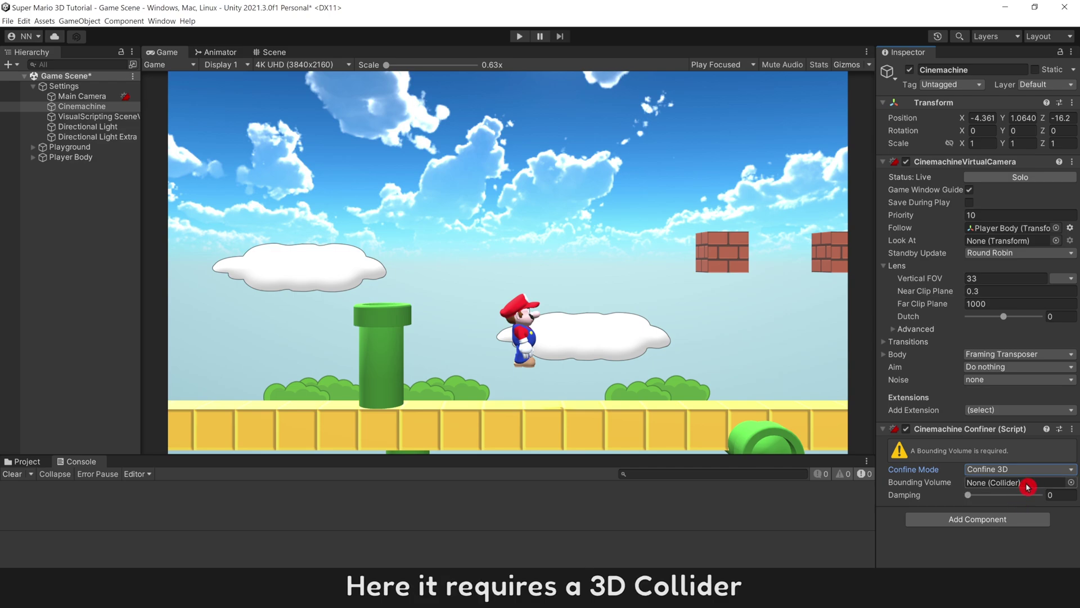
# Create a cube named Limit Camera and reset its transform
pyautogui.click(88, 244)
pyautogui.rightClick(56, 222)
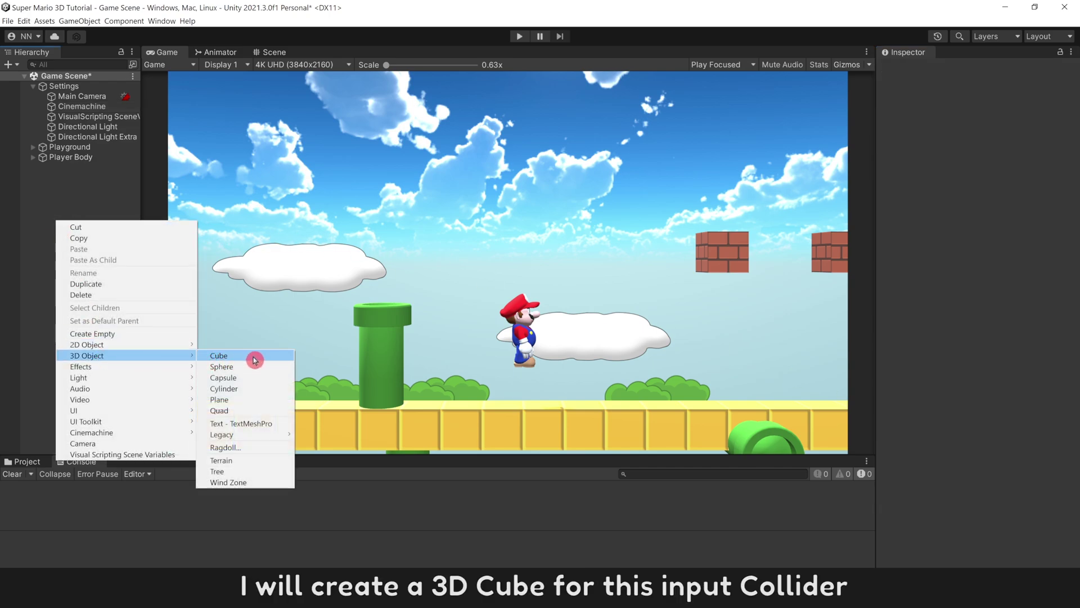
pyautogui.moveTo(86, 355)
pyautogui.click(247, 361)
pyautogui.write('mit Camera')
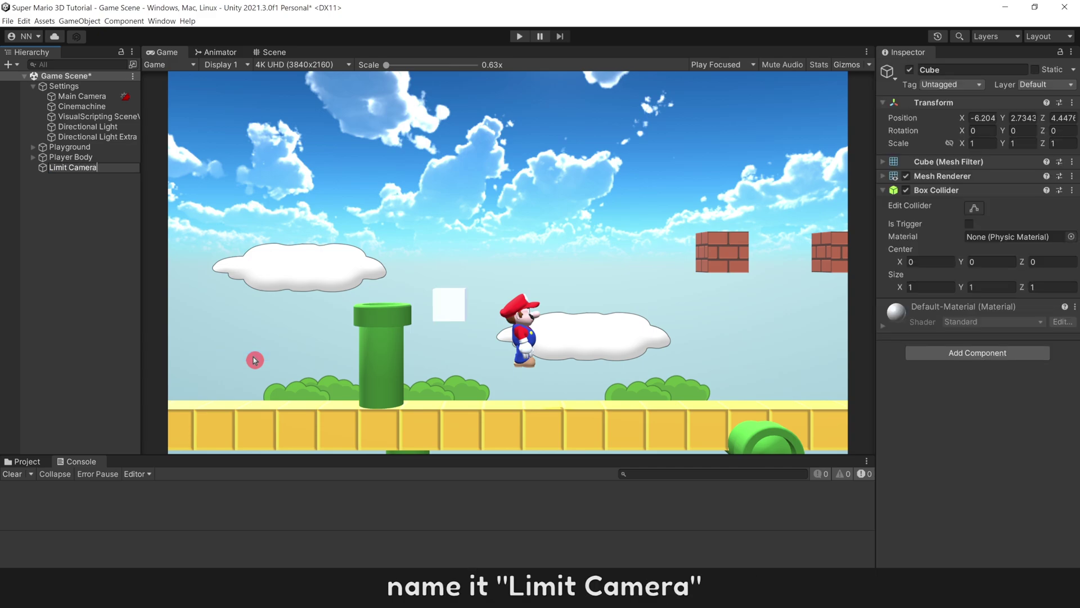
pyautogui.press('Return')
pyautogui.rightClick(959, 104)
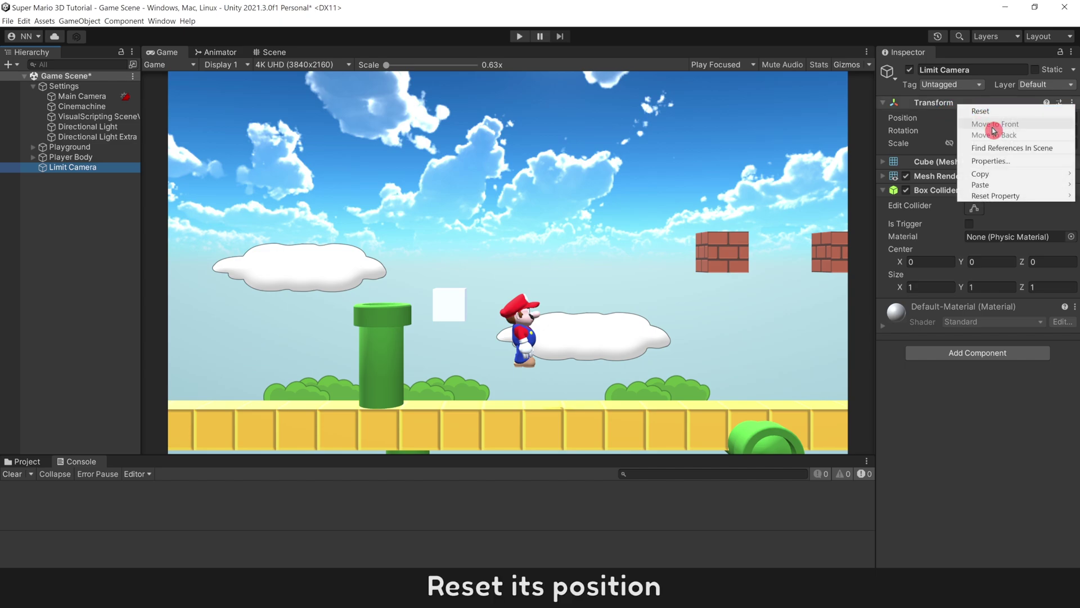
pyautogui.click(980, 110)
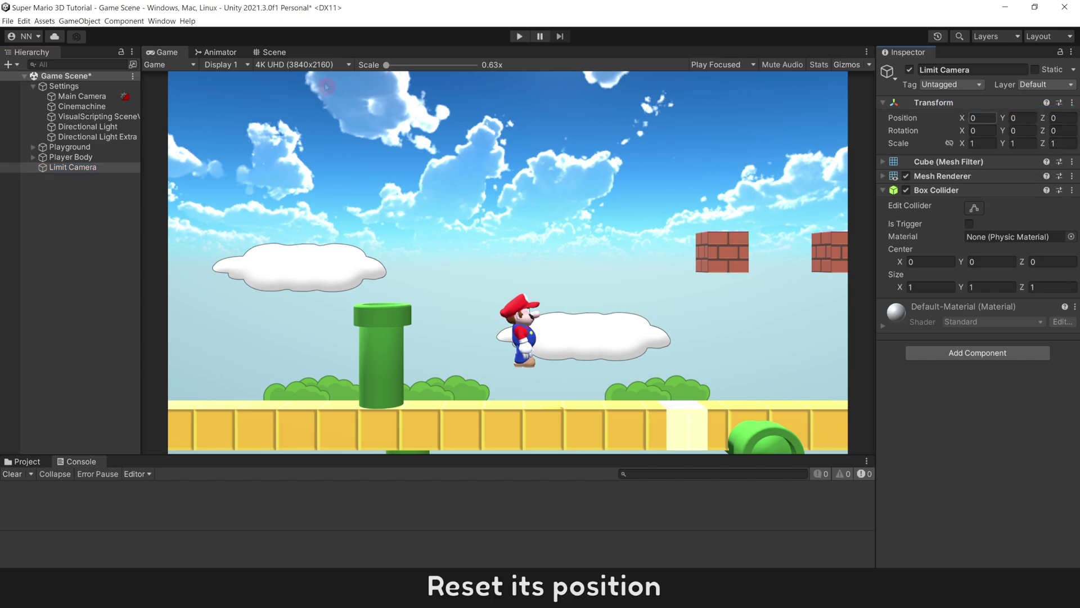
# Stretch Limit Camera over the whole level, tick Is Trigger, and disable its Mesh Renderer
pyautogui.click(274, 53)
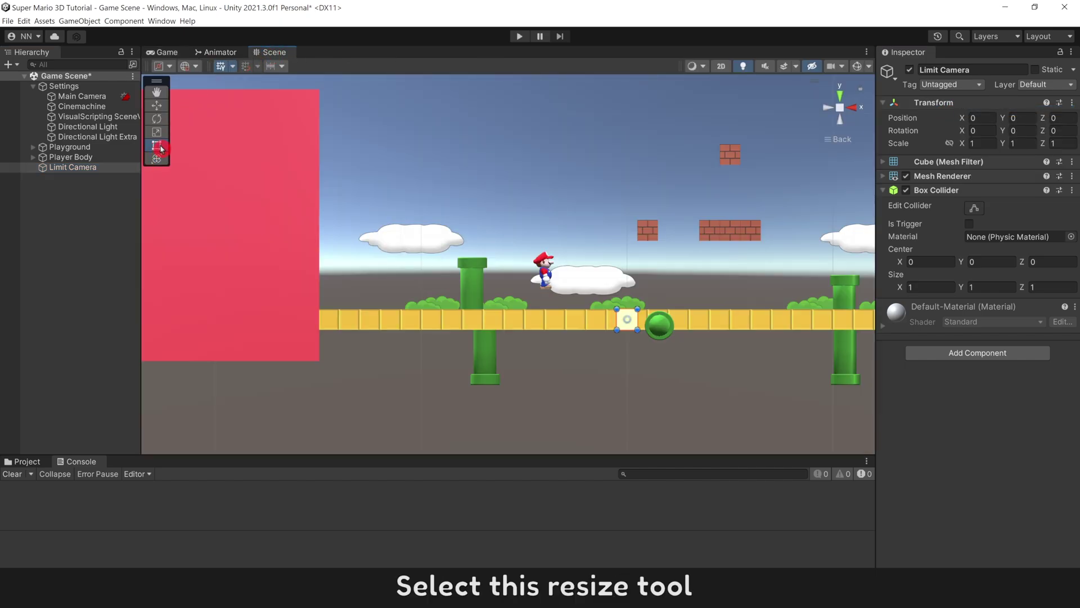
pyautogui.moveTo(617, 320); pyautogui.dragTo(326, 316)
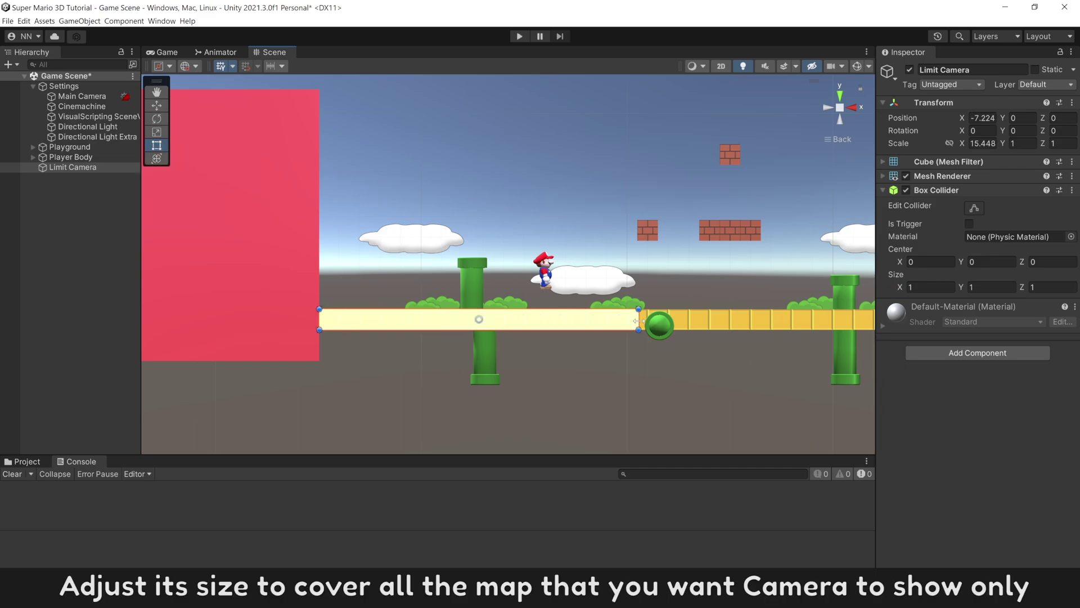
pyautogui.moveTo(642, 321); pyautogui.dragTo(827, 321)
pyautogui.scroll(-2, 647, 338)
pyautogui.scroll(-2, 701, 323)
pyautogui.scroll(-2, 587, 332)
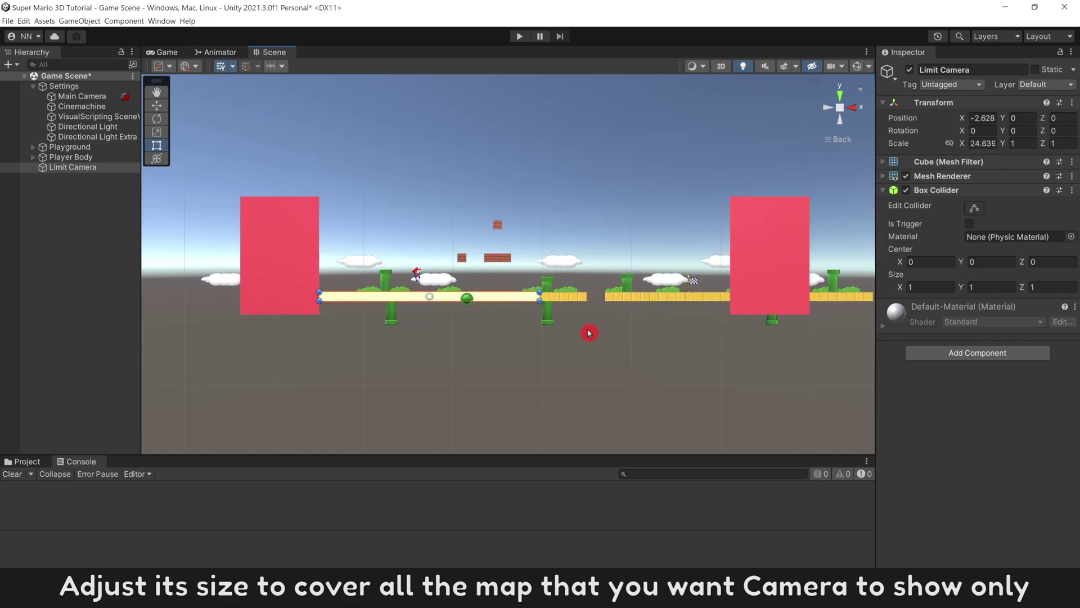
pyautogui.moveTo(557, 297); pyautogui.dragTo(724, 297)
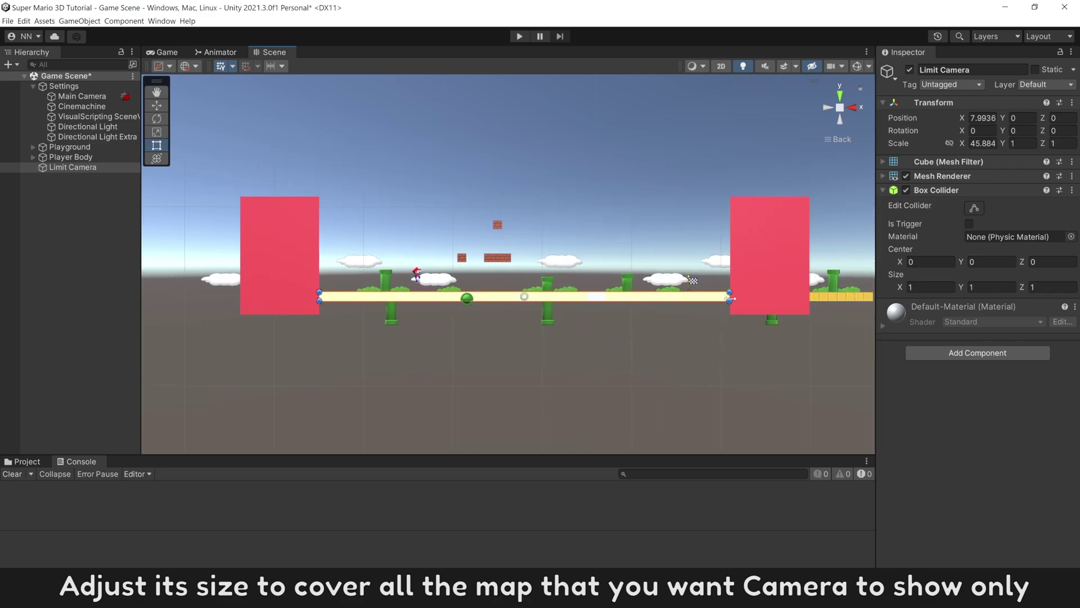
pyautogui.moveTo(493, 290); pyautogui.dragTo(494, 218)
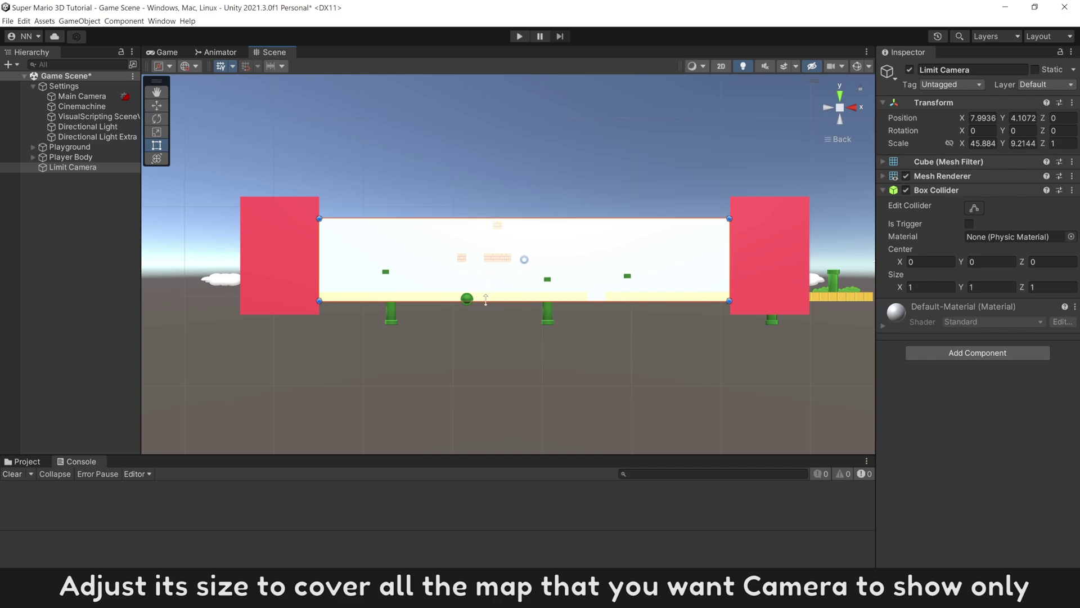
pyautogui.moveTo(486, 298); pyautogui.dragTo(485, 304)
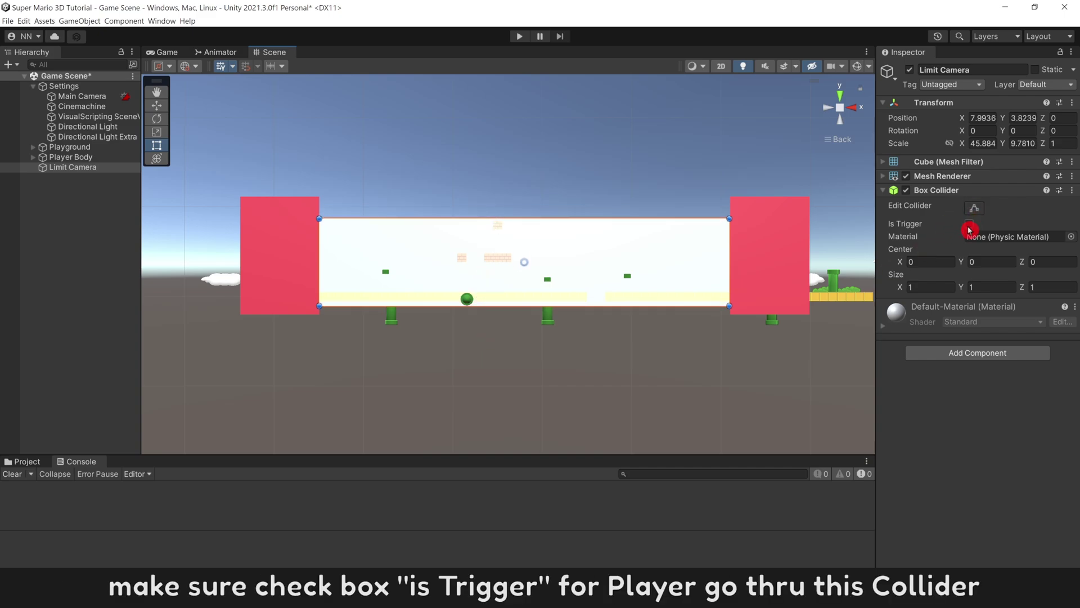
pyautogui.click(974, 210)
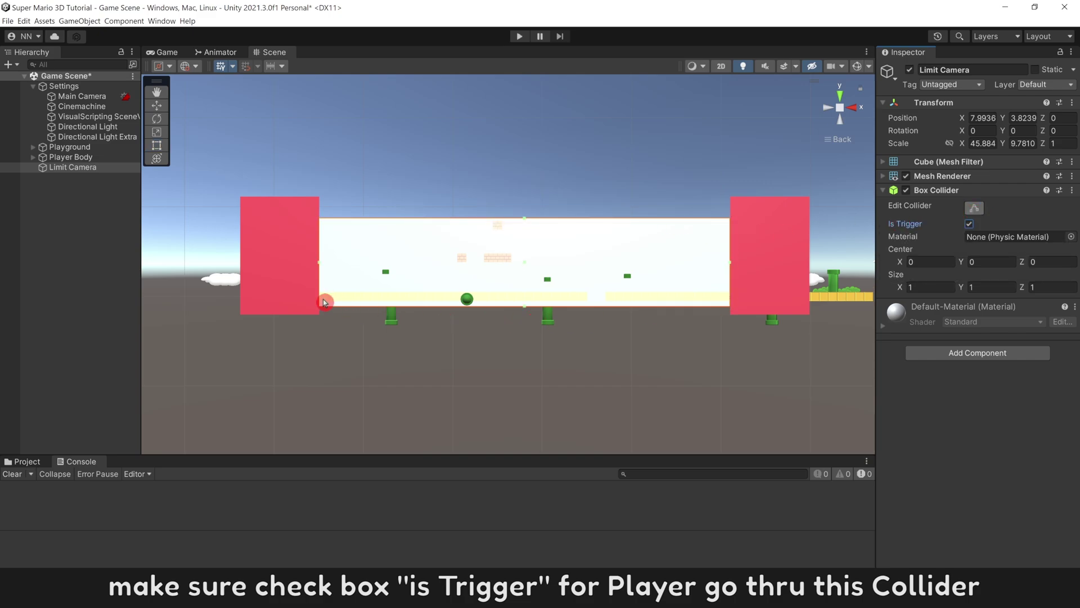
pyautogui.click(907, 177)
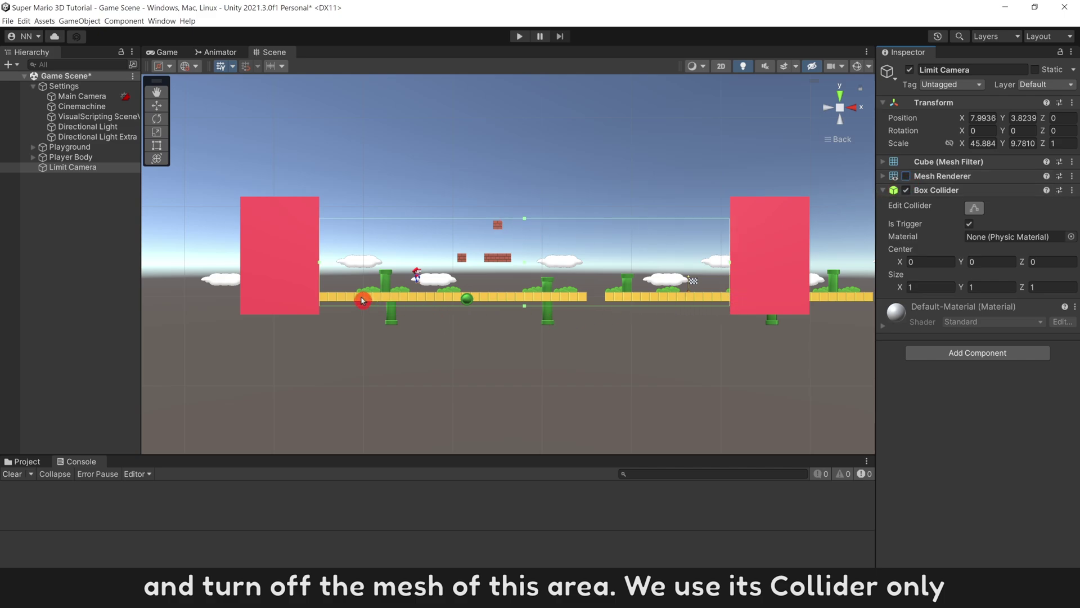
# Assign Limit Camera as the Cinemachine confiner's bounding volume and test it in Play mode
pyautogui.click(100, 106)
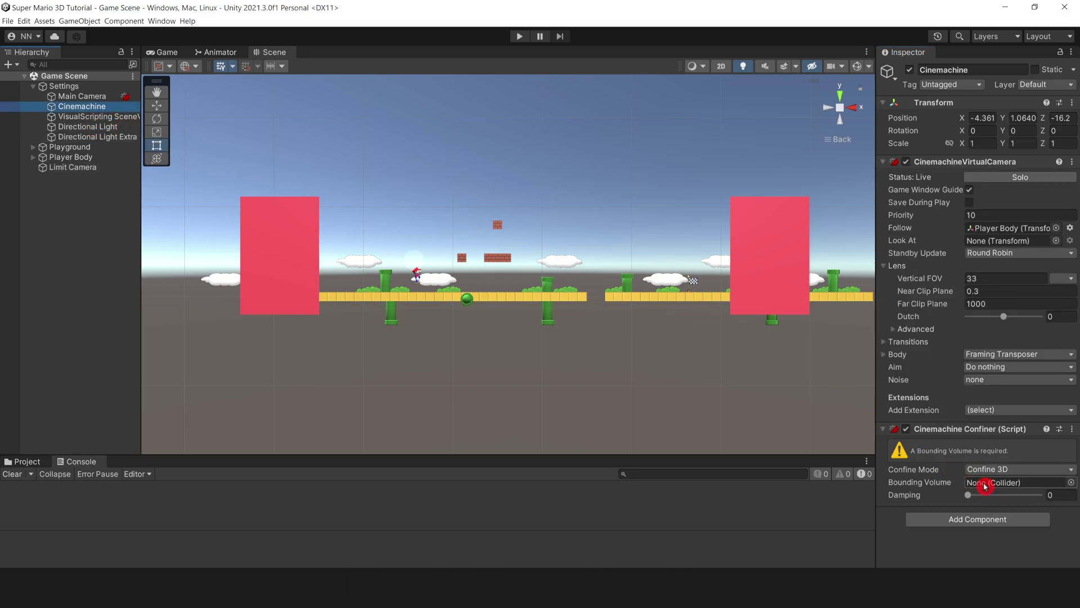
pyautogui.moveTo(73, 167); pyautogui.dragTo(995, 489)
pyautogui.click(520, 35)
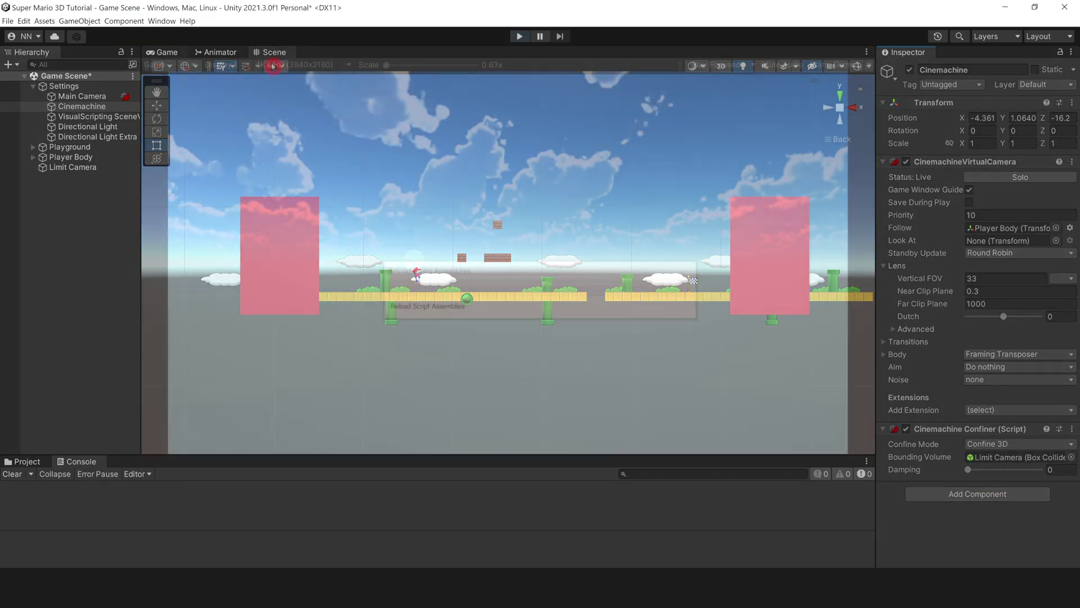
pyautogui.click(519, 37)
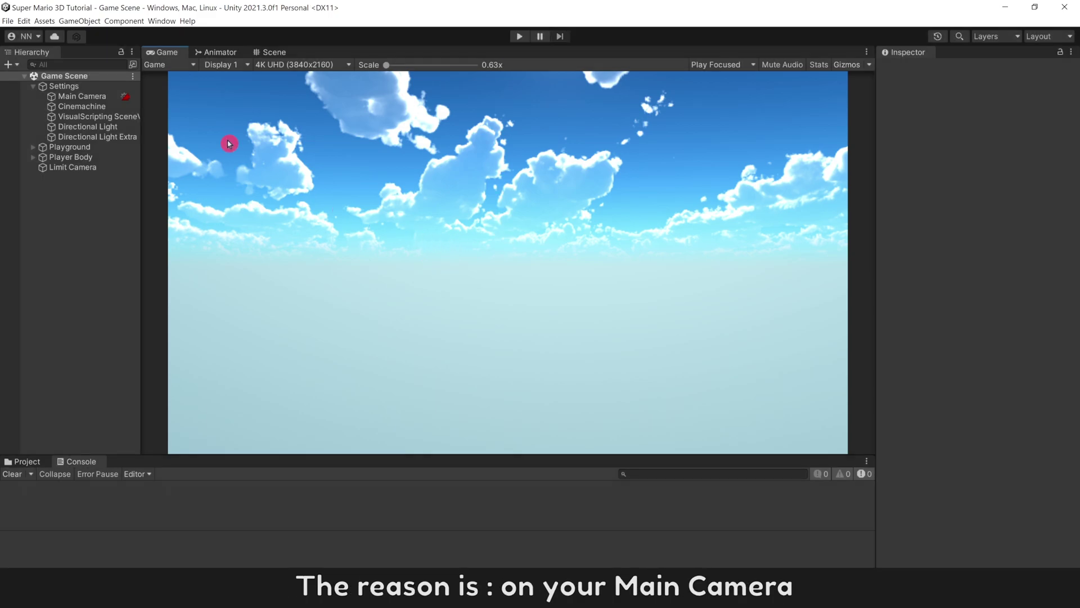
# Set the Main Camera's projection to Orthographic
pyautogui.click(98, 100)
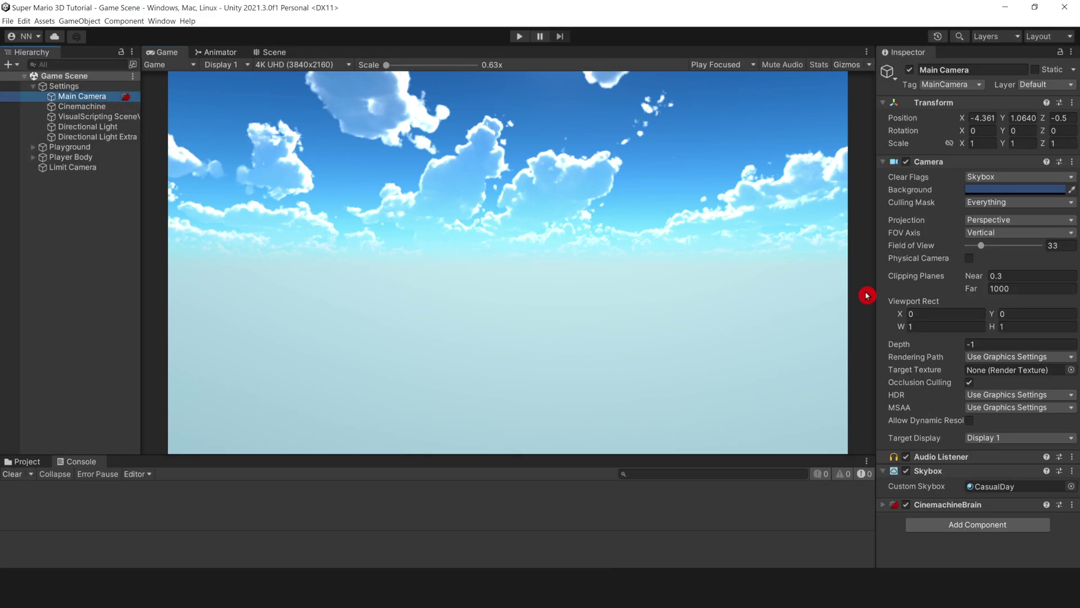
pyautogui.click(1043, 222)
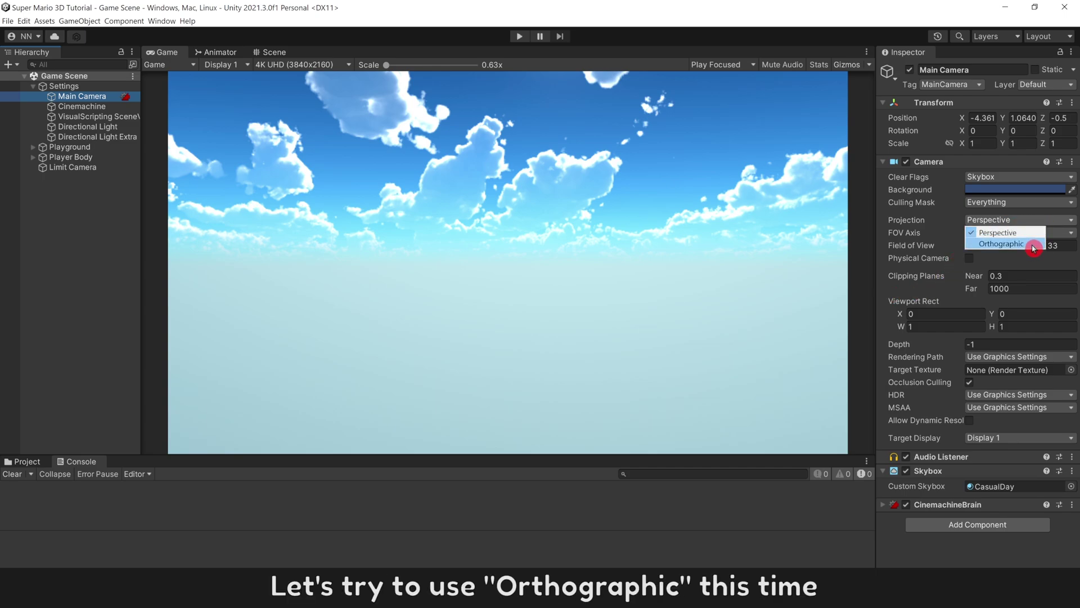
pyautogui.click(1034, 248)
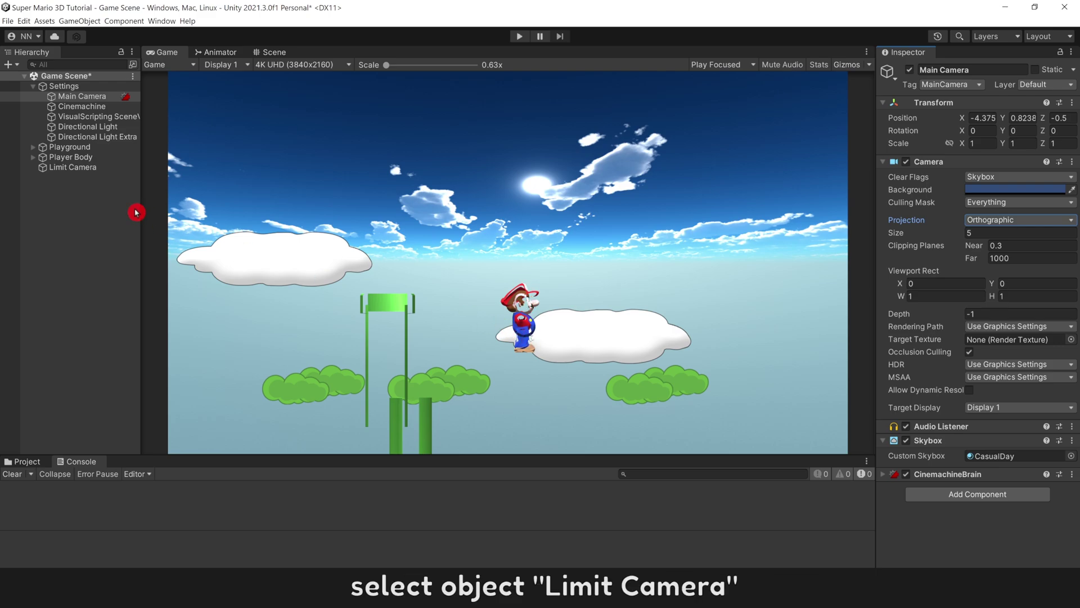
# Set the Limit Camera box's Transform Scale Z to 10 and check the Game view
pyautogui.click(85, 168)
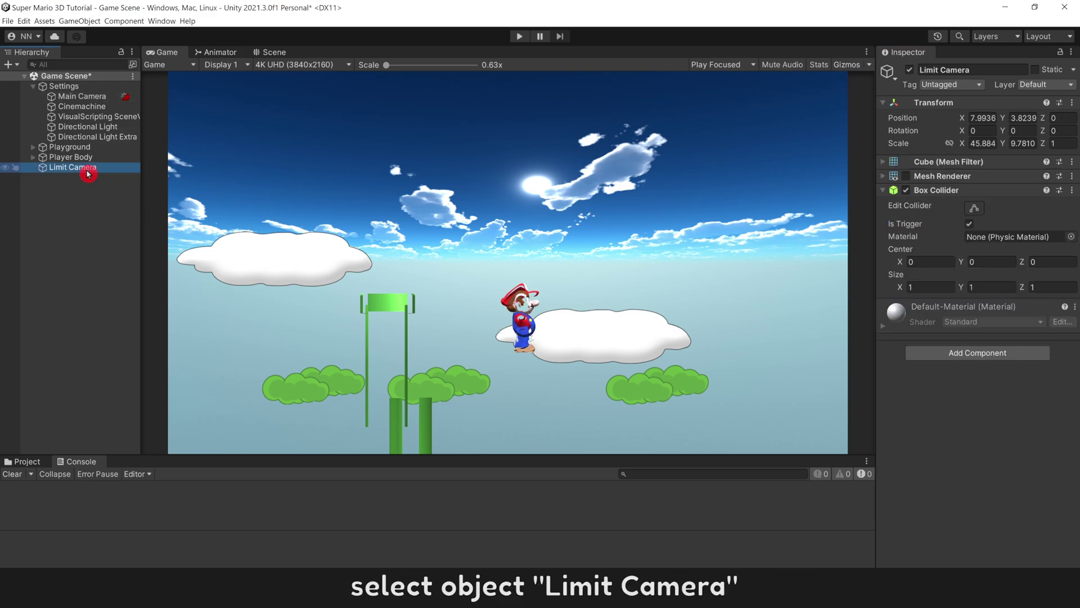
pyautogui.click(279, 52)
pyautogui.click(1059, 143)
pyautogui.write('0')
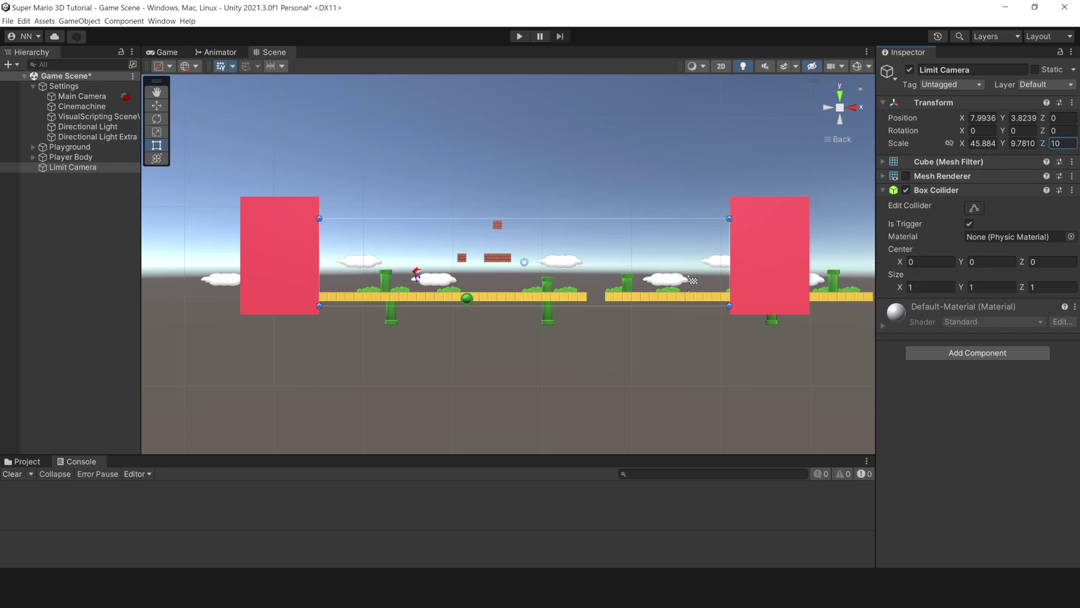
pyautogui.click(166, 52)
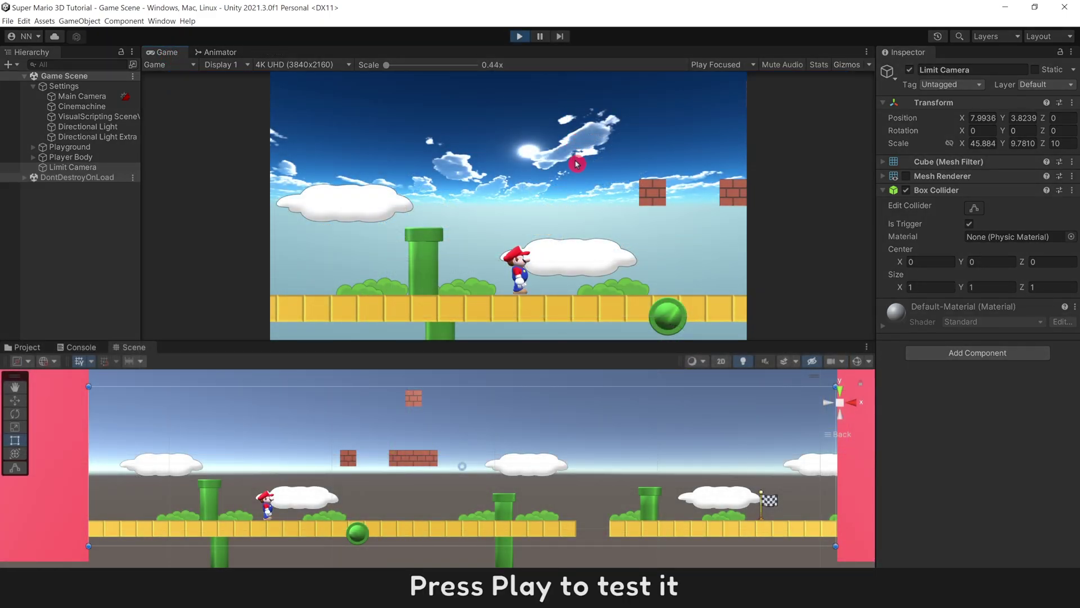
# Run Mario across the level, jumping onto the pipe, the brick platform and toward the top limit
pyautogui.press('Left')
pyautogui.press('space')
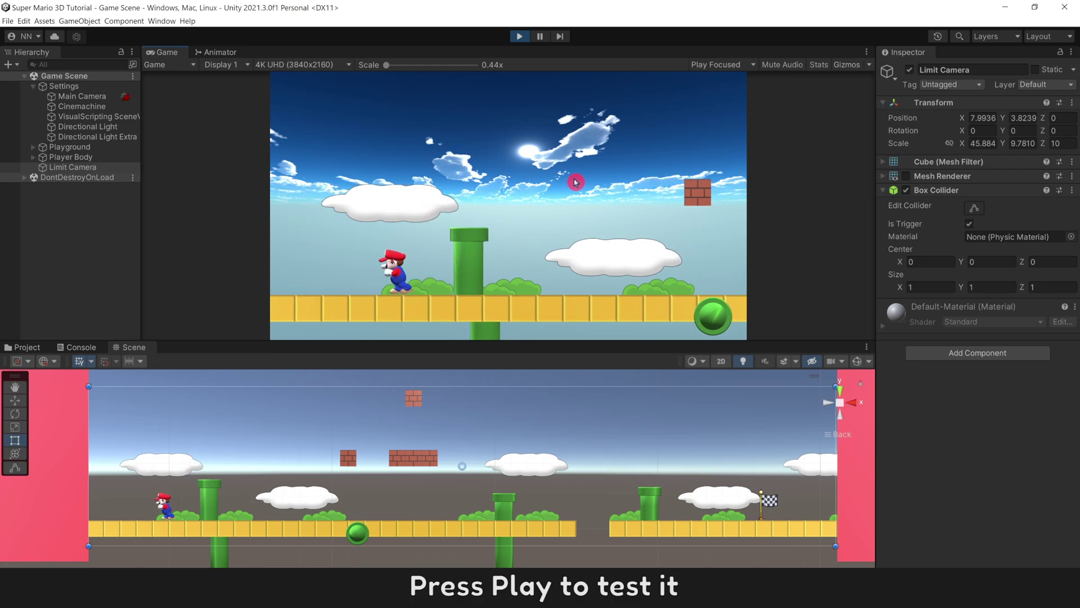
pyautogui.press('Left')
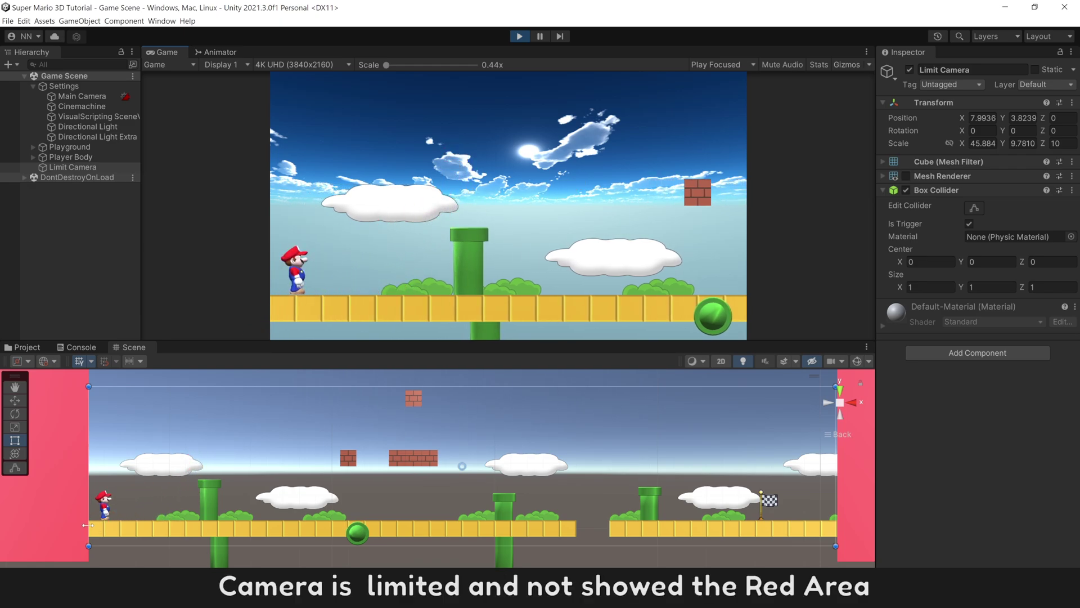
pyautogui.press('Right')
pyautogui.press('space')
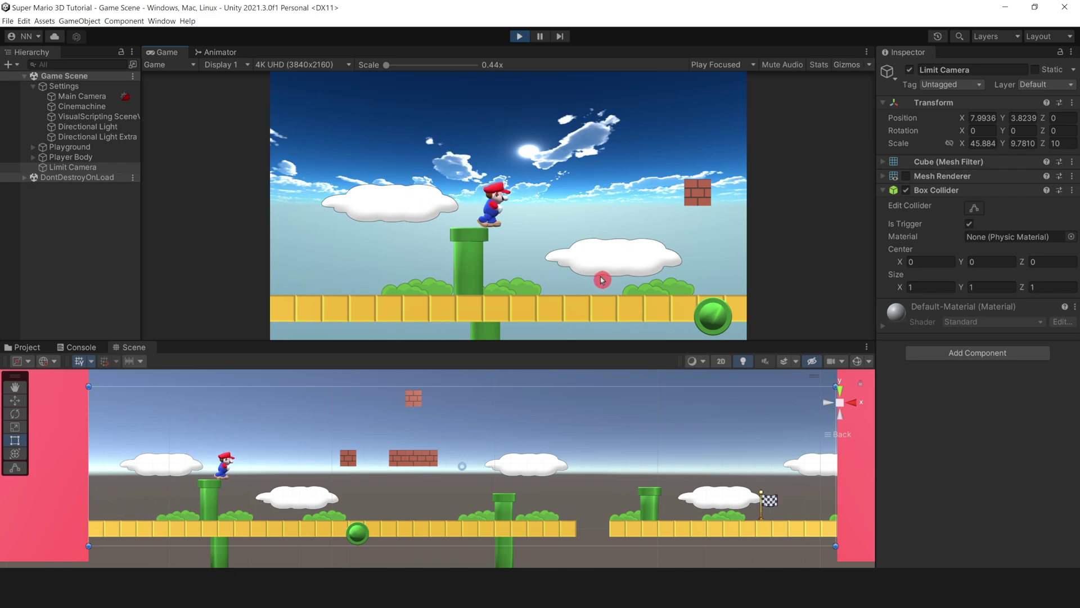
pyautogui.press('Right')
pyautogui.press('space')
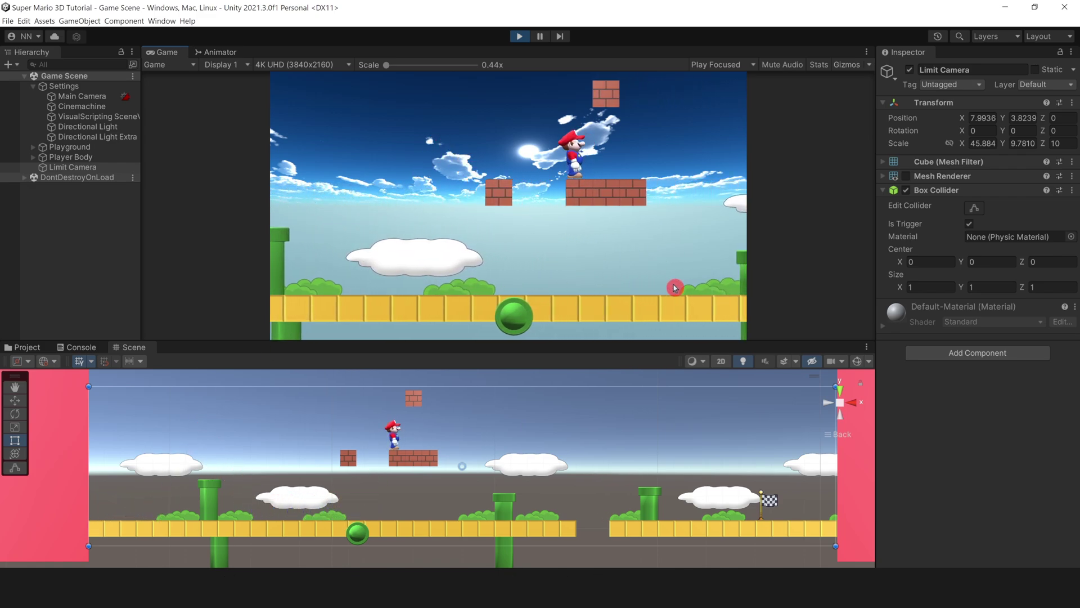
pyautogui.press('Right')
pyautogui.press('space')
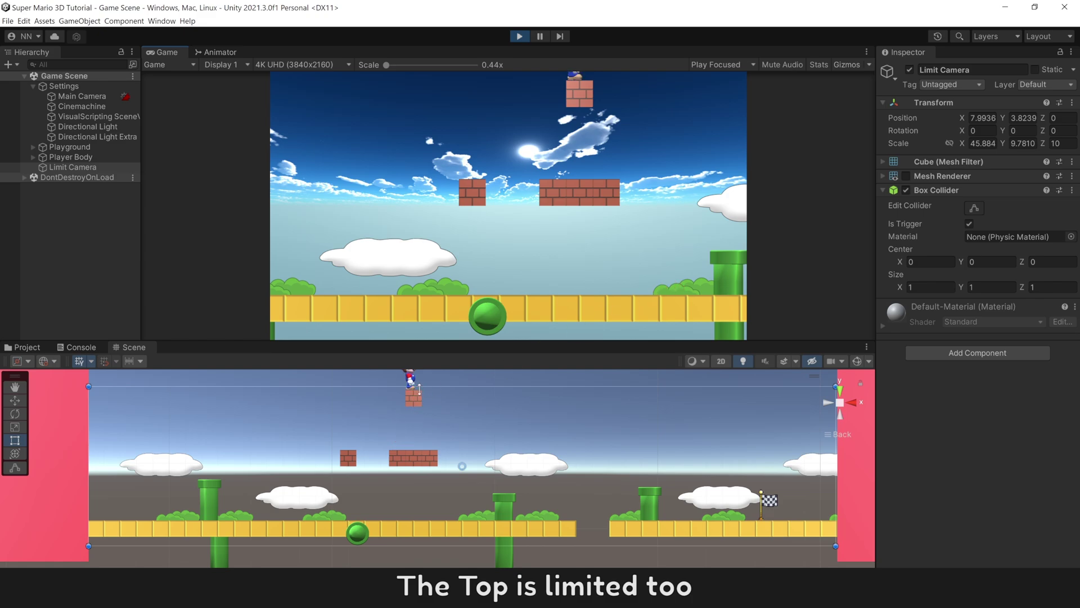
pyautogui.press('Right')
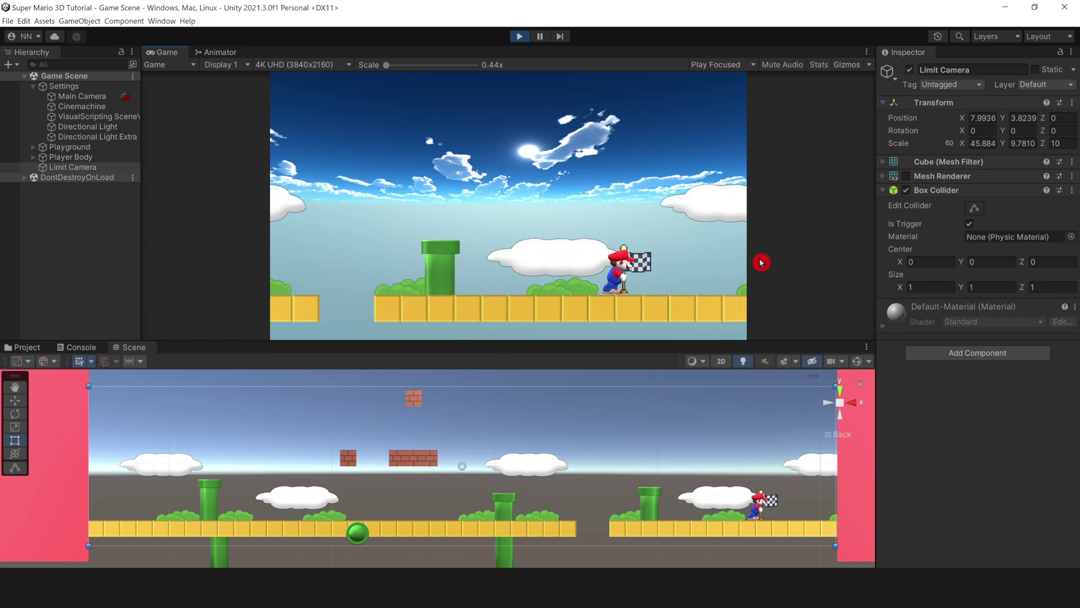
# Walk Mario near the flag and jump repeatedly while airborne
pyautogui.press('Left')
pyautogui.press('Right')
pyautogui.press('Left')
pyautogui.press('Left')
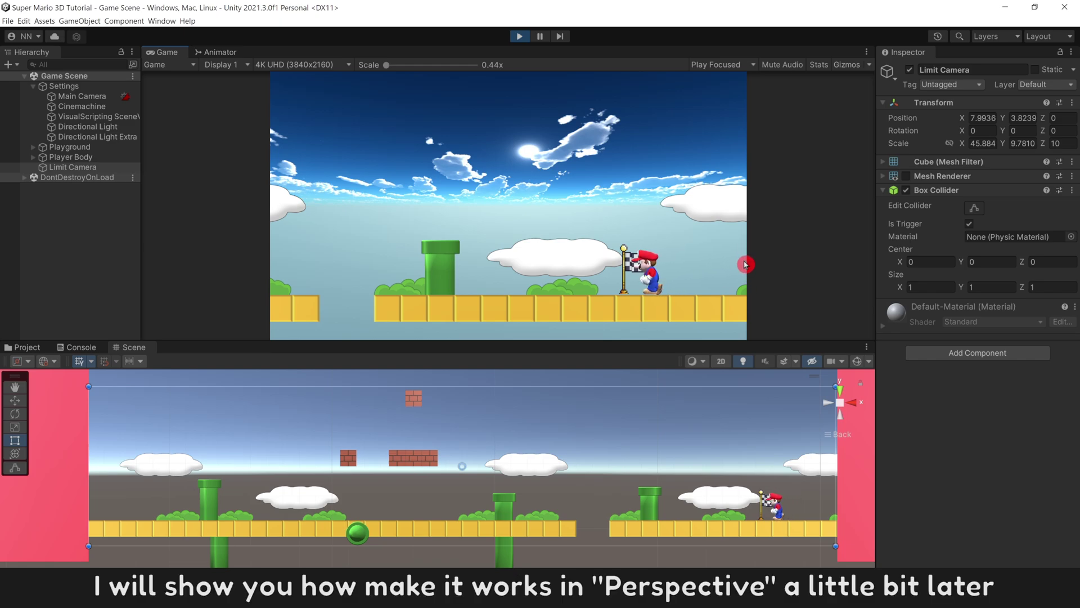
pyautogui.press('Right')
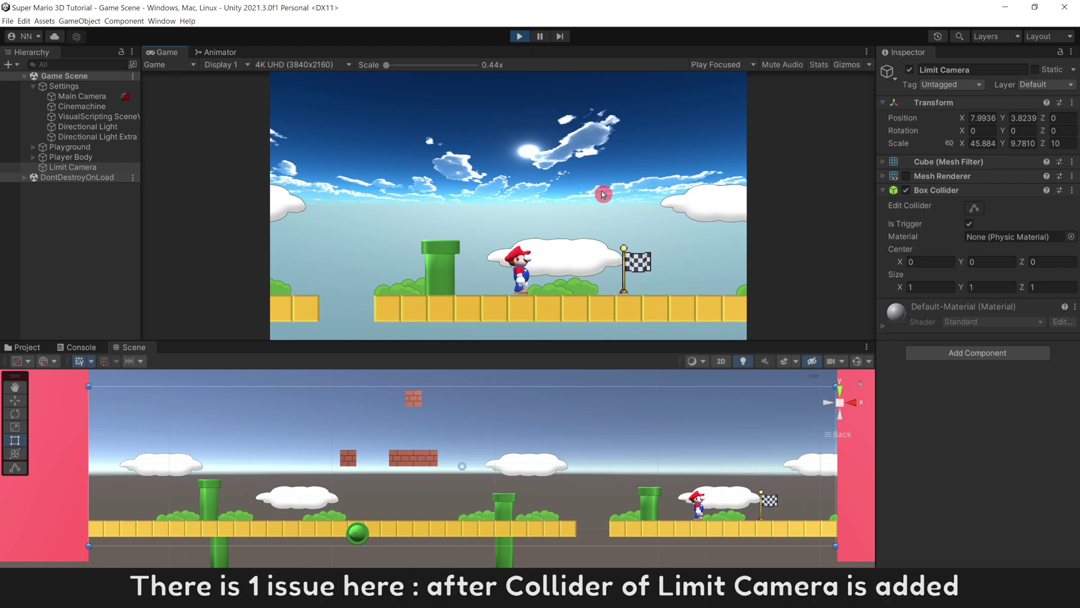
pyautogui.press('space')
pyautogui.press('space')
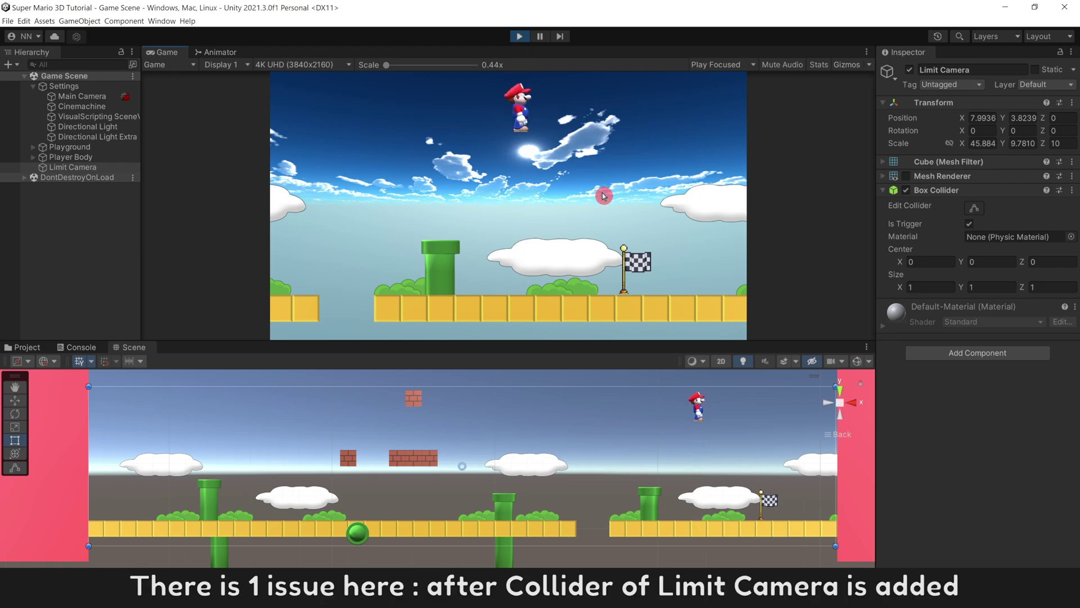
pyautogui.press('space')
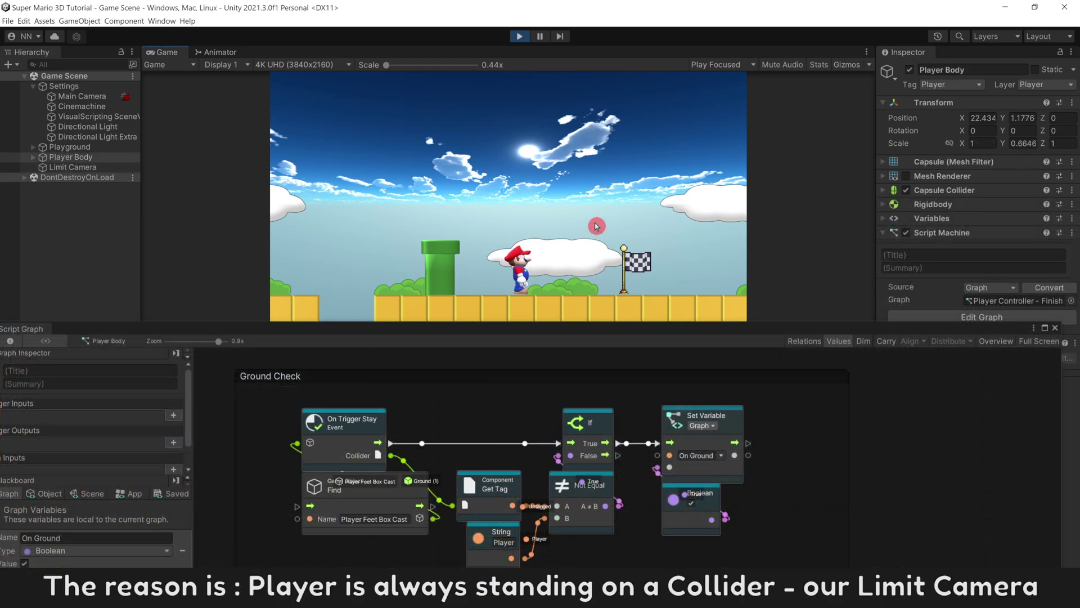
pyautogui.press('space')
pyautogui.press('space')
pyautogui.press('space')
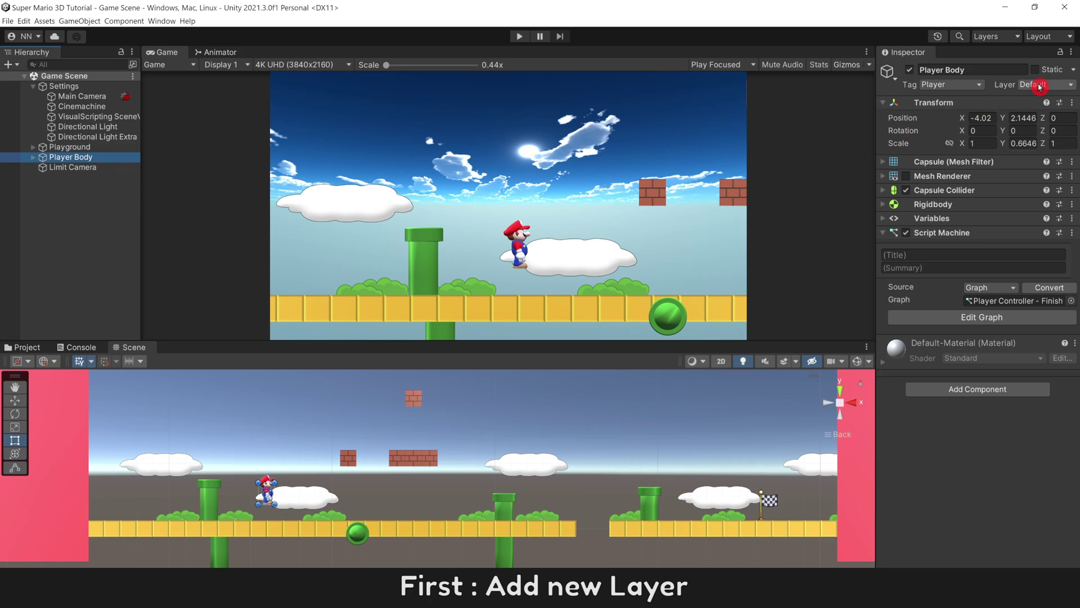
# Add a new layer named 'Player' in User Layer 6
pyautogui.click(1040, 87)
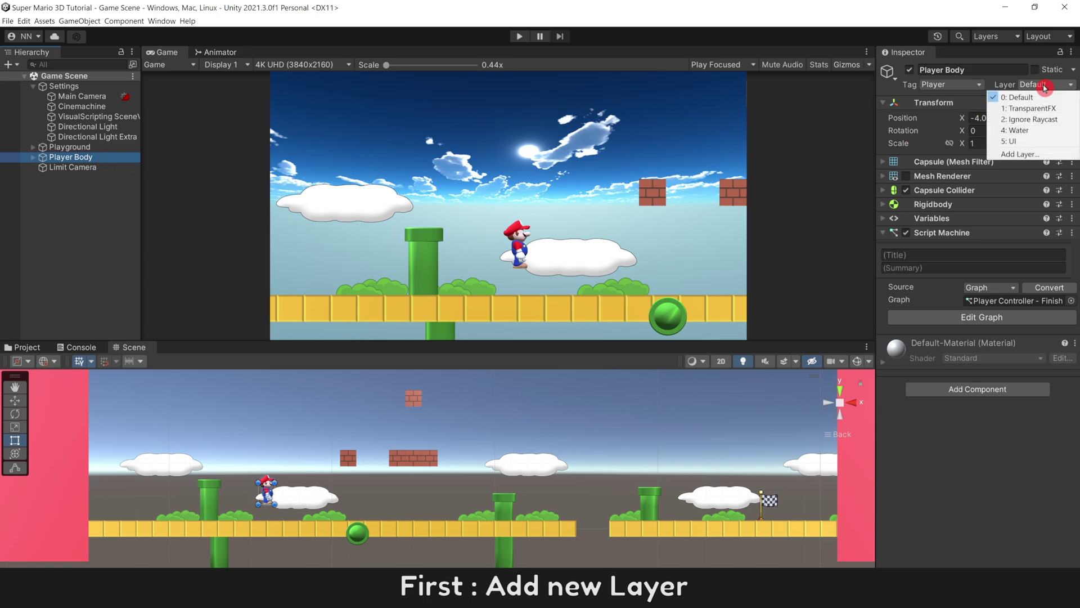
pyautogui.click(1049, 157)
pyautogui.click(1017, 219)
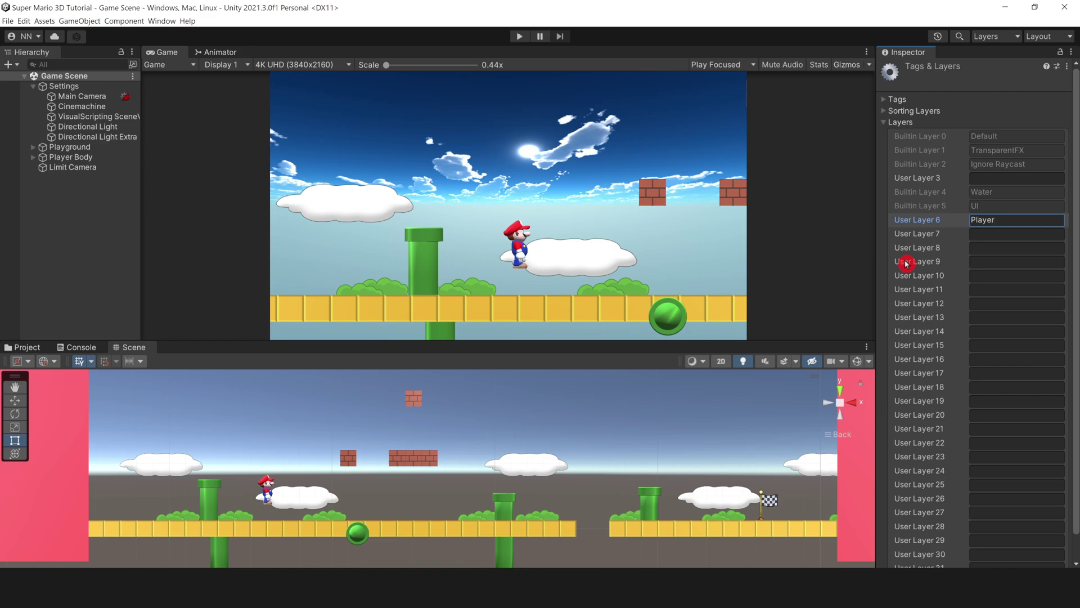
# Put Player Body and its child objects on the Player layer, this object only
pyautogui.click(34, 158)
pyautogui.click(85, 158)
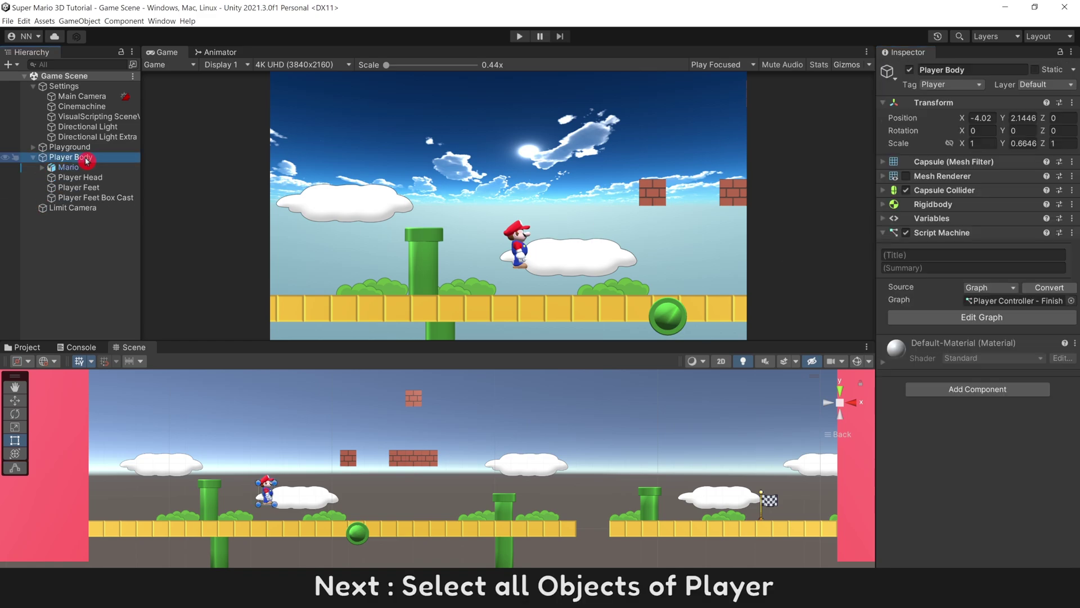
pyautogui.keyDown('ctrl'); pyautogui.click(93, 177); pyautogui.keyUp('ctrl')
pyautogui.keyDown('ctrl'); pyautogui.click(93, 187); pyautogui.keyUp('ctrl')
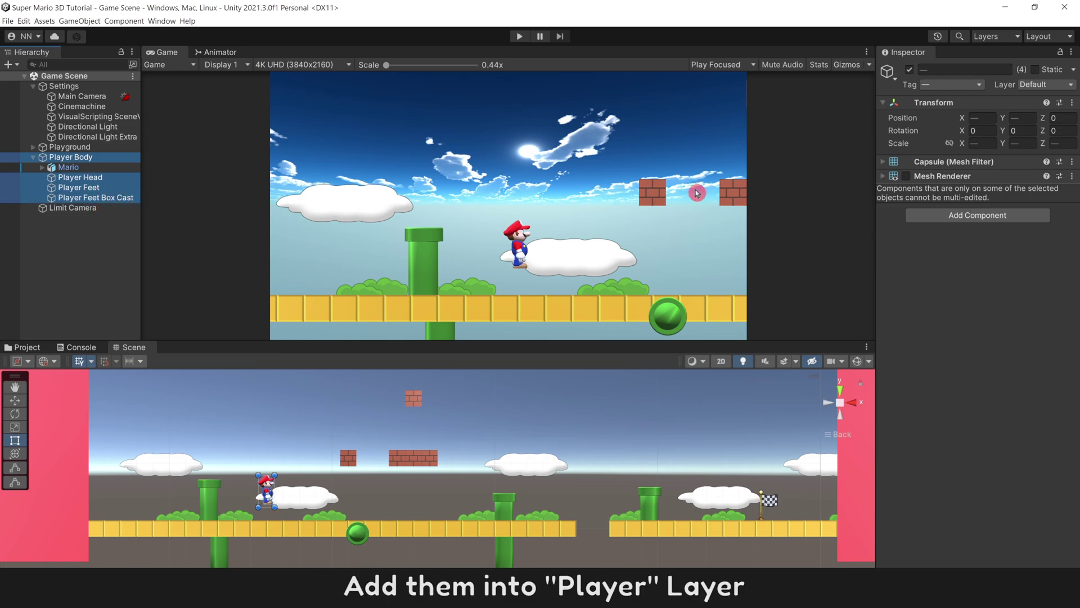
pyautogui.click(1038, 86)
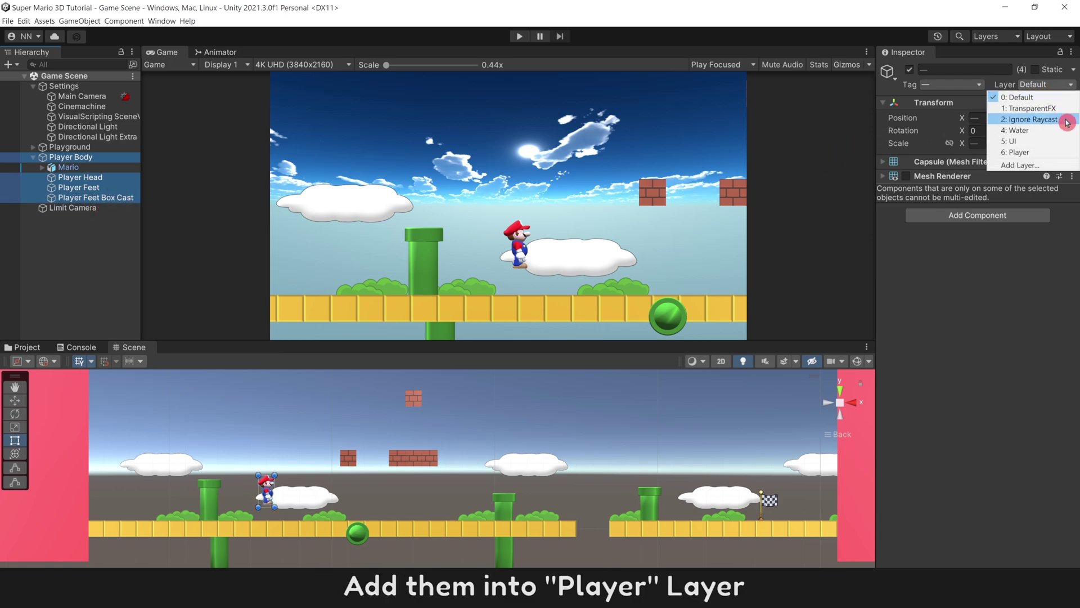
pyautogui.click(1051, 153)
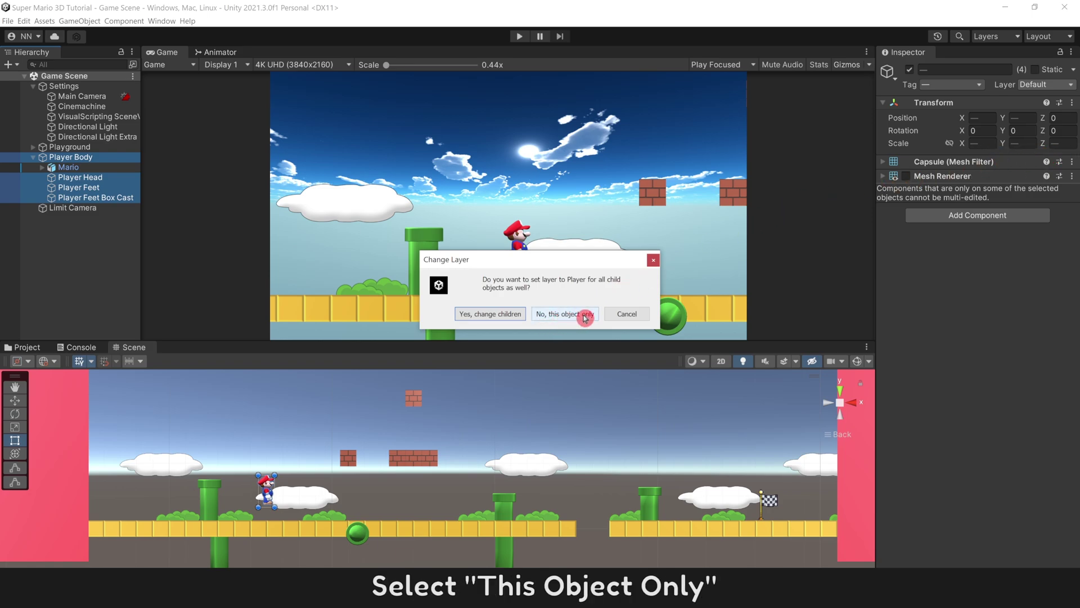
pyautogui.click(564, 314)
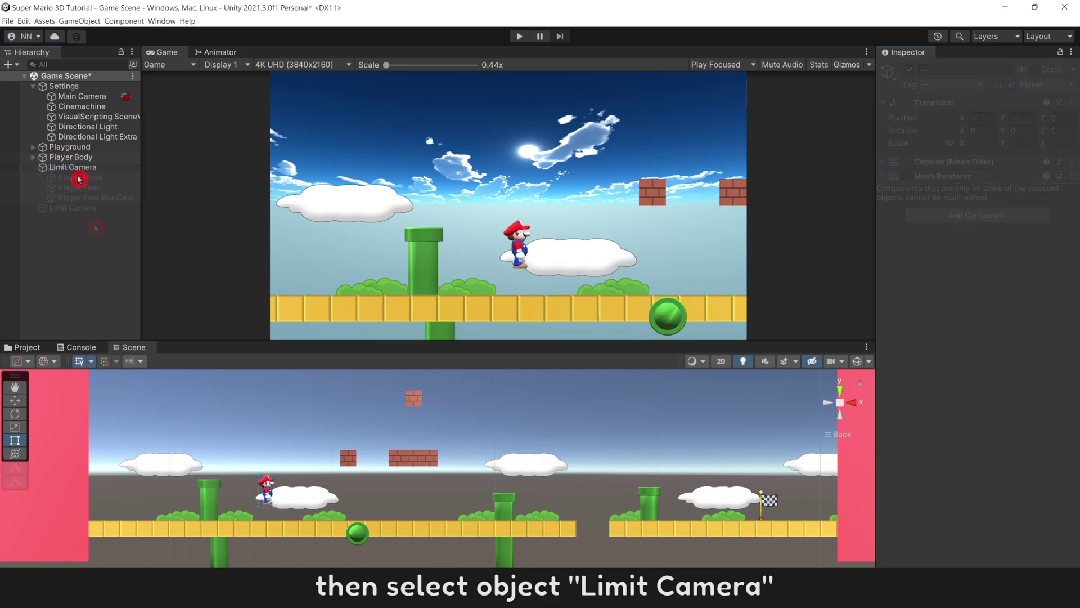
# Put Limit Camera on the Ignore Raycast layer
pyautogui.click(77, 167)
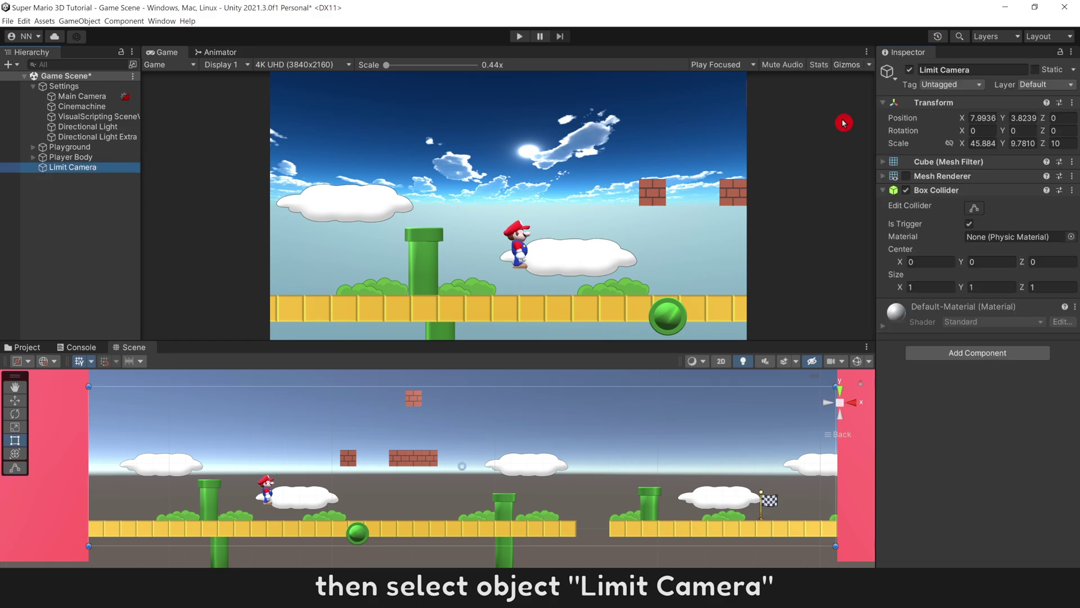
pyautogui.click(1051, 85)
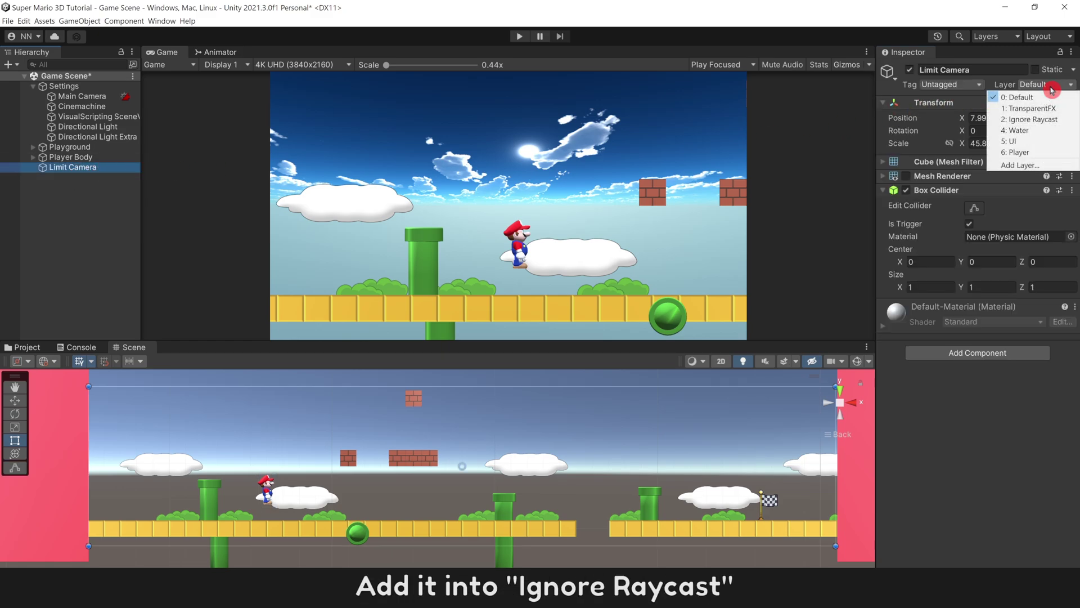
pyautogui.click(1070, 120)
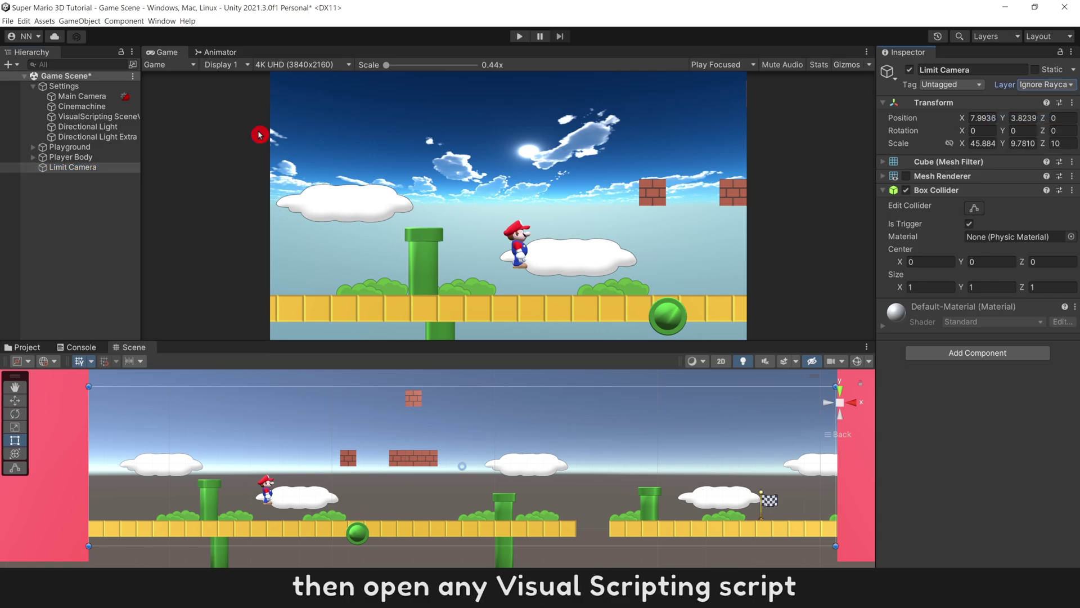
# Add an On Start event node to the player's script graph
pyautogui.click(106, 174)
pyautogui.click(967, 317)
pyautogui.rightClick(356, 200)
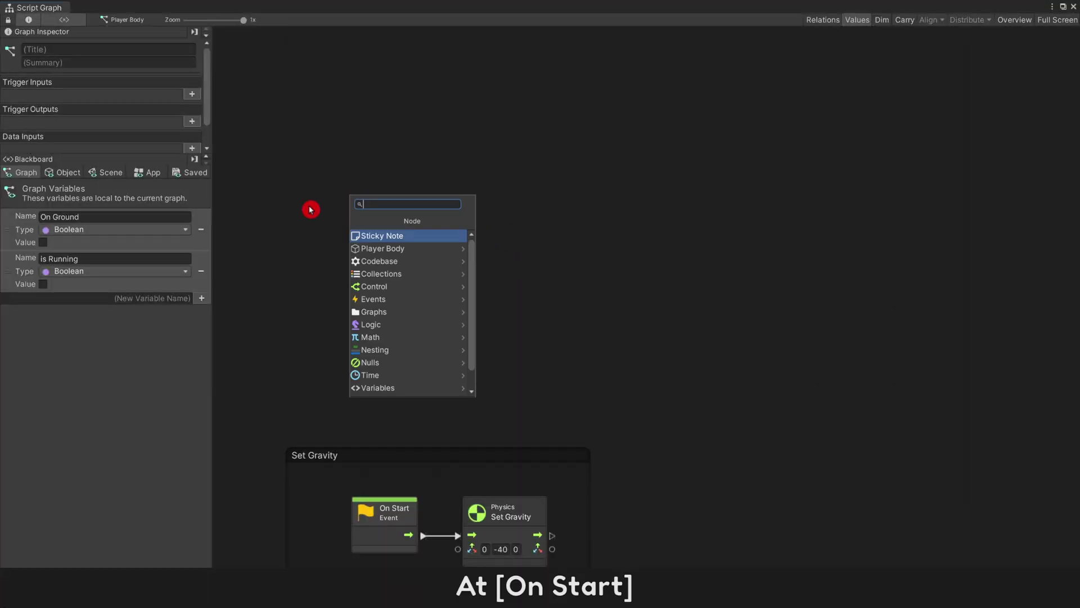
pyautogui.write('on start')
pyautogui.click(382, 229)
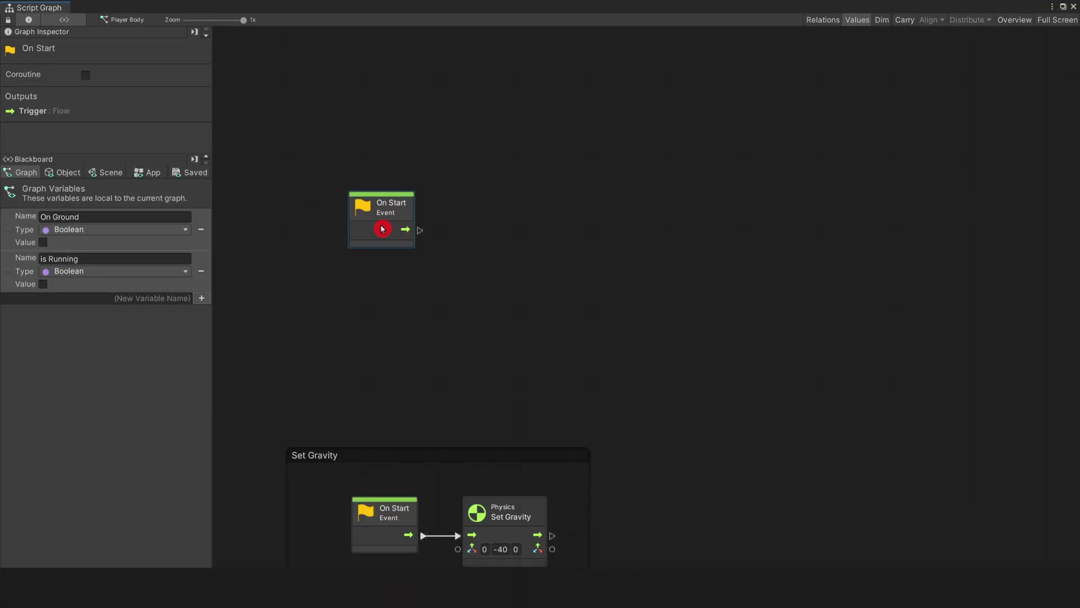
pyautogui.moveTo(383, 229); pyautogui.dragTo(331, 153)
# Add an Ignore Layer Collision node at the graph's upper right
pyautogui.rightClick(386, 207)
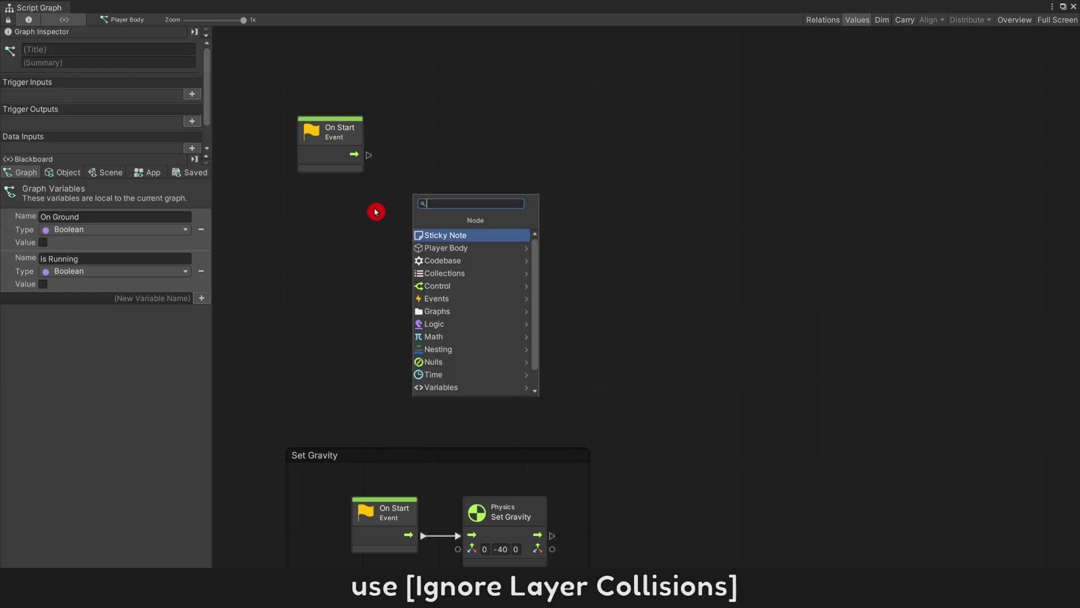
pyautogui.write('ignore la')
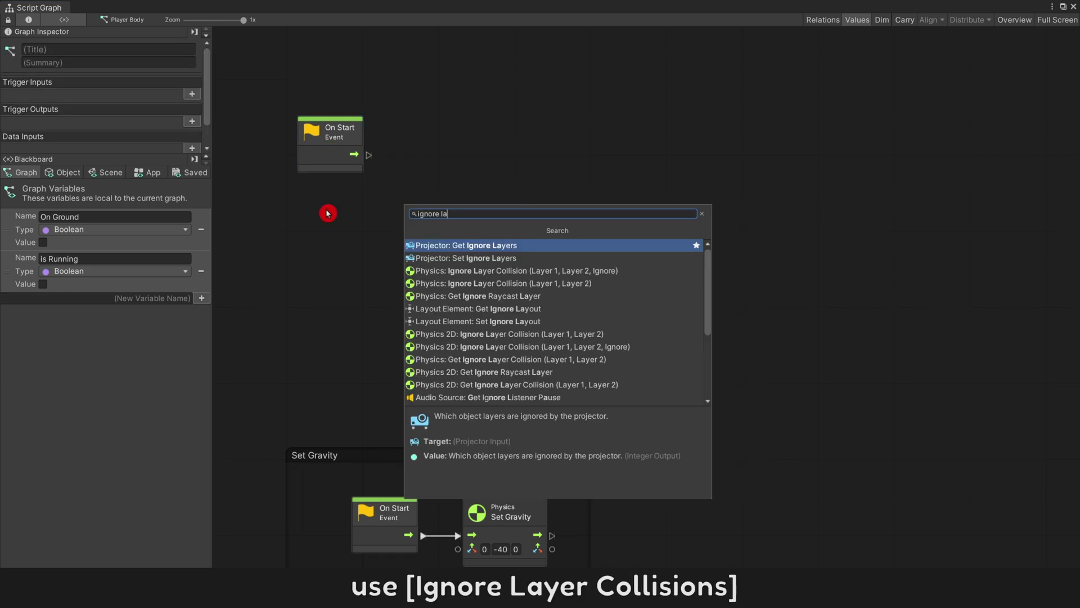
pyautogui.write('y')
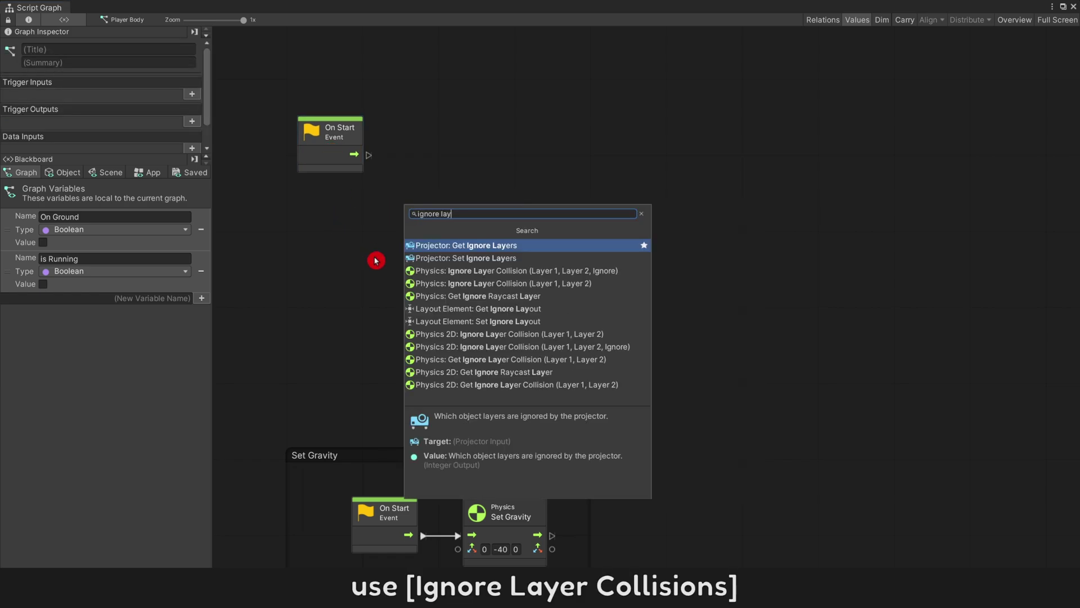
pyautogui.click(625, 272)
pyautogui.moveTo(509, 236); pyautogui.dragTo(756, 153)
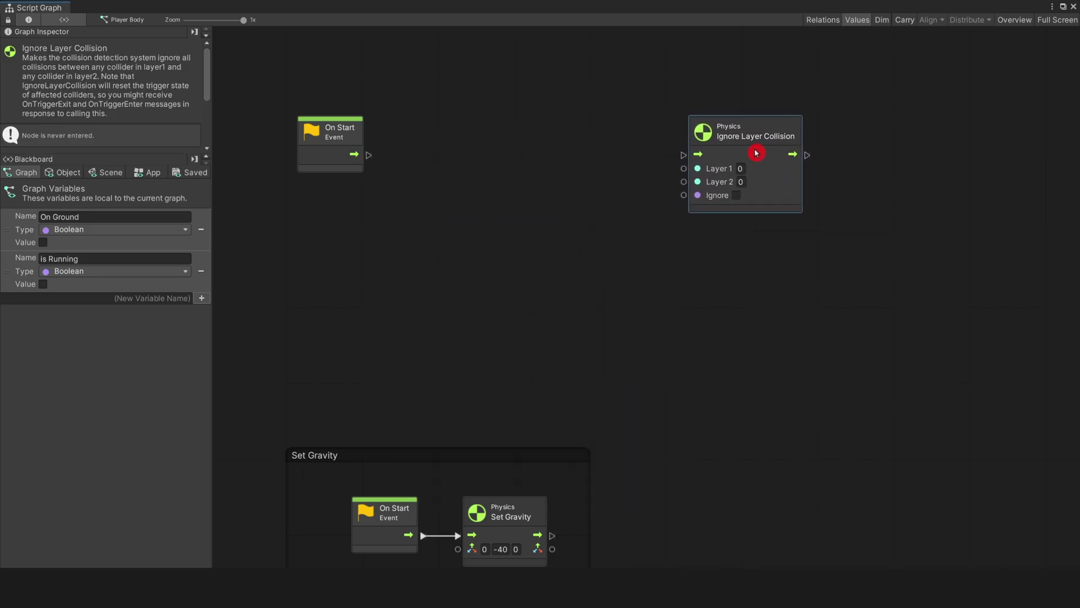
pyautogui.click(453, 212)
# Add a Name To Layer node for 'Player' feeding Layer 1
pyautogui.rightClick(423, 214)
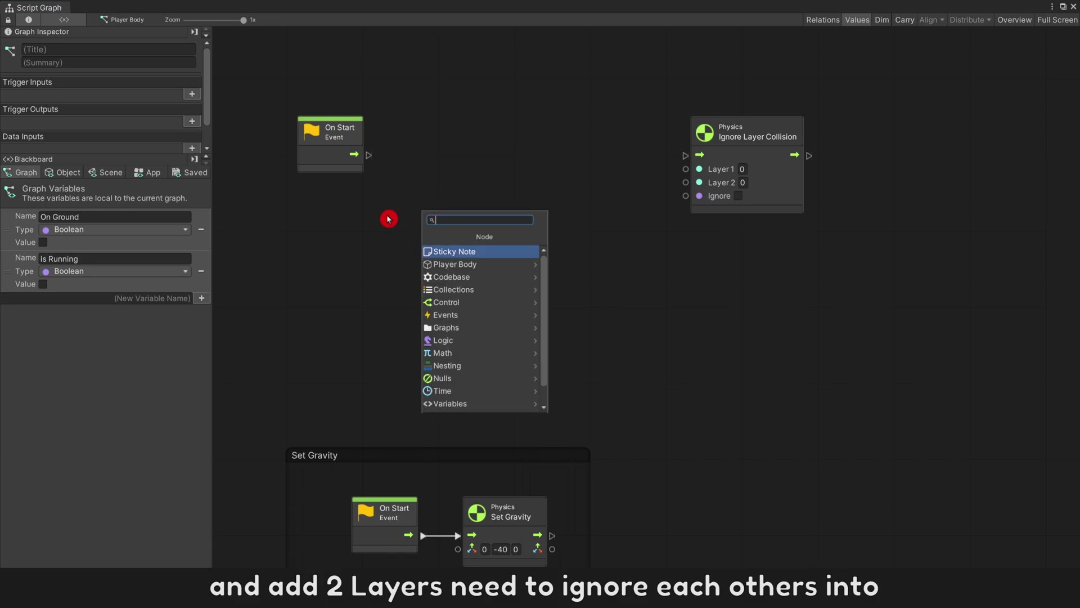
pyautogui.write('layer')
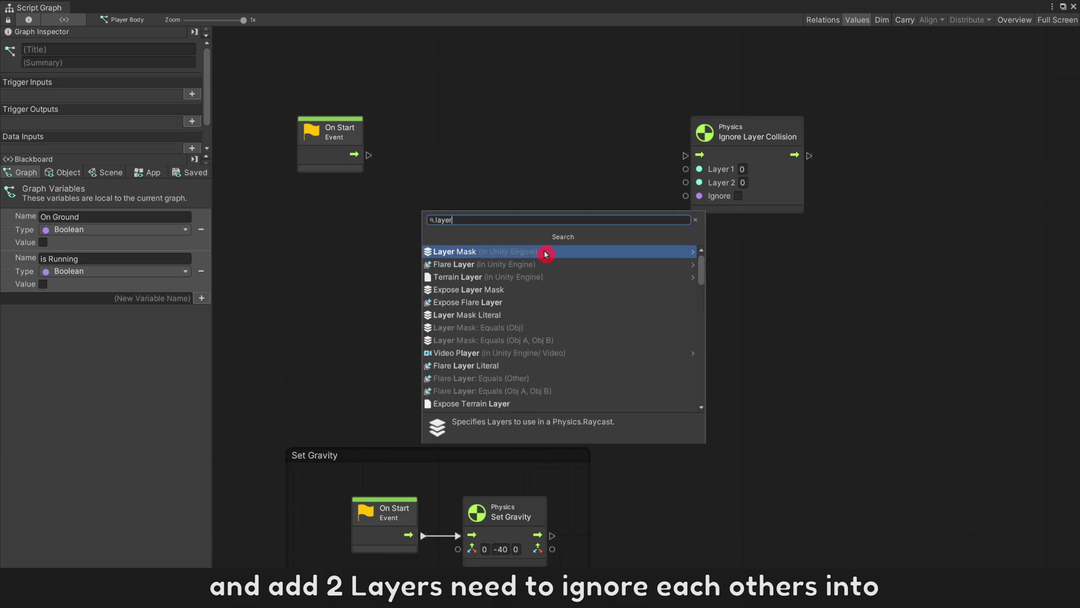
pyautogui.click(545, 252)
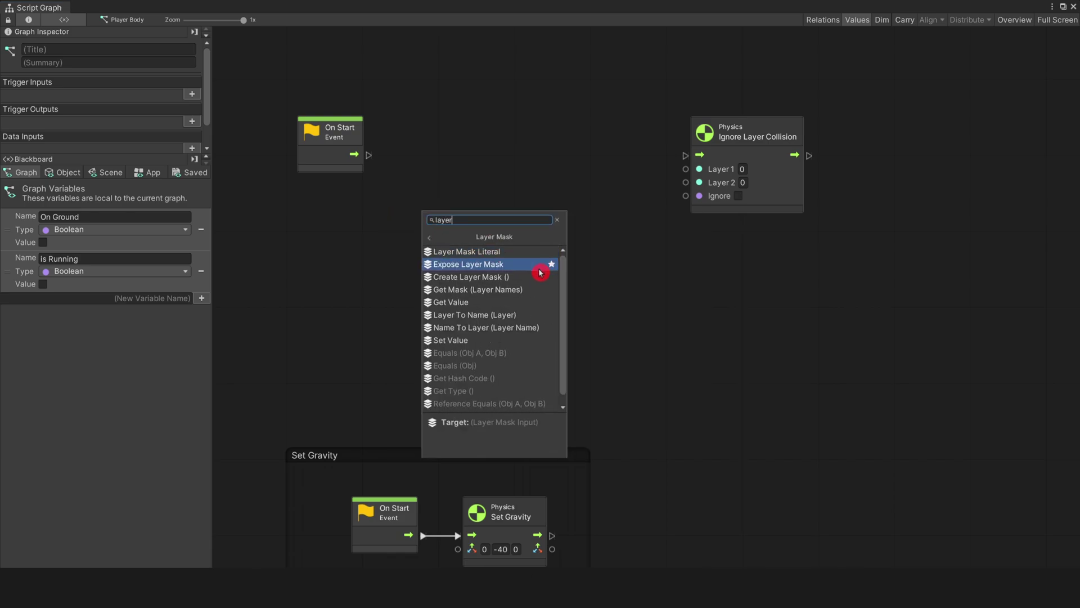
pyautogui.click(534, 330)
pyautogui.write('Play')
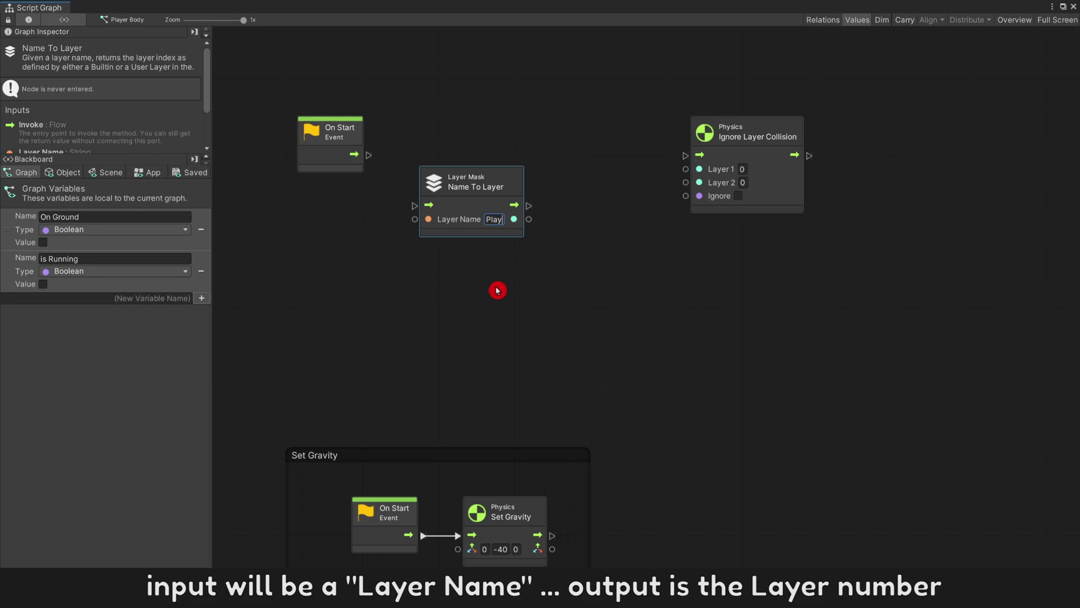
pyautogui.write('er')
pyautogui.click(553, 217)
pyautogui.moveTo(535, 220); pyautogui.dragTo(685, 173)
pyautogui.moveTo(477, 191); pyautogui.dragTo(481, 142)
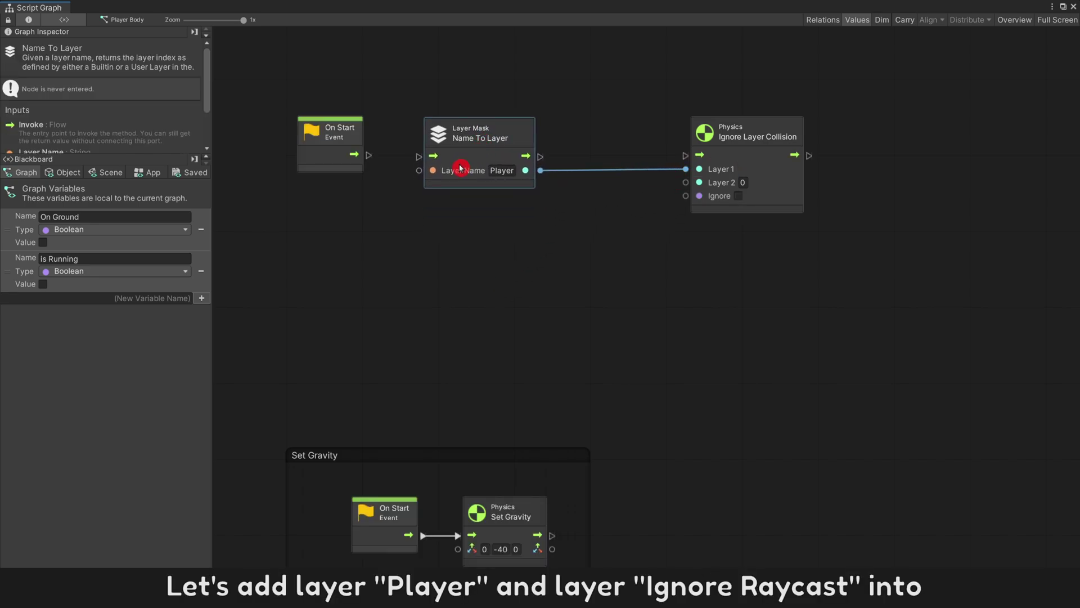
# Duplicate the Name To Layer node for 'Ignore Raycast' feeding Layer 2
pyautogui.hotkey('ctrl', 'd')
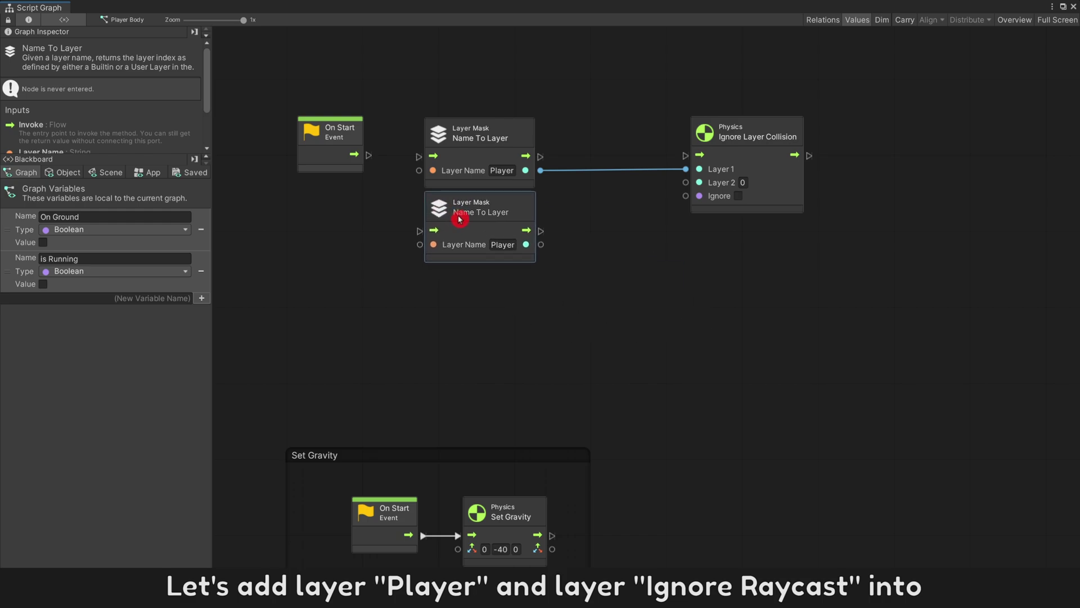
pyautogui.write('Ignore')
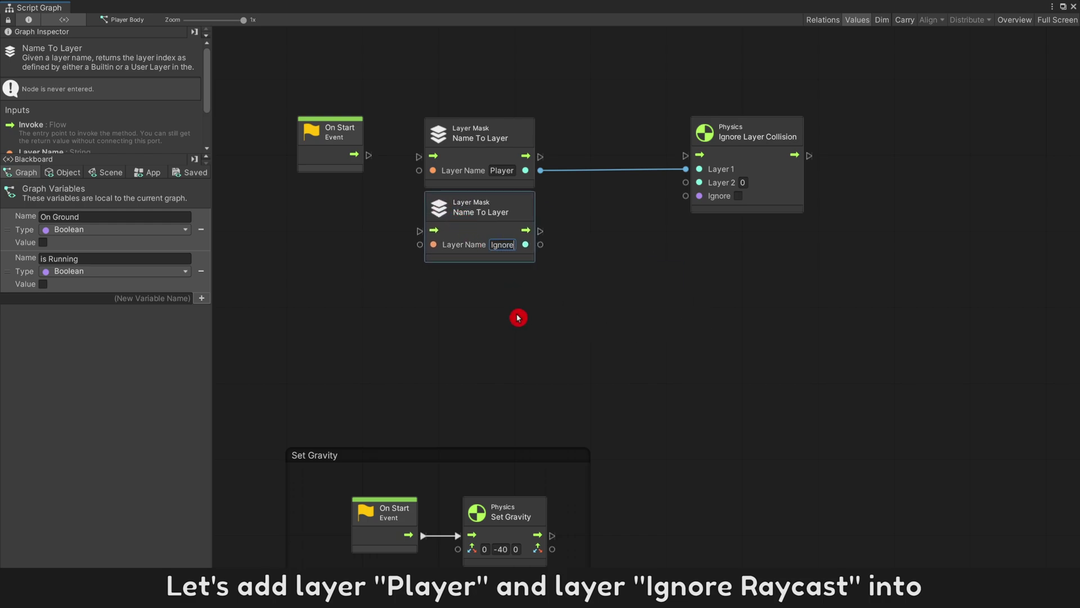
pyautogui.write(' Raycast')
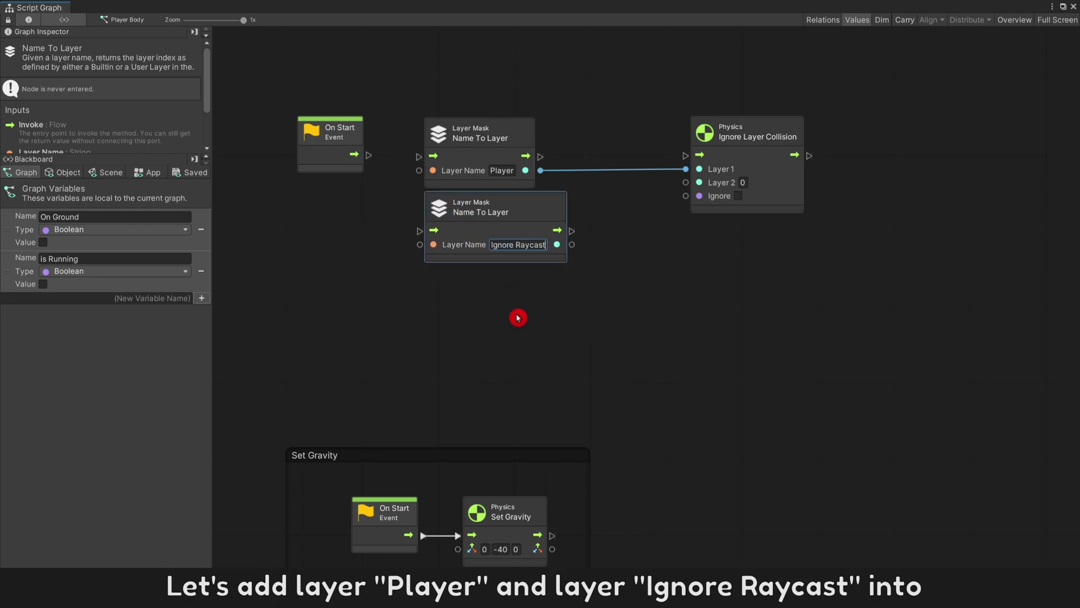
pyautogui.click(518, 317)
pyautogui.moveTo(571, 244); pyautogui.dragTo(685, 182)
# Connect On Start through Name To Layer to Ignore Layer Collision
pyautogui.moveTo(371, 158); pyautogui.dragTo(418, 156)
pyautogui.moveTo(526, 155); pyautogui.dragTo(685, 155)
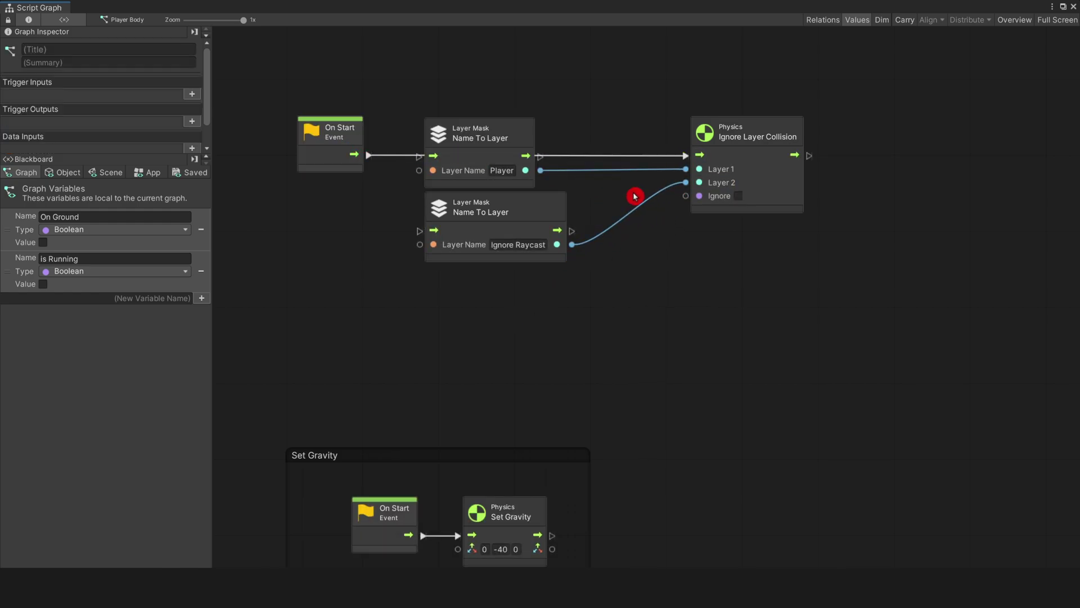
pyautogui.moveTo(528, 184); pyautogui.dragTo(527, 188)
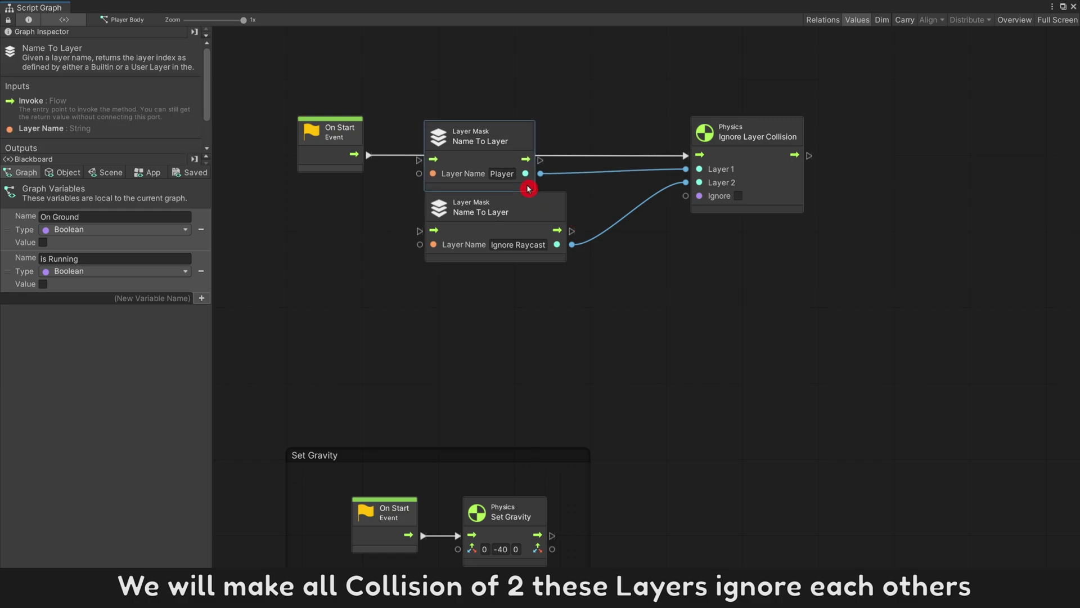
pyautogui.click(589, 197)
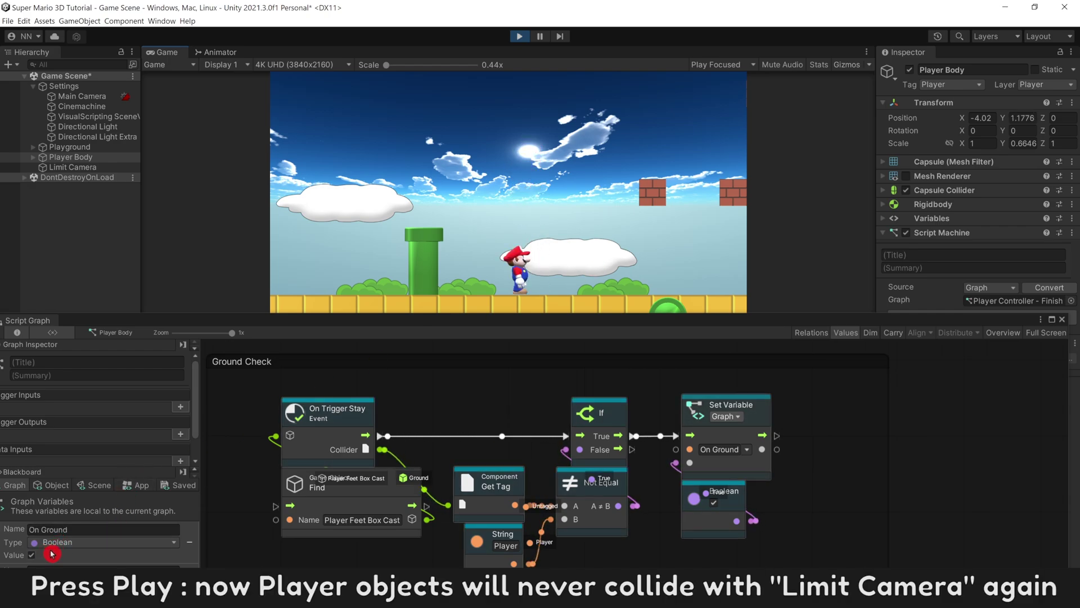
# Jump Mario in the running game to check he no longer multi-jumps
pyautogui.press('space')
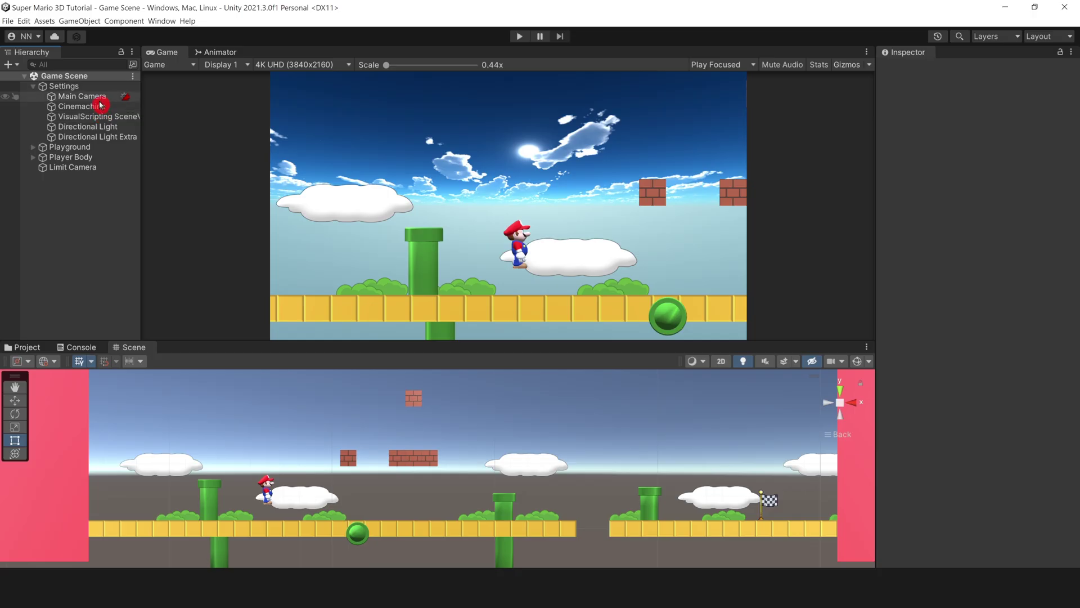
# Set the Main Camera's projection to Perspective and start Play mode
pyautogui.click(94, 99)
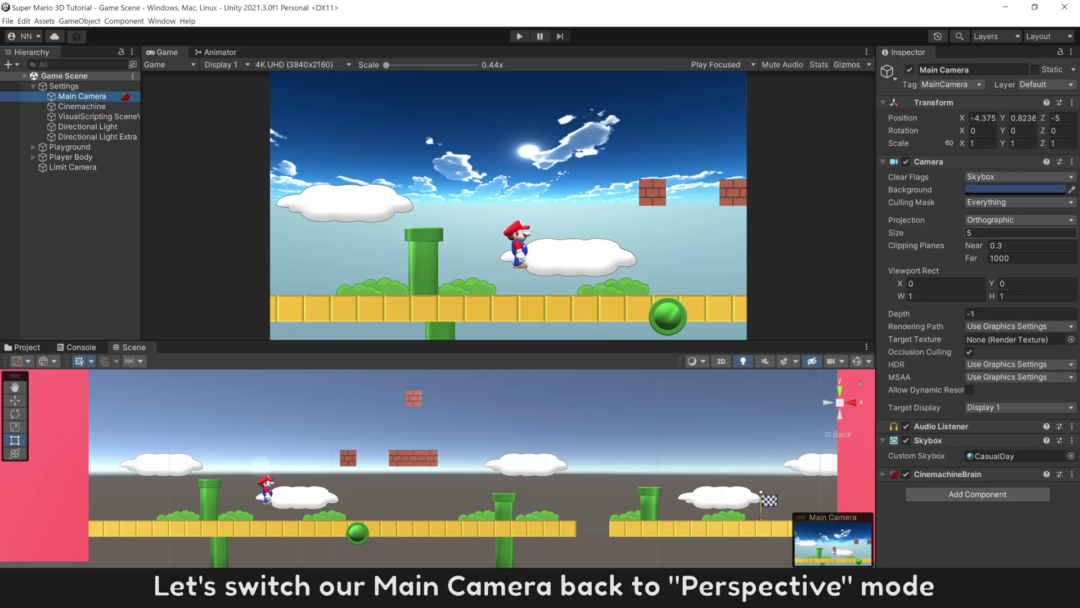
pyautogui.click(1024, 221)
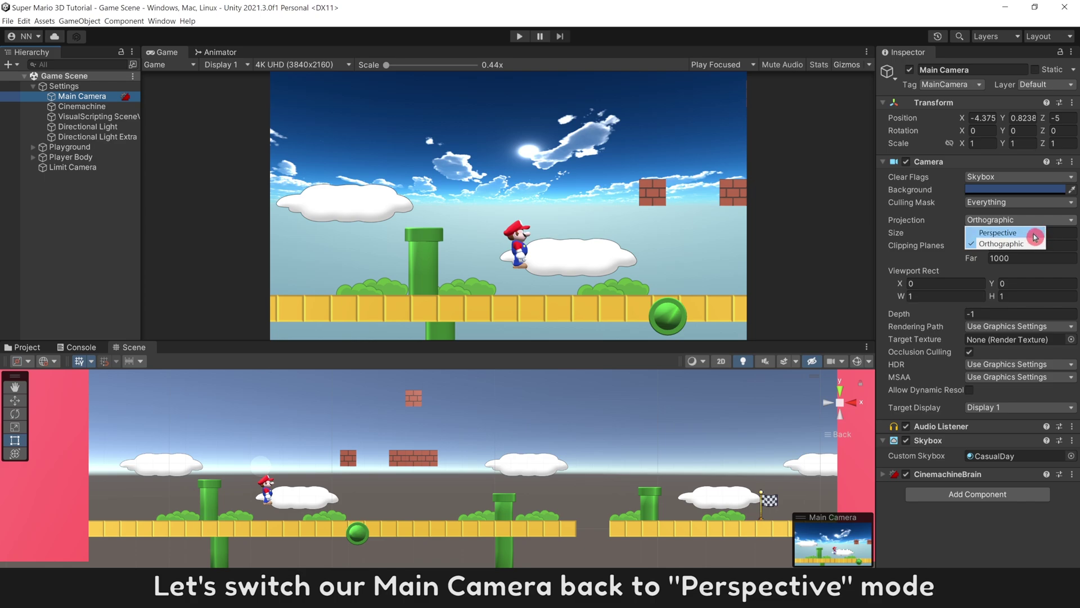
pyautogui.click(1004, 233)
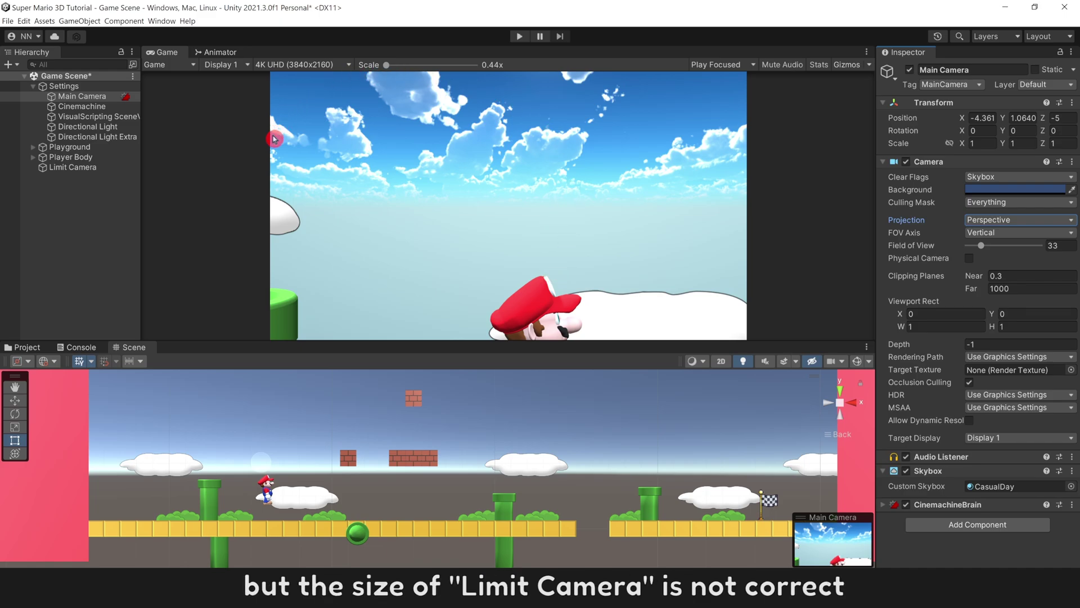
pyautogui.click(520, 39)
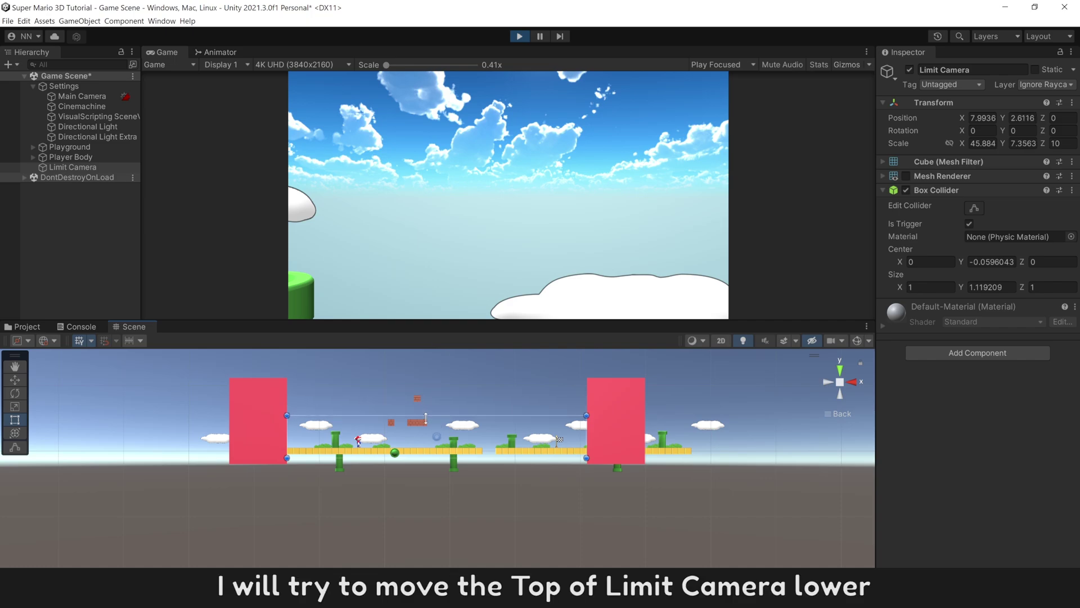
# Lower the Limit Camera box's top edge and orbit to an angled Scene view
pyautogui.moveTo(426, 420); pyautogui.dragTo(428, 440)
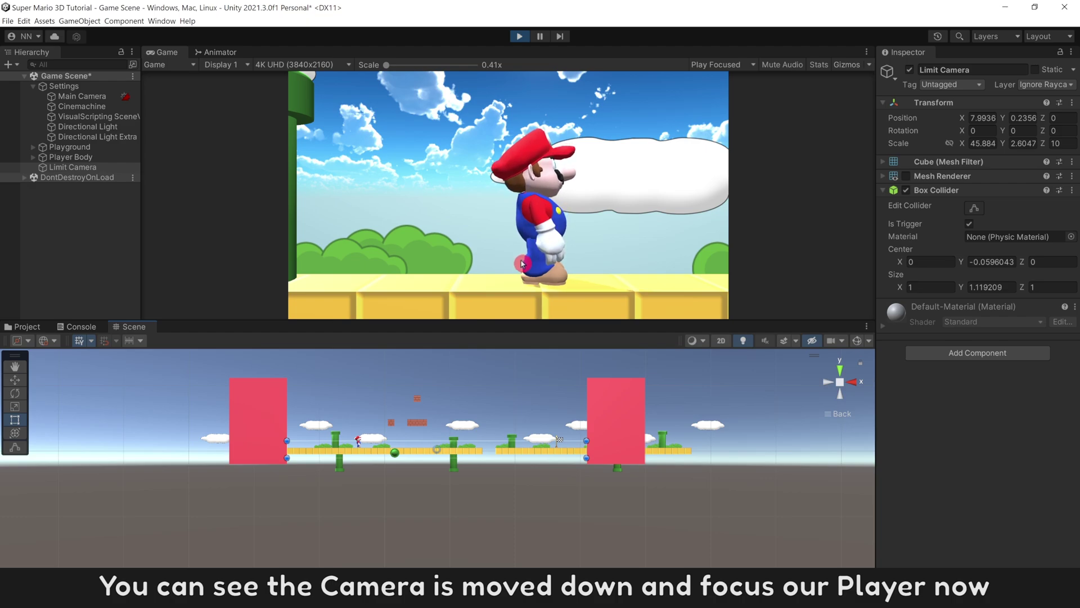
pyautogui.keyDown('alt'); pyautogui.moveTo(438, 436); pyautogui.dragTo(664, 393); pyautogui.keyUp('alt')
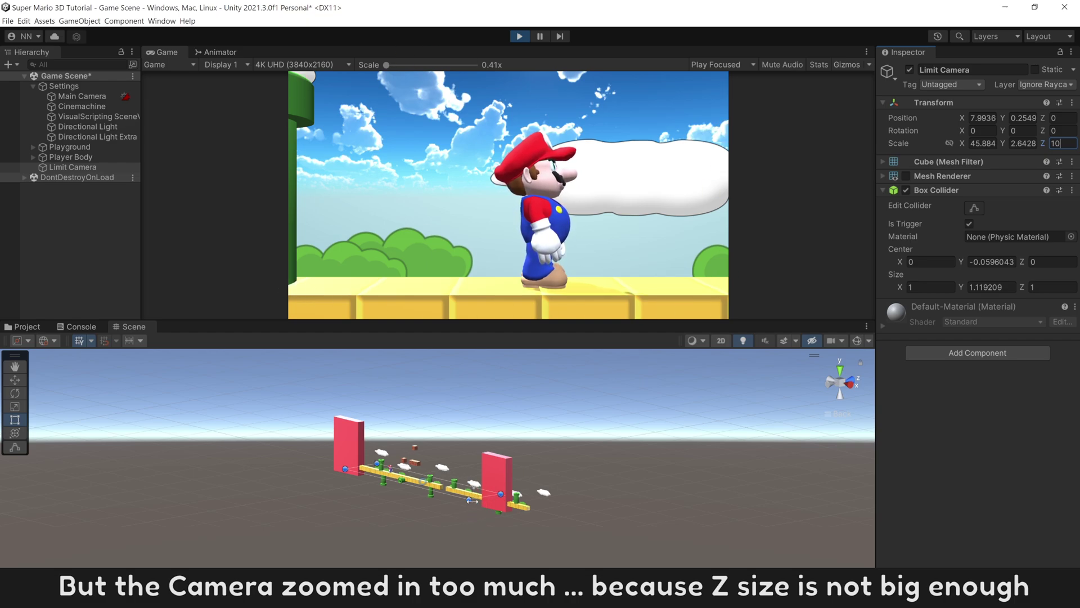
pyautogui.write('0')
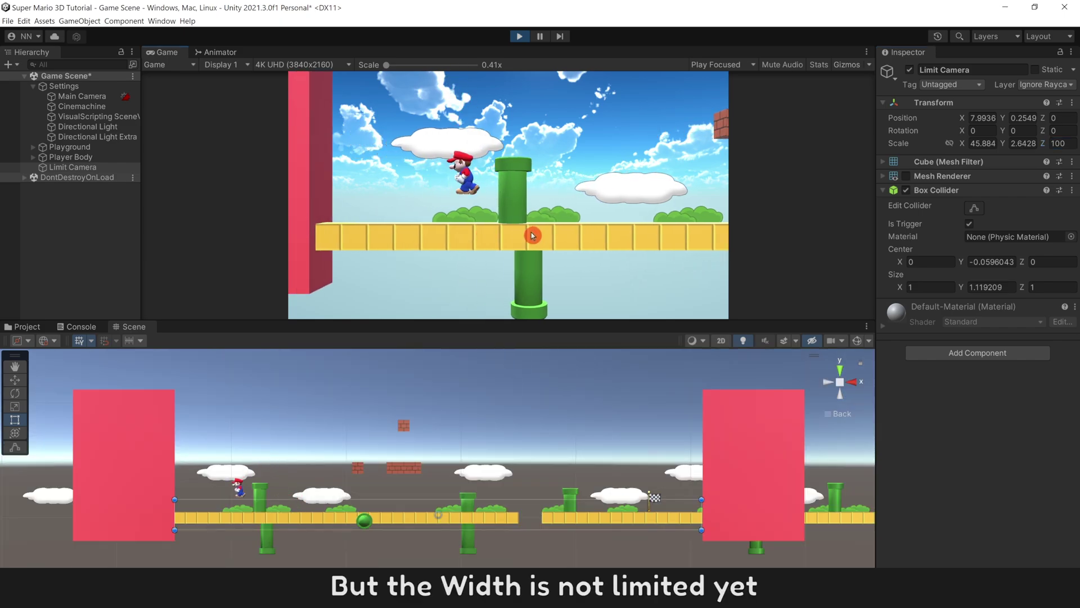
# Play-test Mario running between the left and right camera limit walls, jumping over the pipe
pyautogui.press('Left')
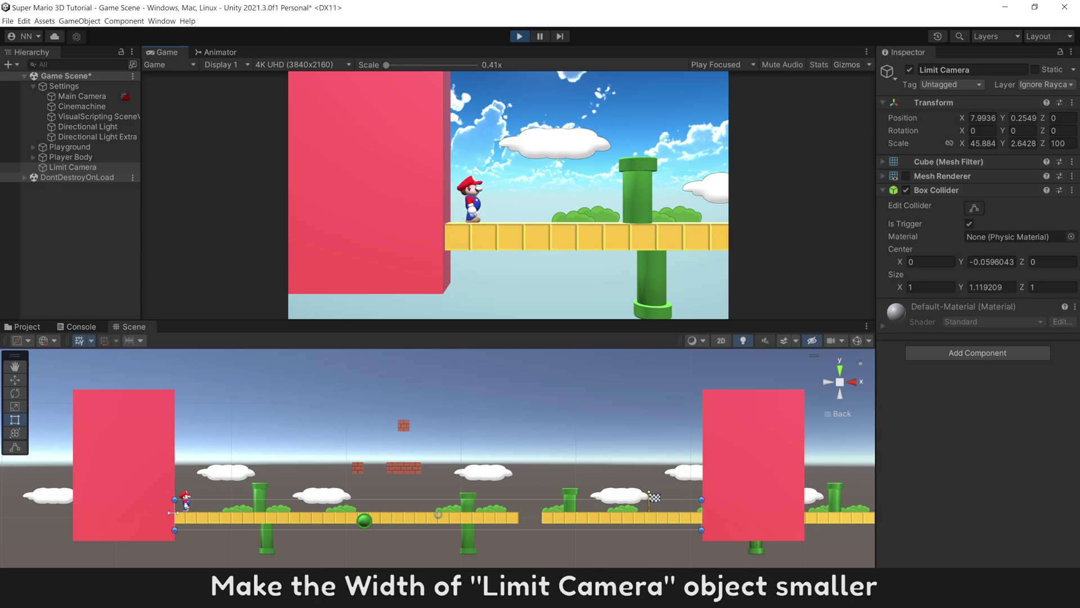
pyautogui.press('Right')
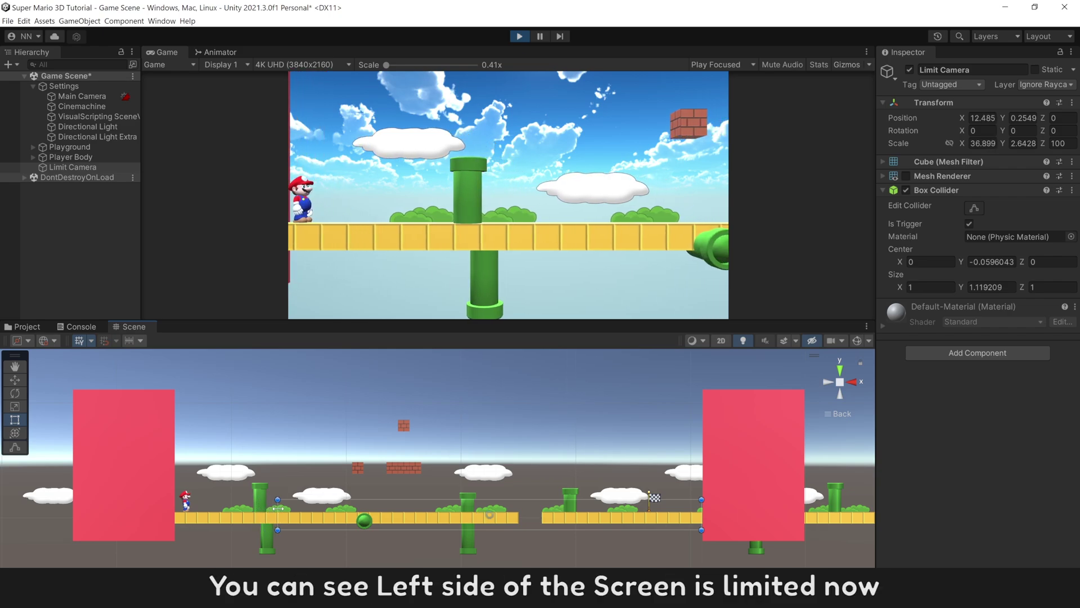
pyautogui.press('Right')
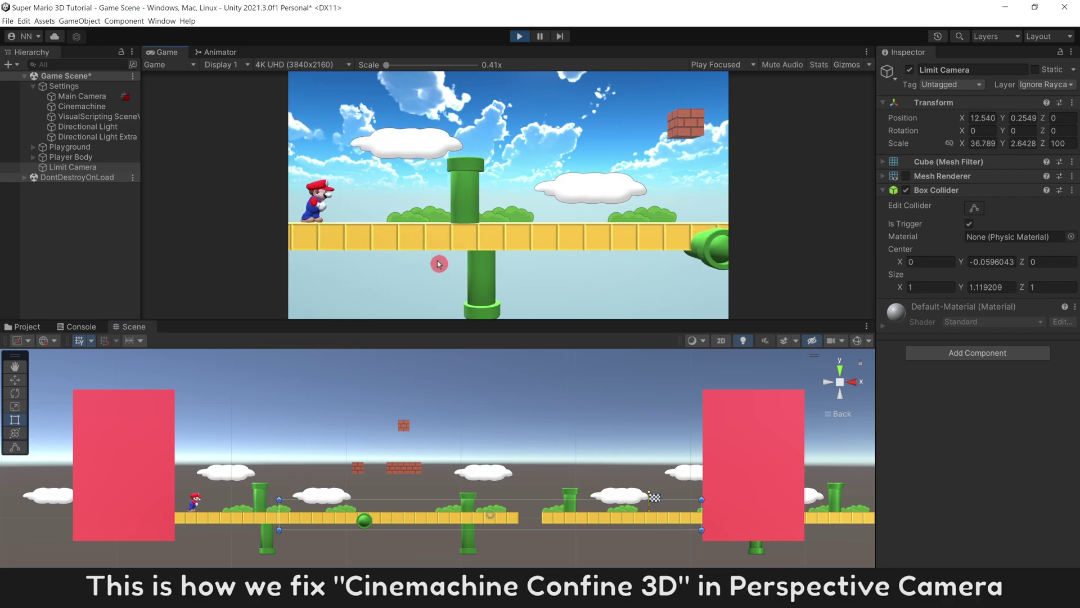
pyautogui.press('space')
pyautogui.press('Left')
pyautogui.press('space')
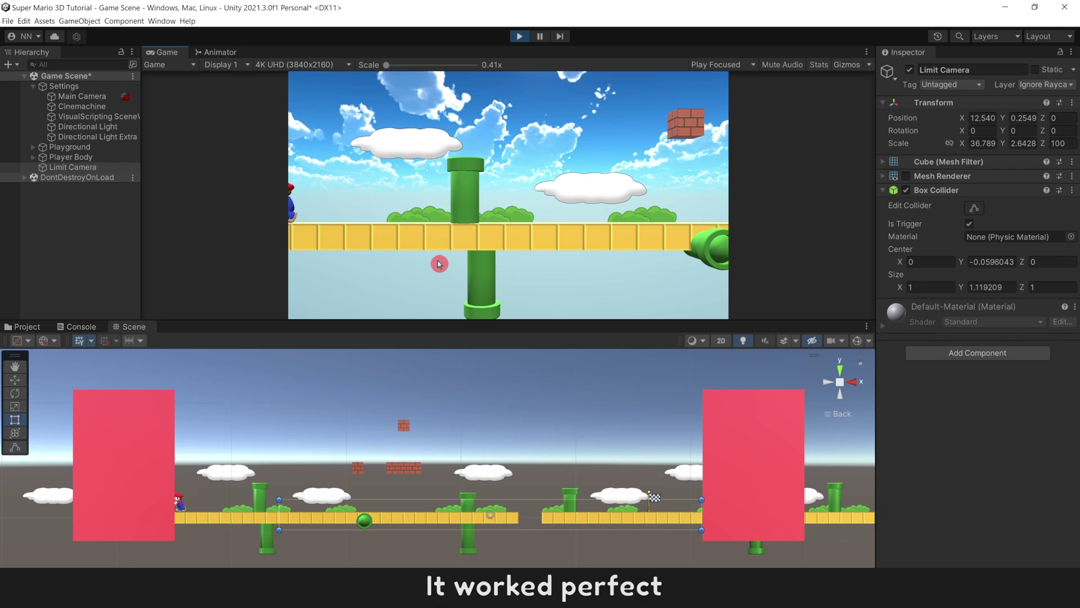
pyautogui.press('Right')
pyautogui.press('space')
pyautogui.press('Right')
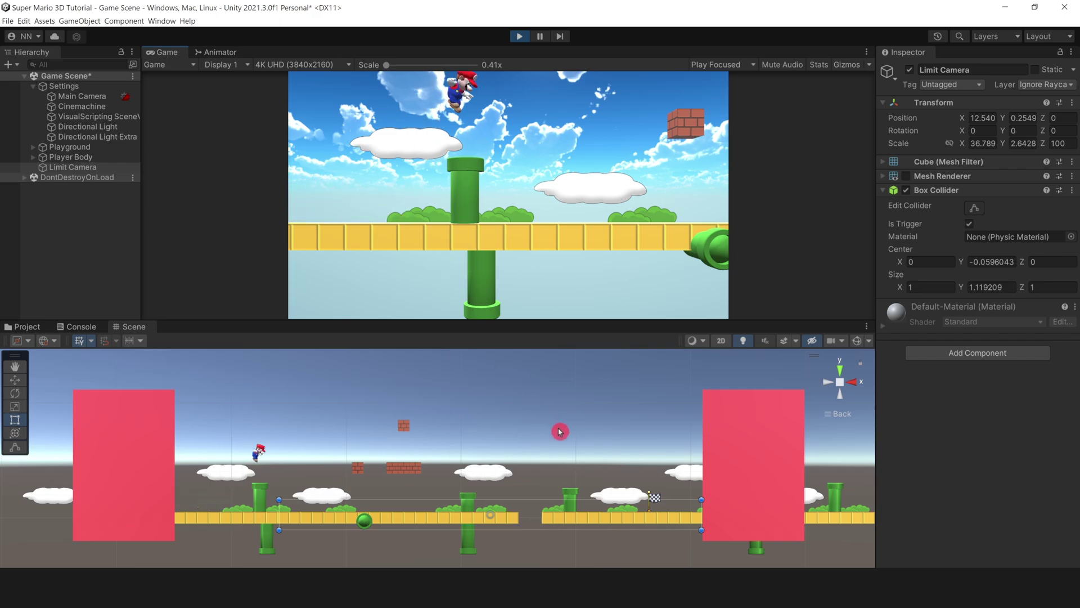
pyautogui.press('space')
pyautogui.press('Right')
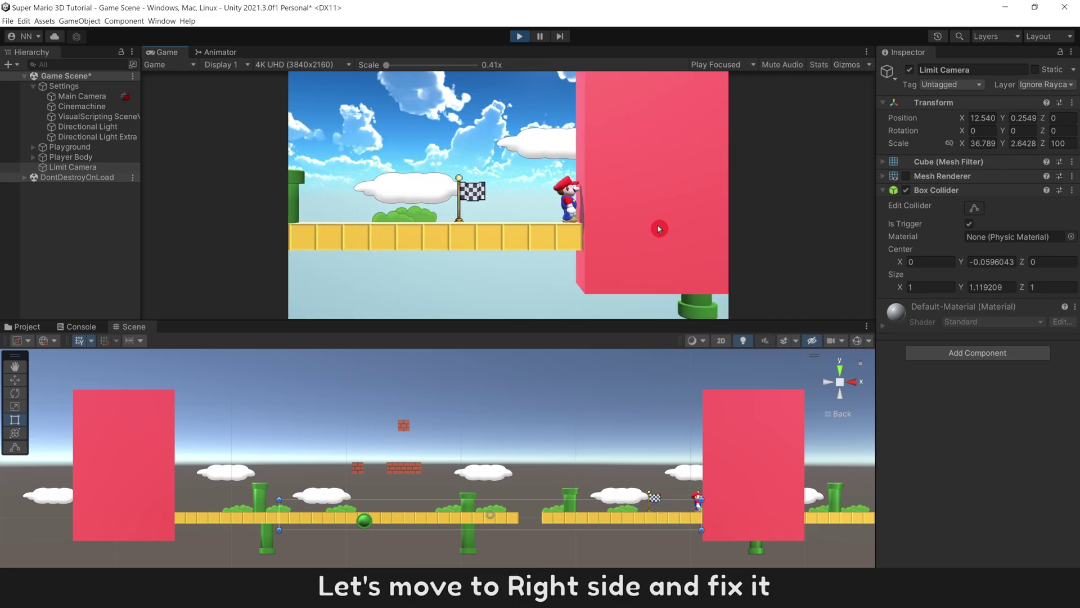
pyautogui.press('Left')
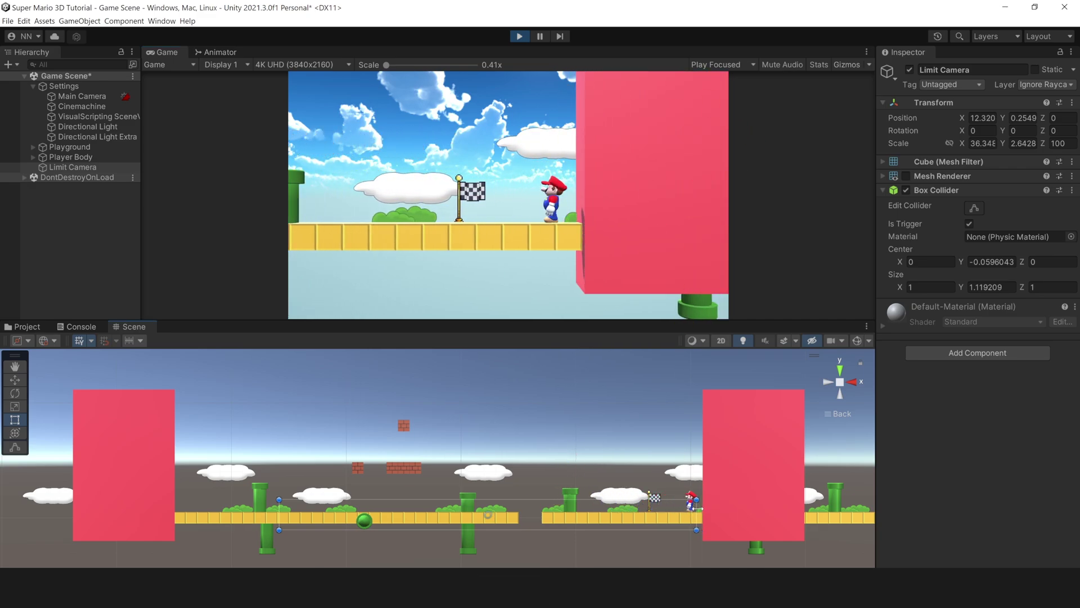
# Shrink the box's right side, retest the right limit, and raise its top edge
pyautogui.moveTo(704, 507); pyautogui.dragTo(598, 514)
pyautogui.click(653, 268)
pyautogui.press('Right')
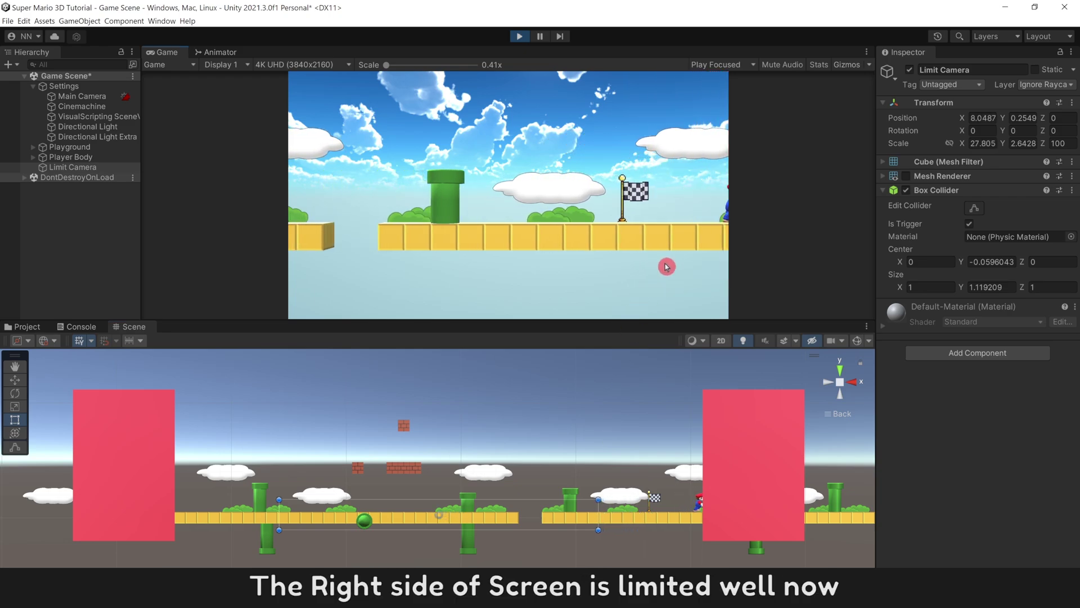
pyautogui.press('Left')
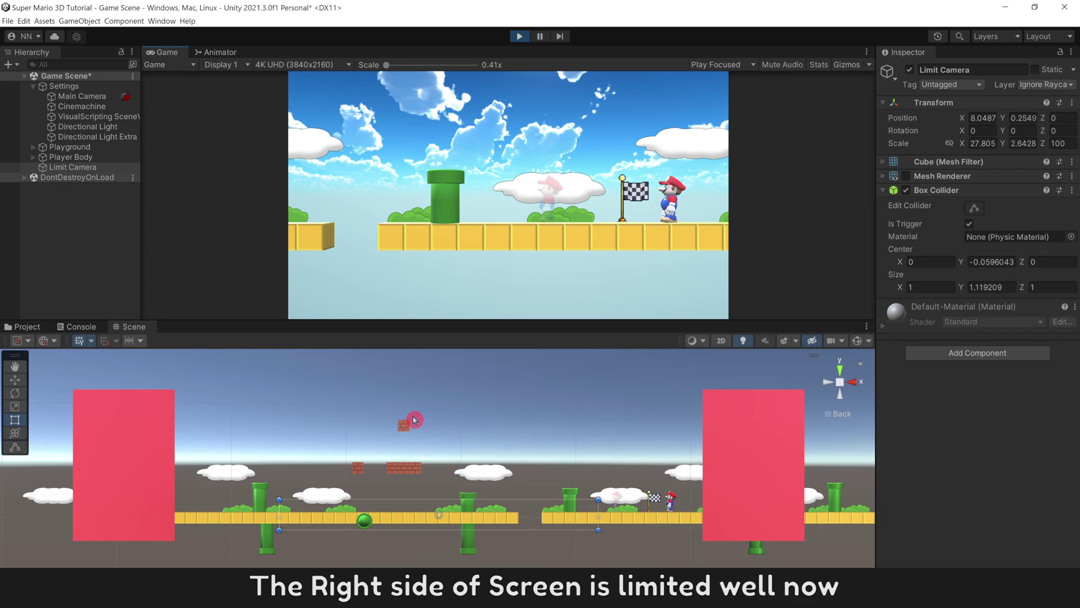
pyautogui.press('Left')
pyautogui.moveTo(420, 499); pyautogui.dragTo(419, 468)
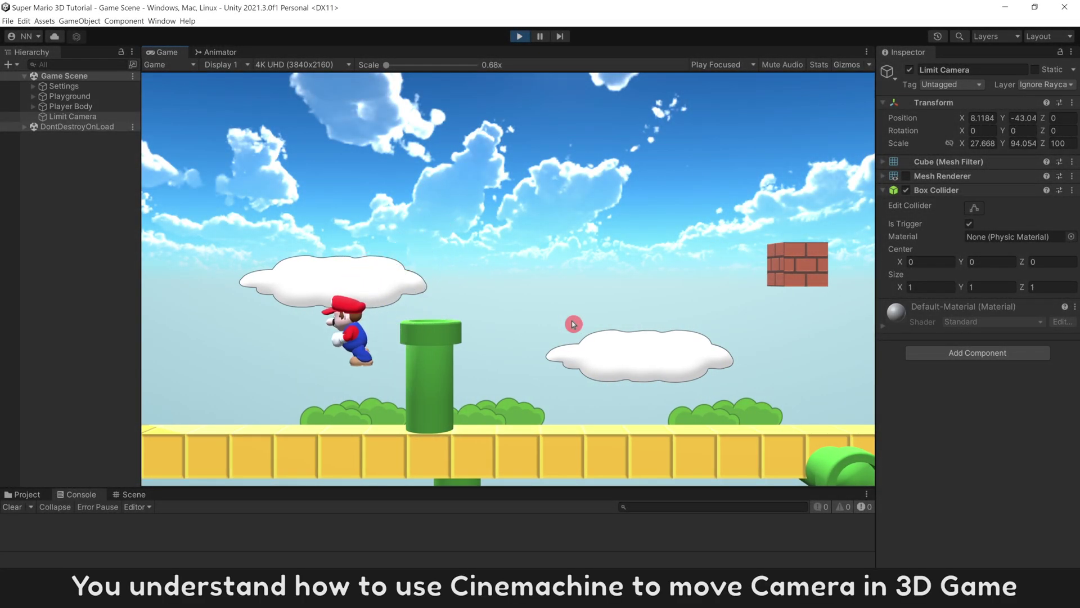
pyautogui.press('Left')
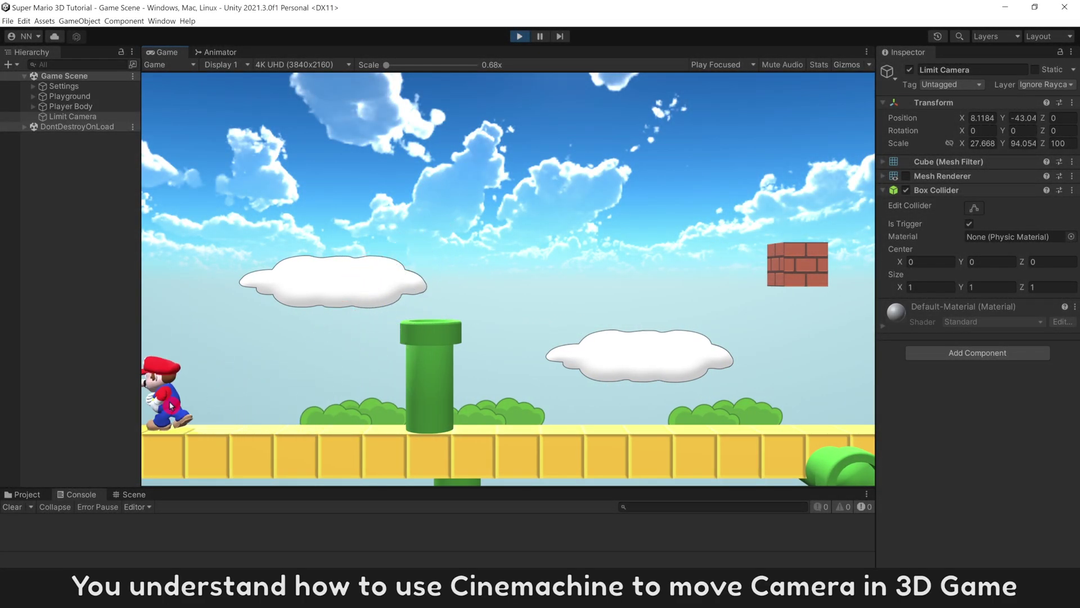
pyautogui.press('Right')
pyautogui.press('space')
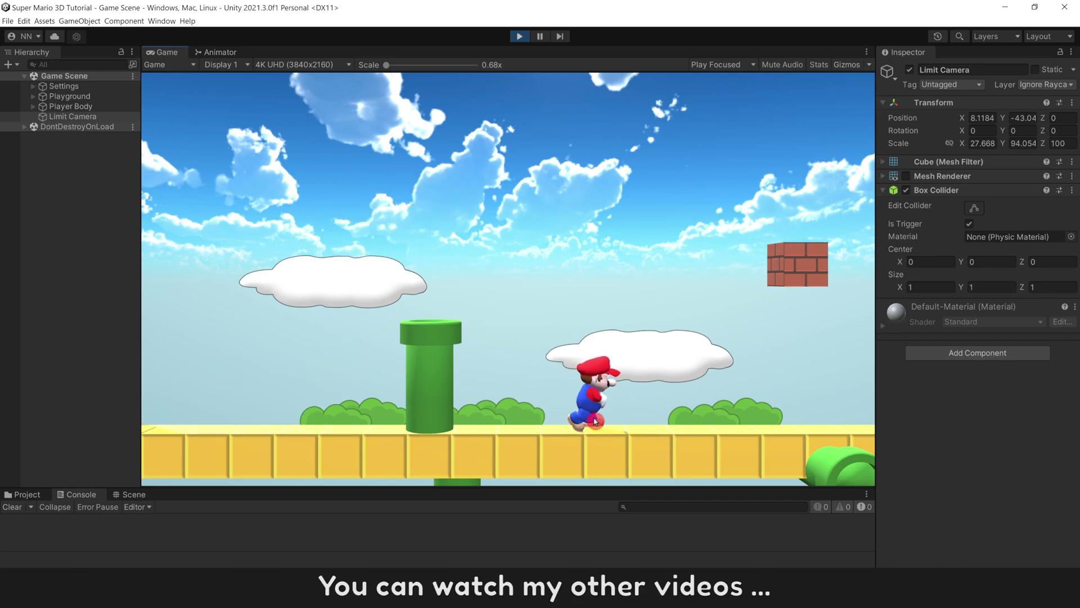
pyautogui.press('space')
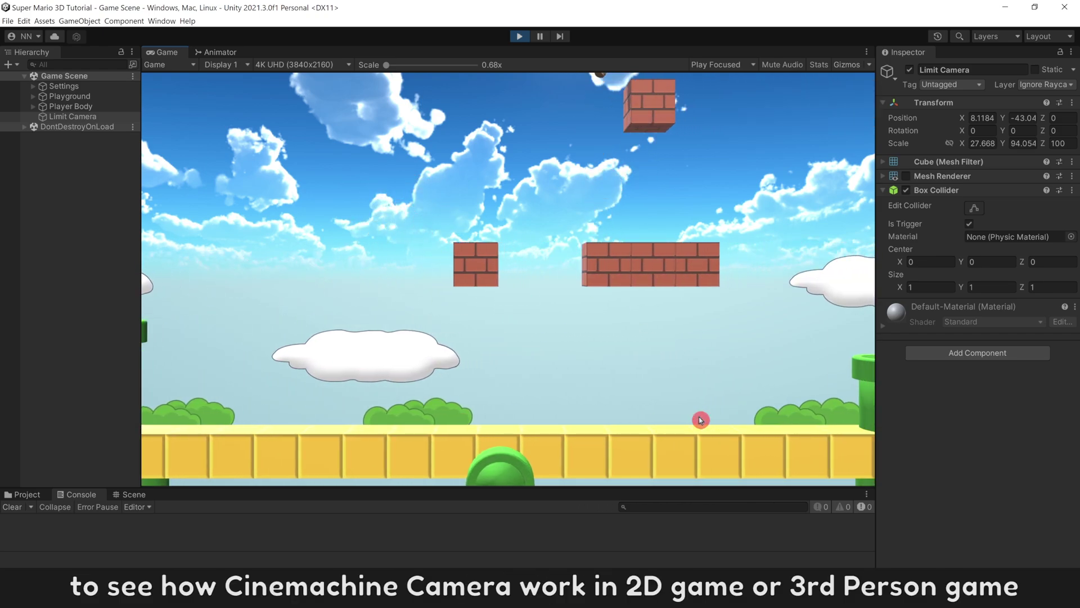
pyautogui.press('Right')
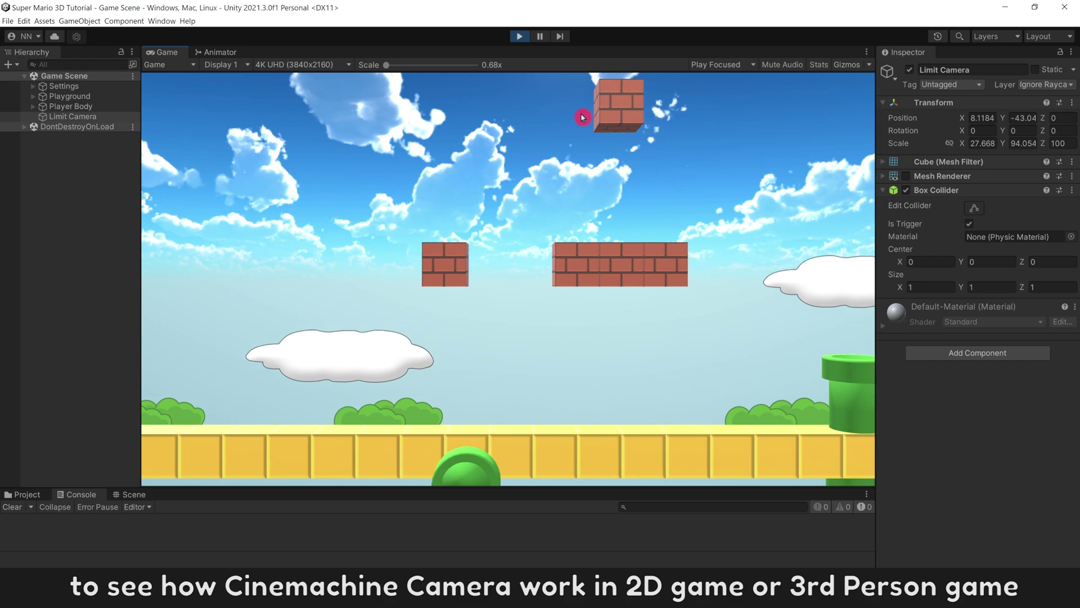
pyautogui.press('space')
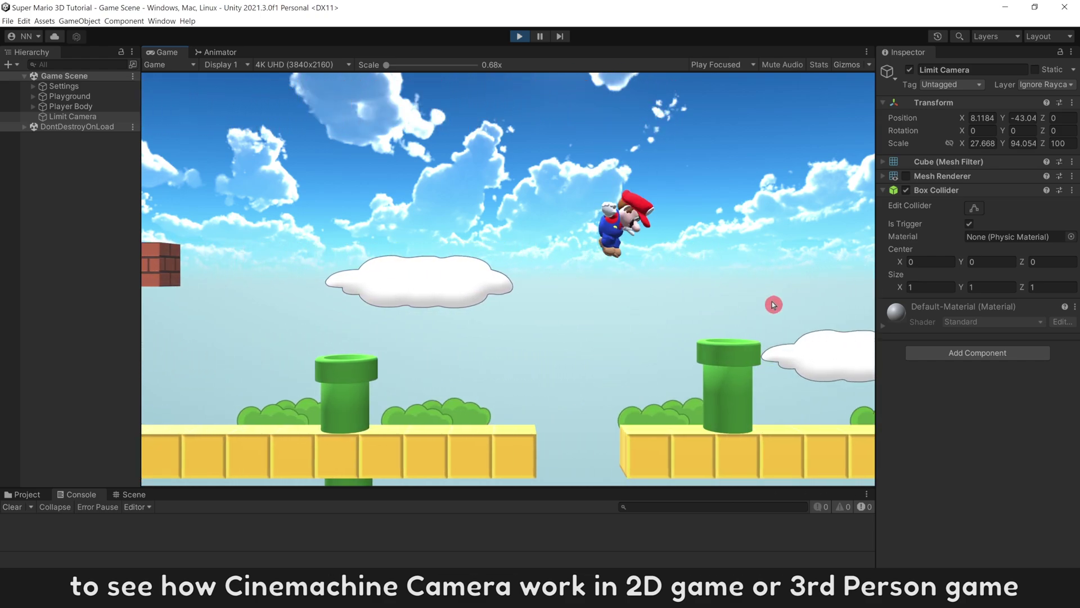
pyautogui.press('Right')
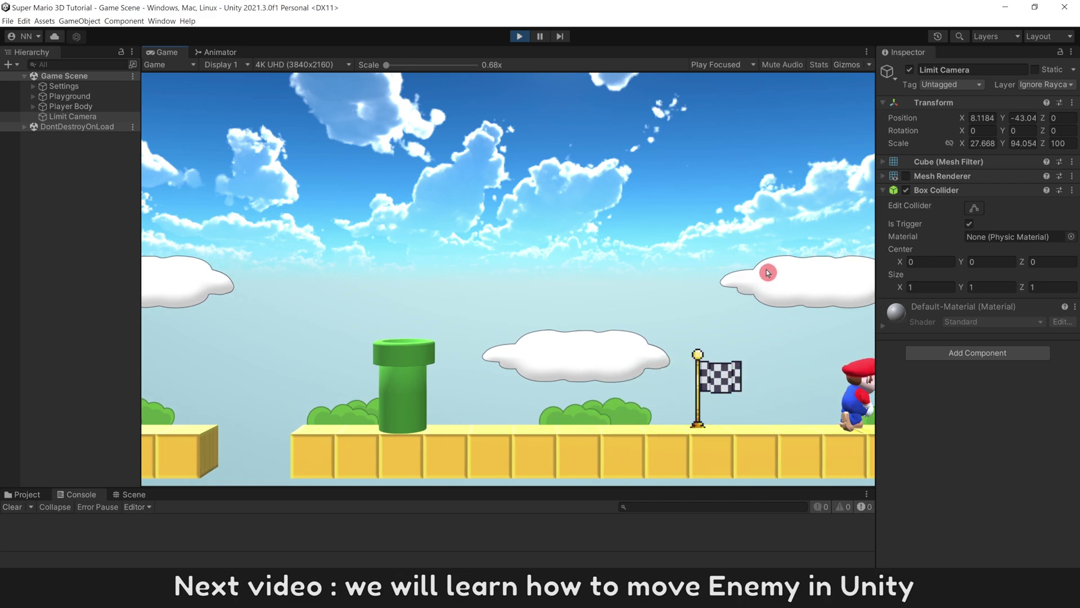
pyautogui.press('Left')
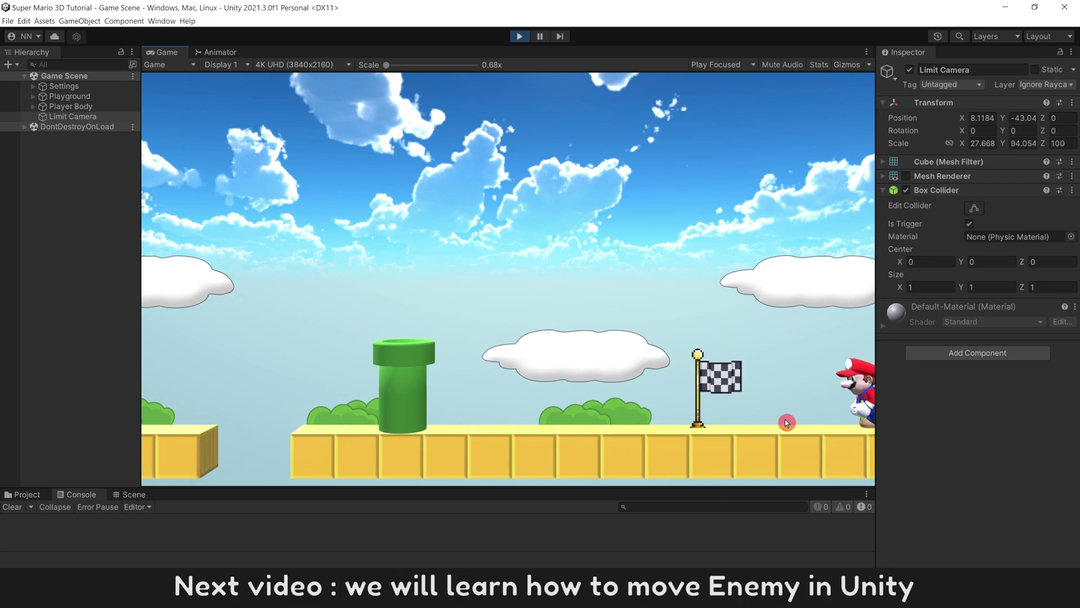